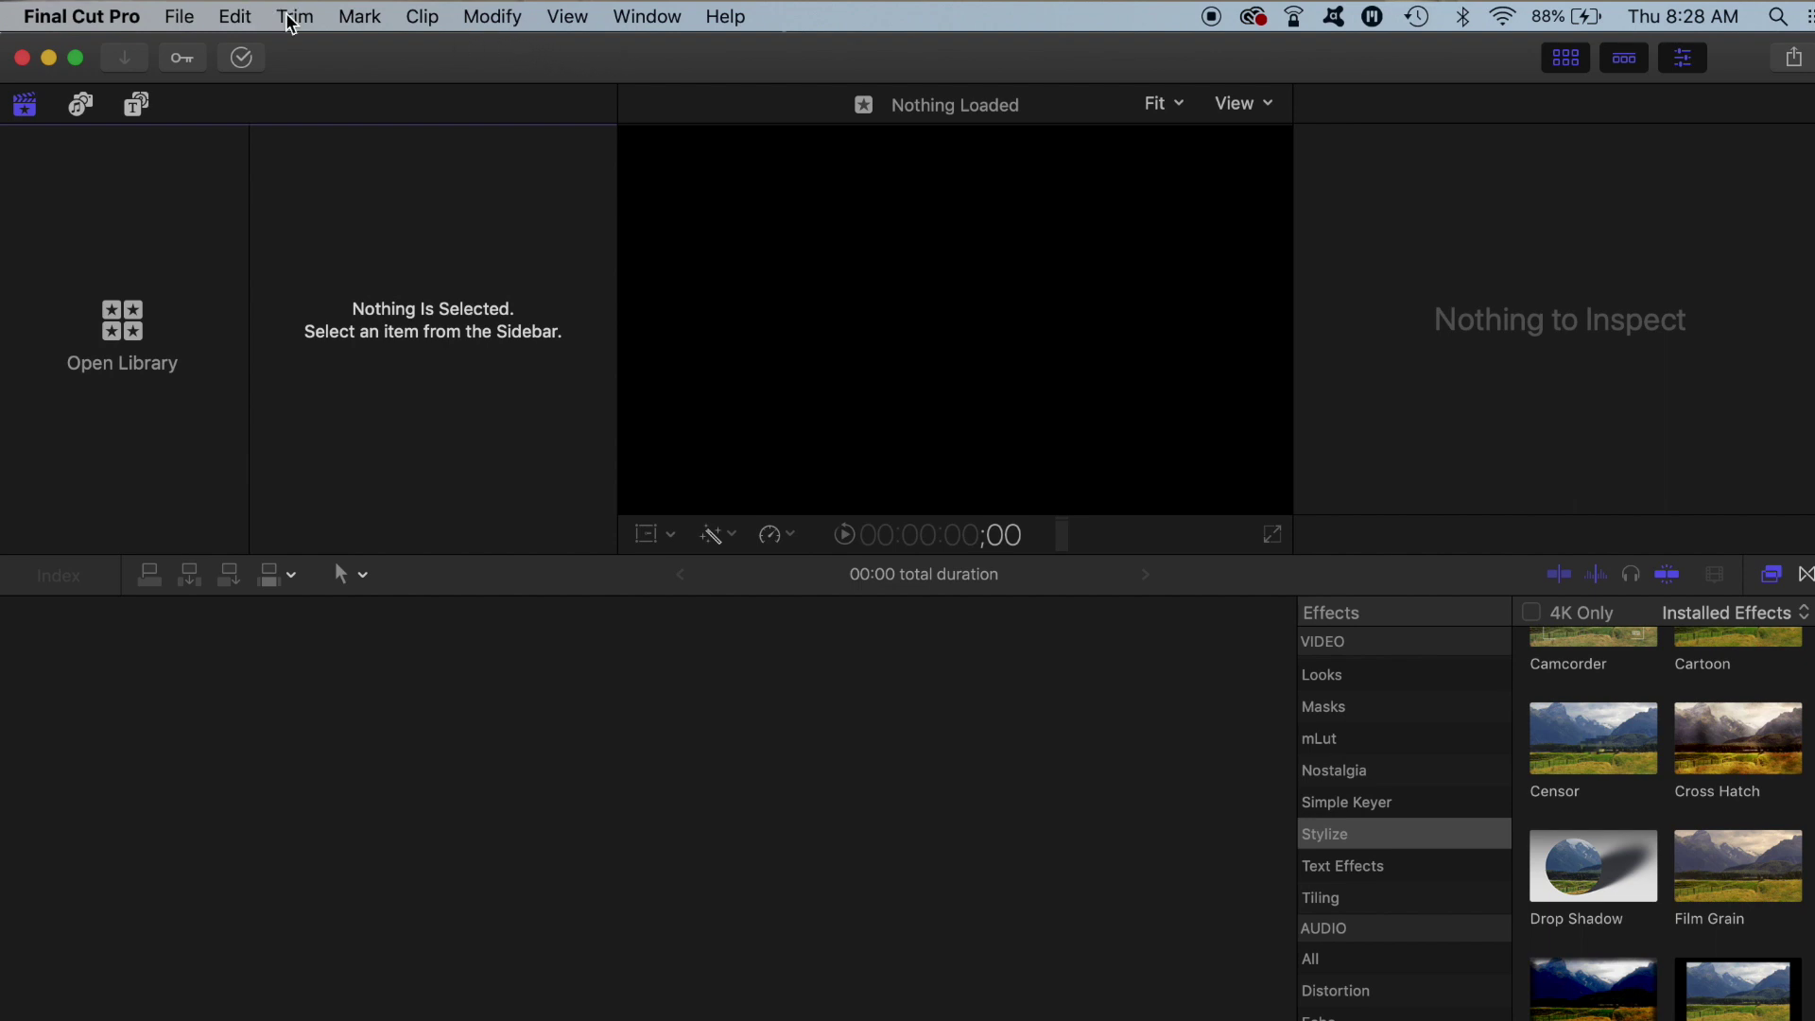
Create and save a new library named 'youtube editing'.
{"action": "left_click", "coordinate": [179, 17]}
{"action": "mouse_move", "coordinate": [283, 48]}
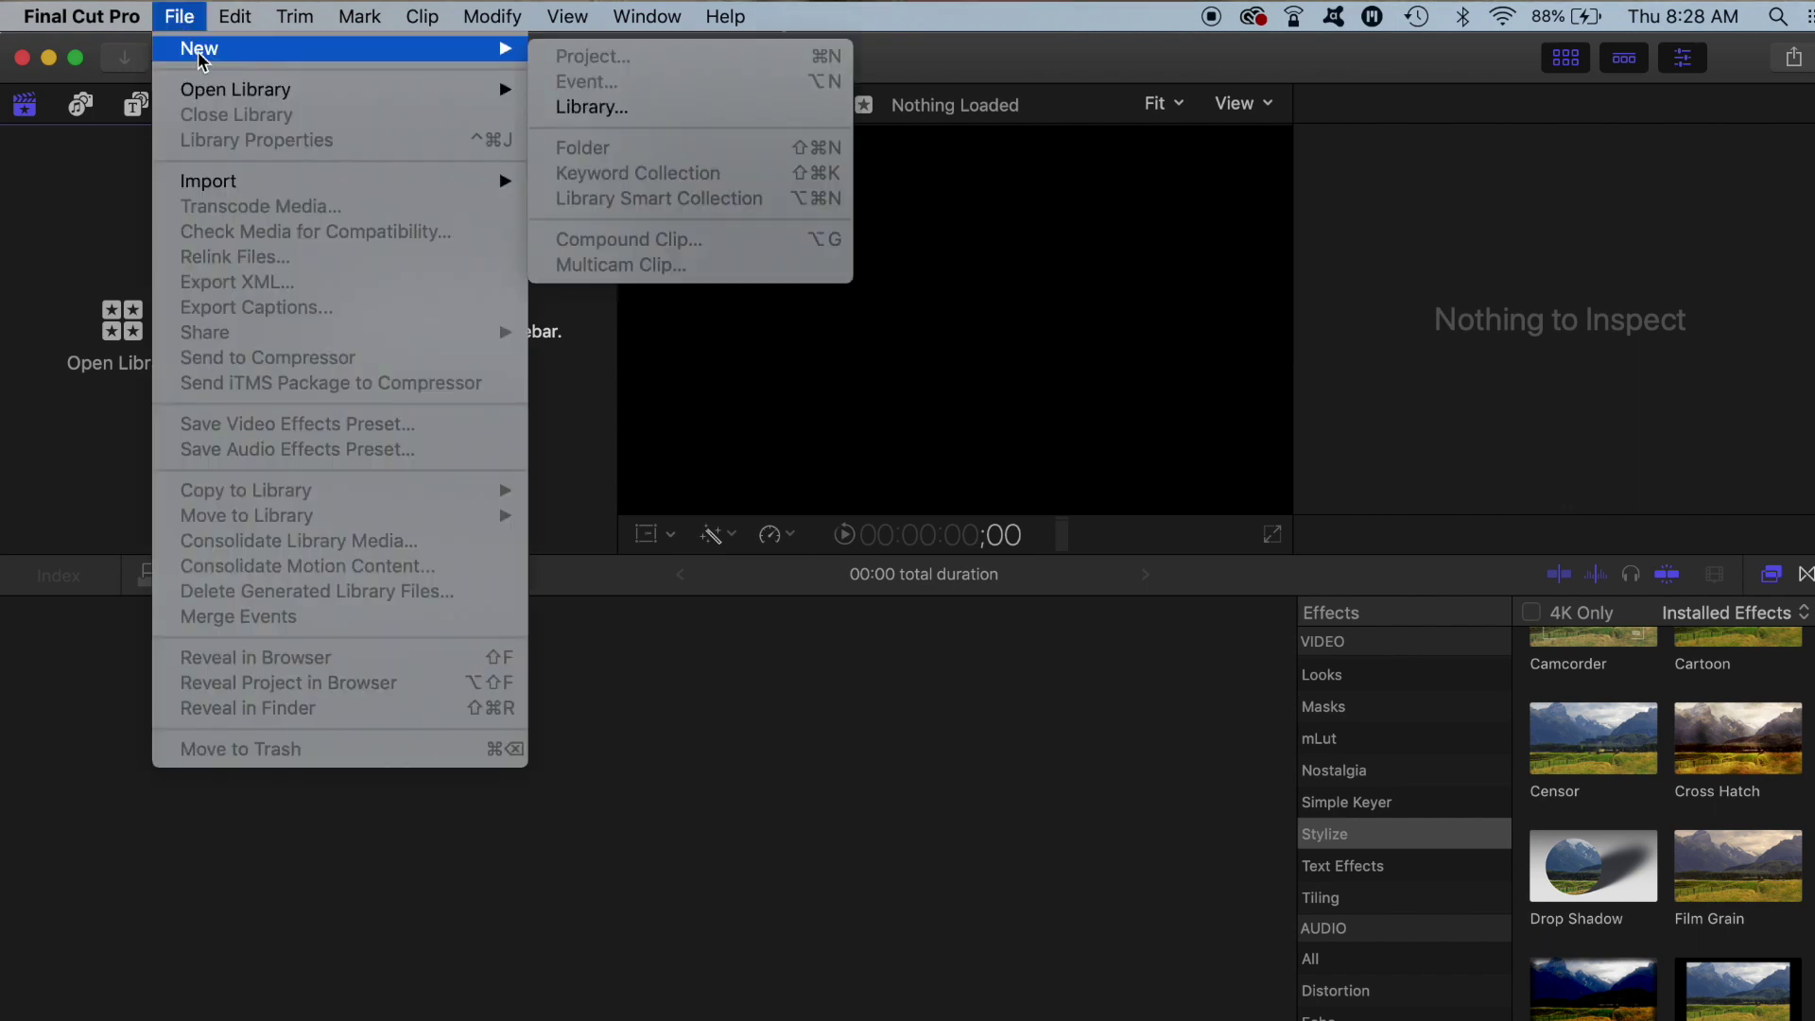
{"action": "left_click", "coordinate": [592, 110]}
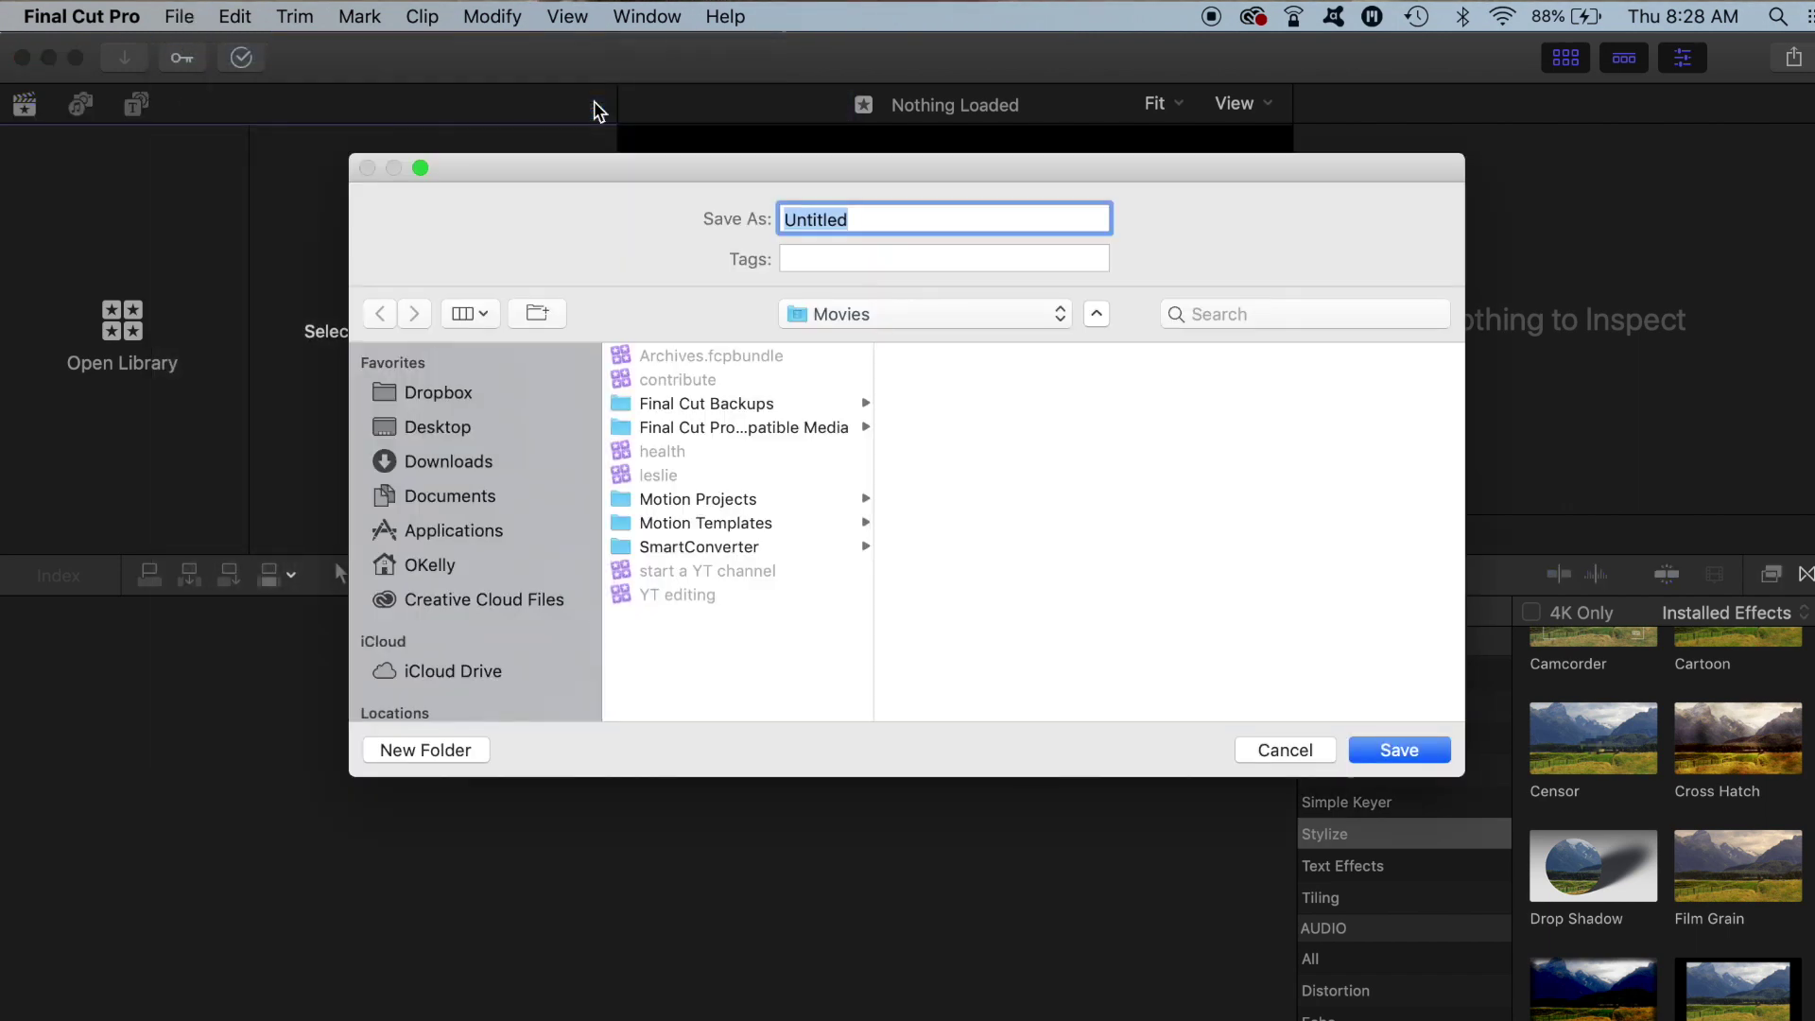
{"action": "type", "text": "youtube editing"}
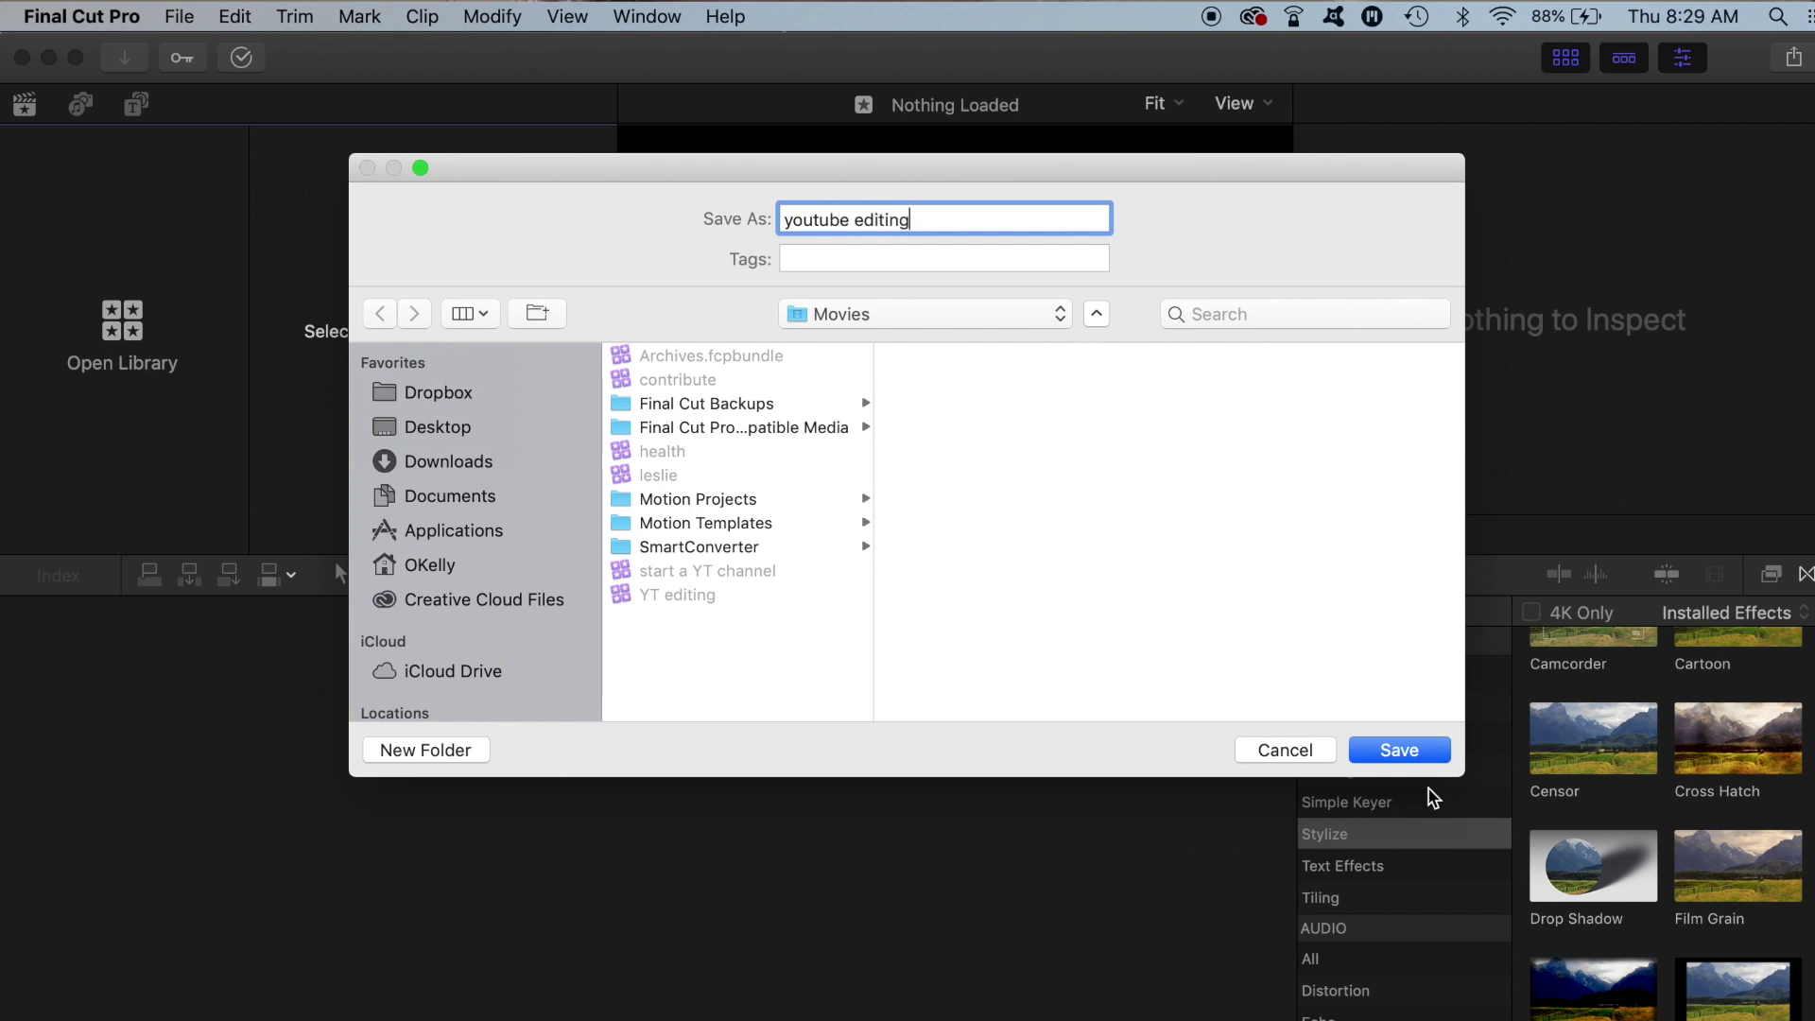
{"action": "left_click", "coordinate": [1399, 752]}
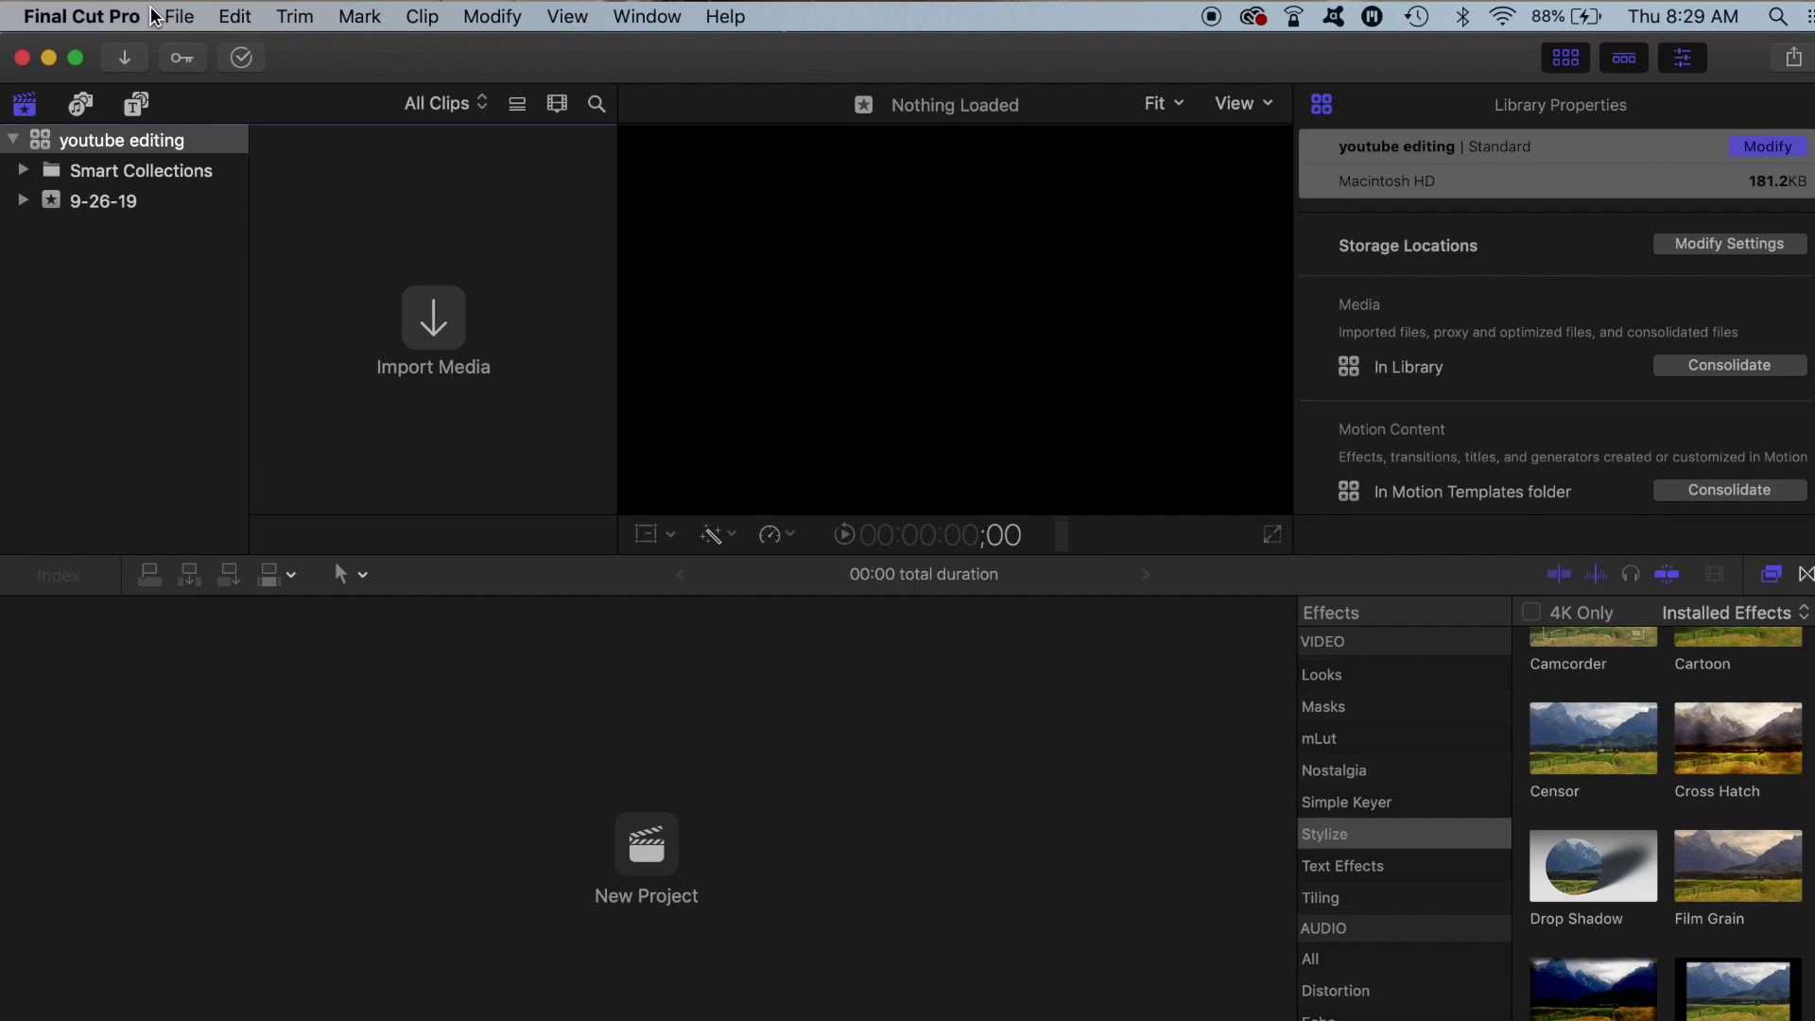
Add a new event named 'youtube editing' with a project to the library.
{"action": "left_click", "coordinate": [179, 21]}
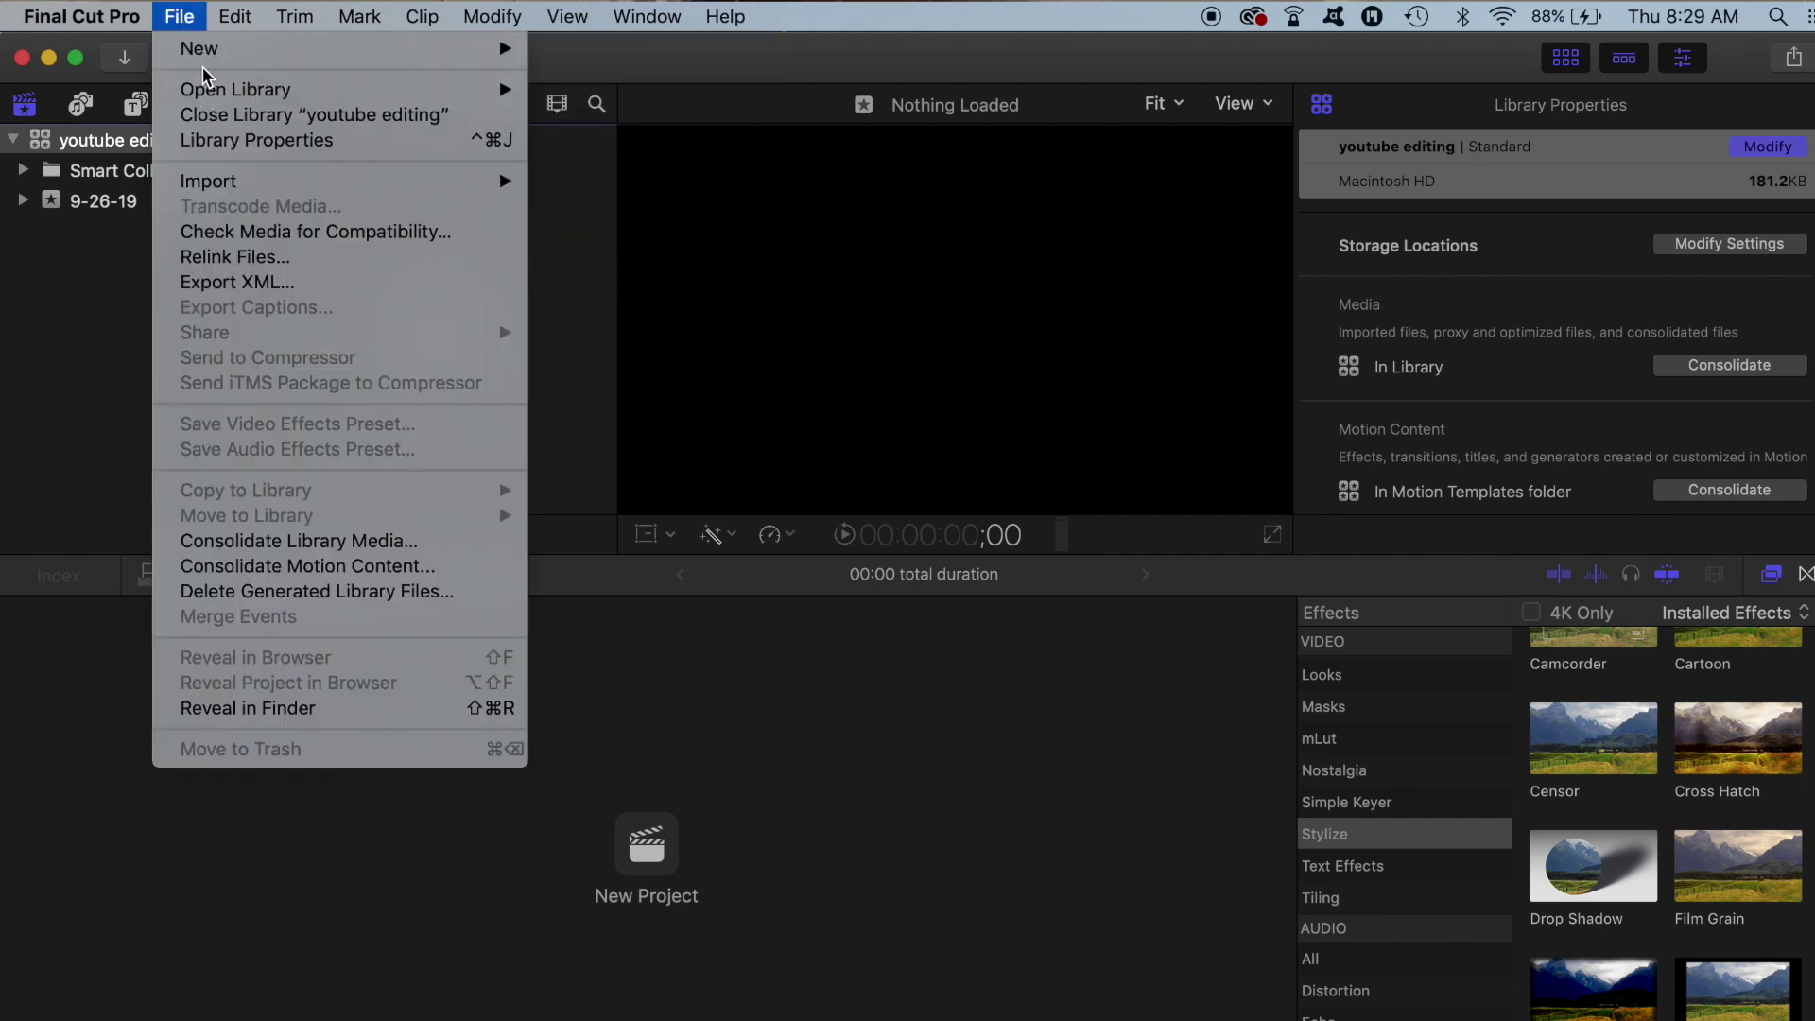
{"action": "mouse_move", "coordinate": [202, 54]}
{"action": "left_click", "coordinate": [587, 82]}
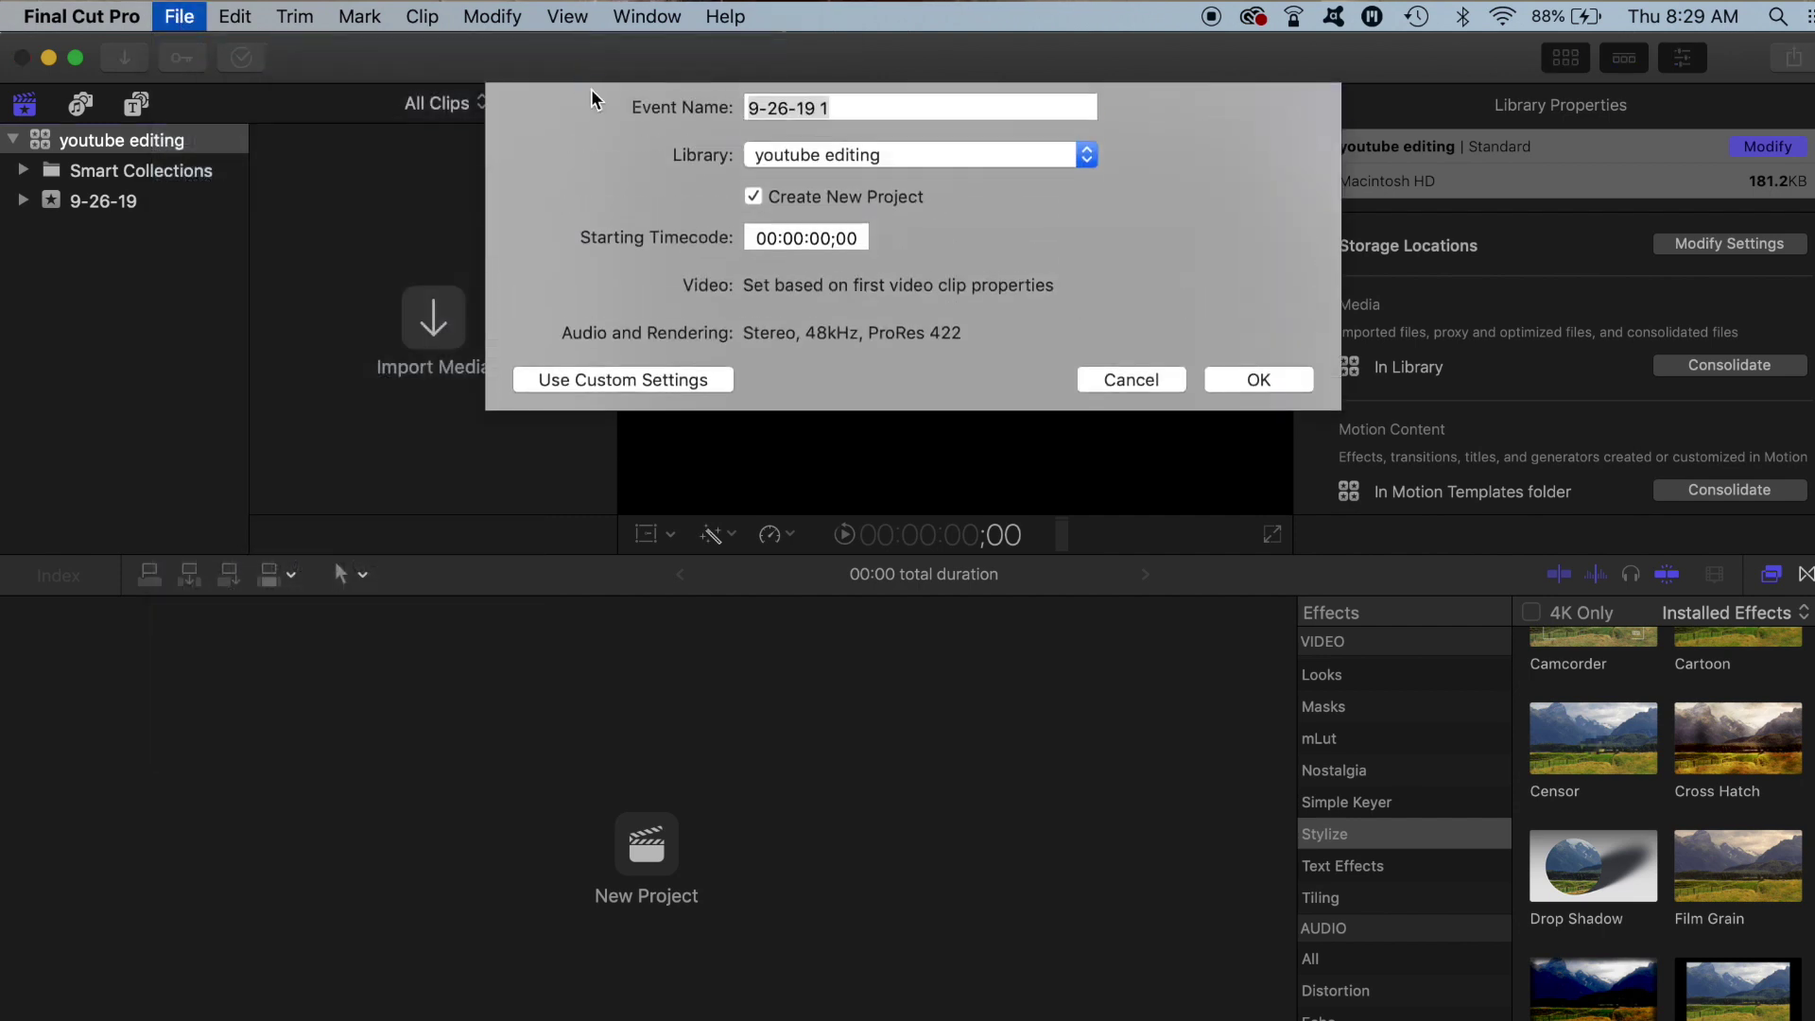
{"action": "type", "text": "youtube editing"}
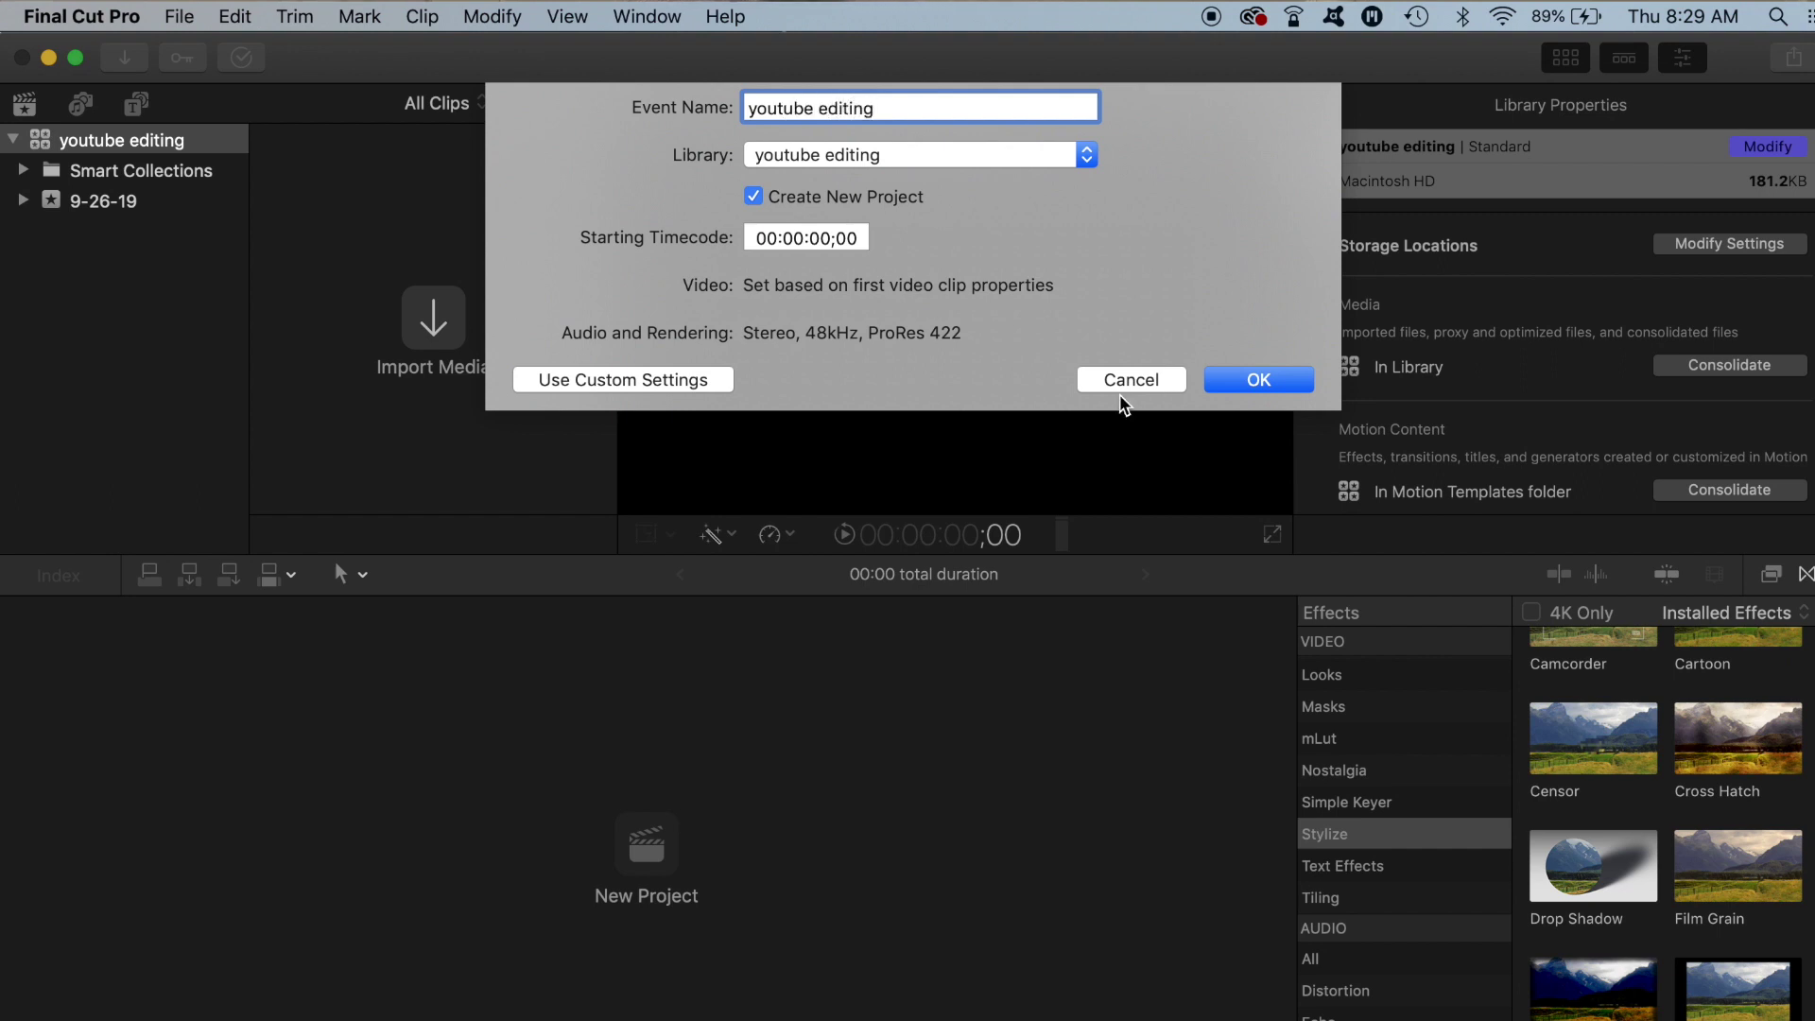
{"action": "left_click", "coordinate": [1289, 388]}
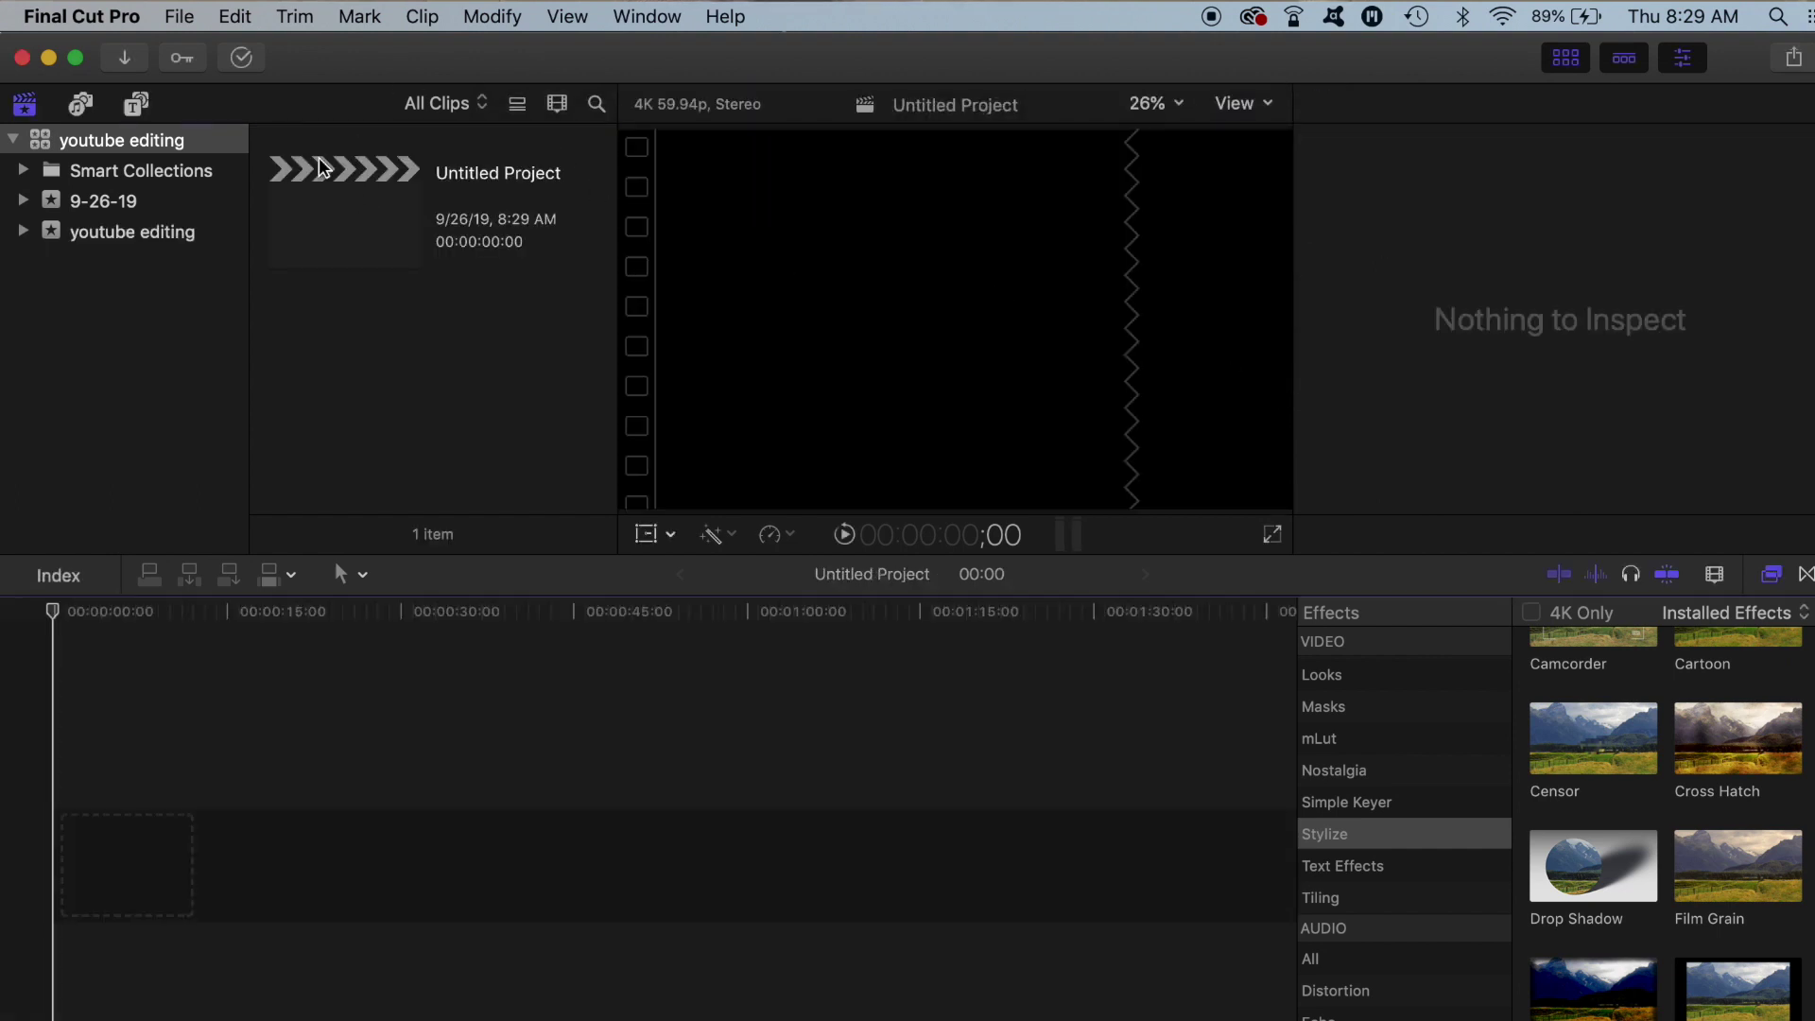
Rename the untitled project to 'youtube editing'.
{"action": "left_click", "coordinate": [417, 203]}
{"action": "left_click", "coordinate": [490, 177]}
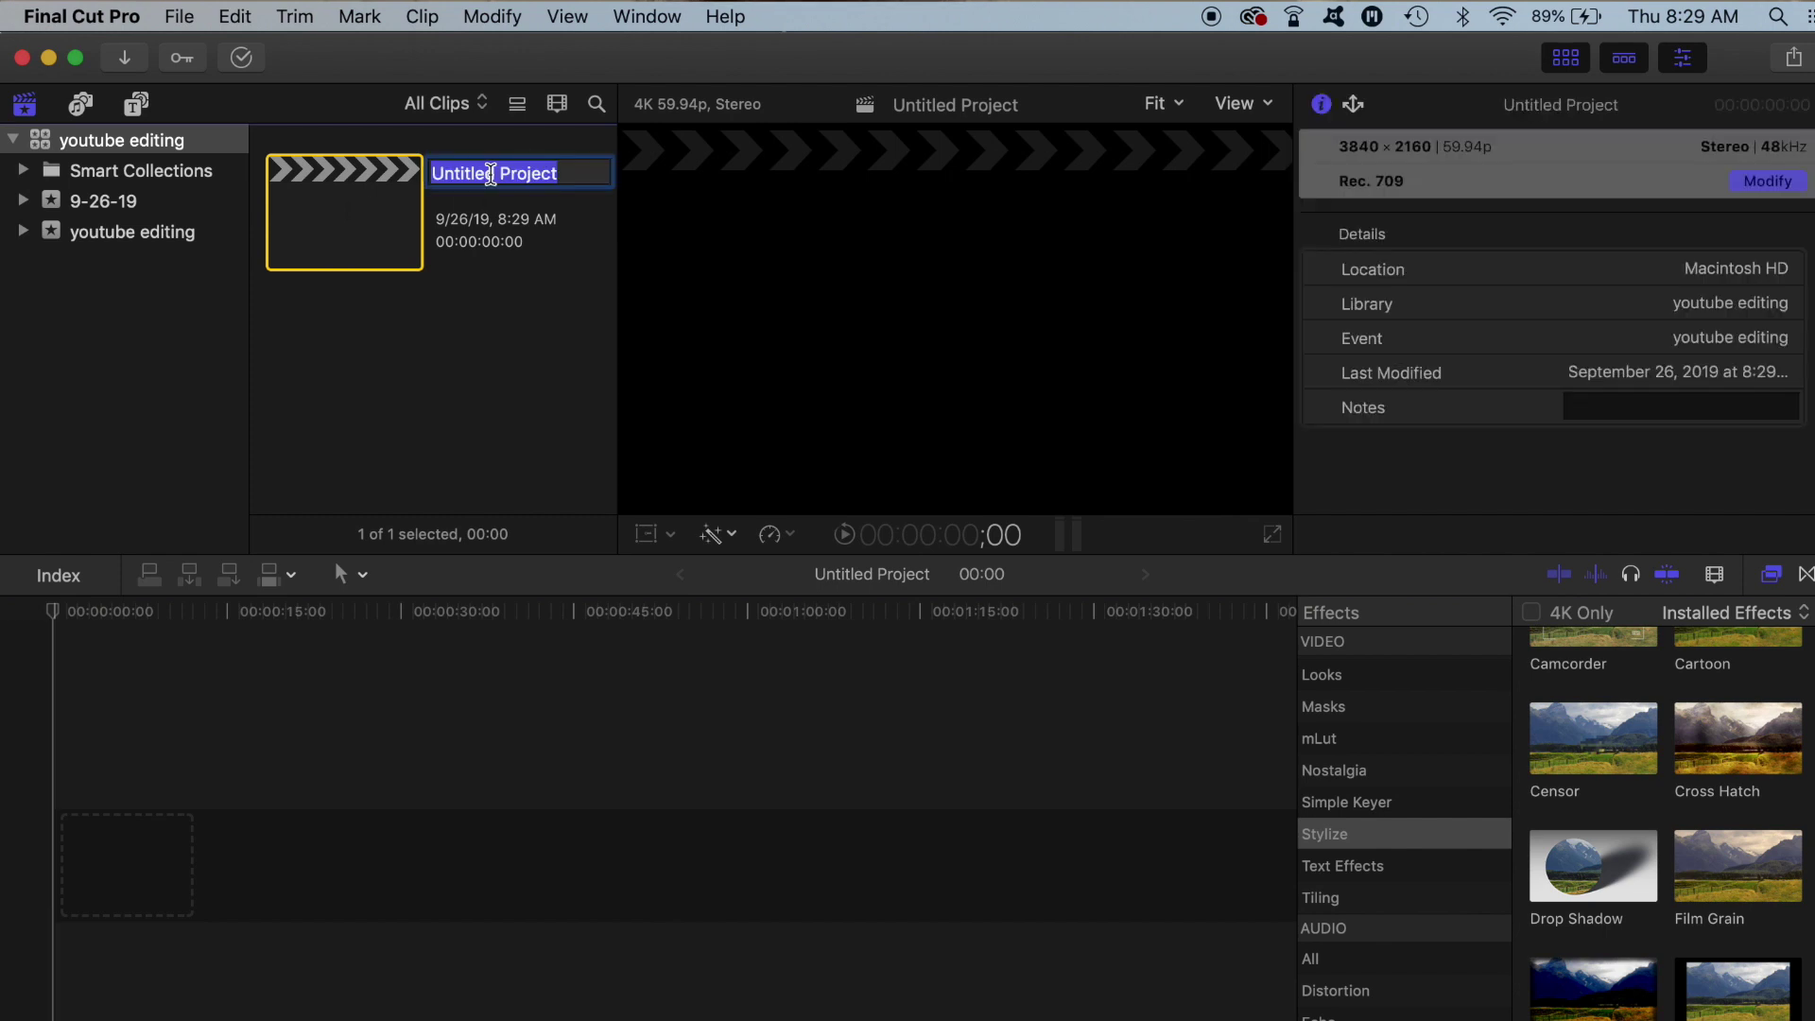
{"action": "type", "text": "youtube editng"}
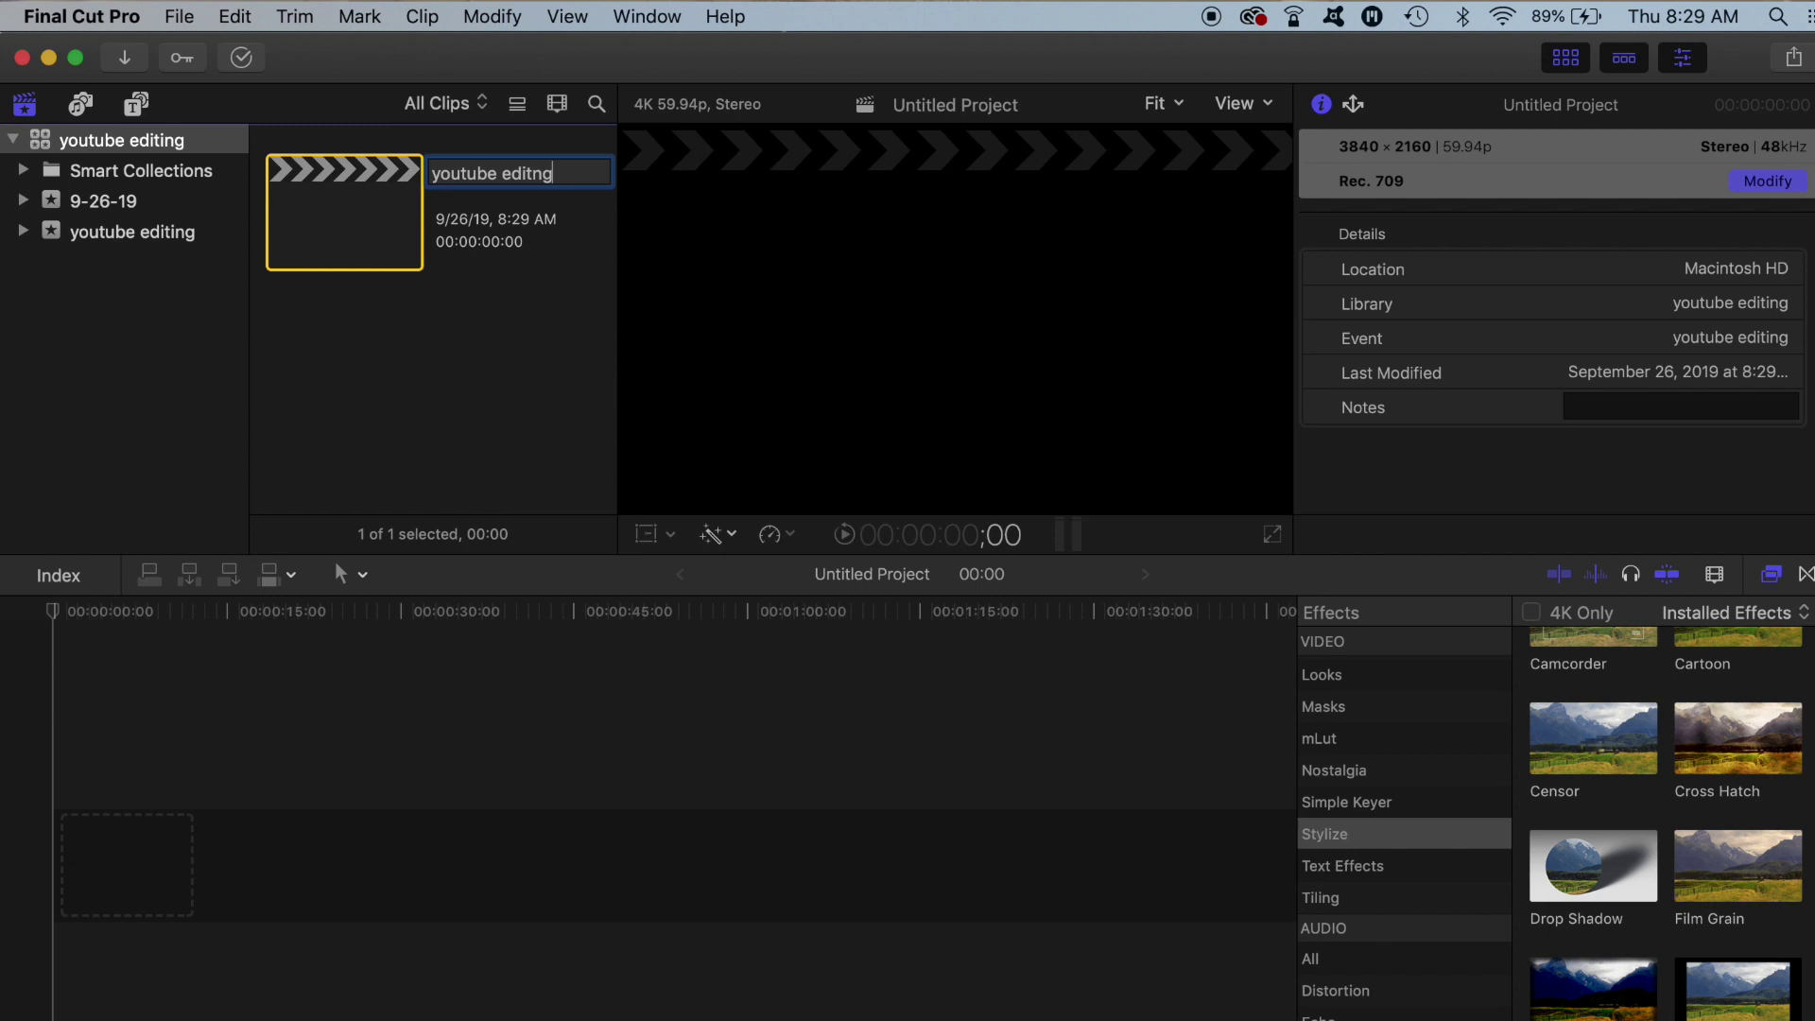
{"action": "key", "text": "BackSpace"}
{"action": "key", "text": "BackSpace"}
{"action": "key", "text": "BackSpace"}
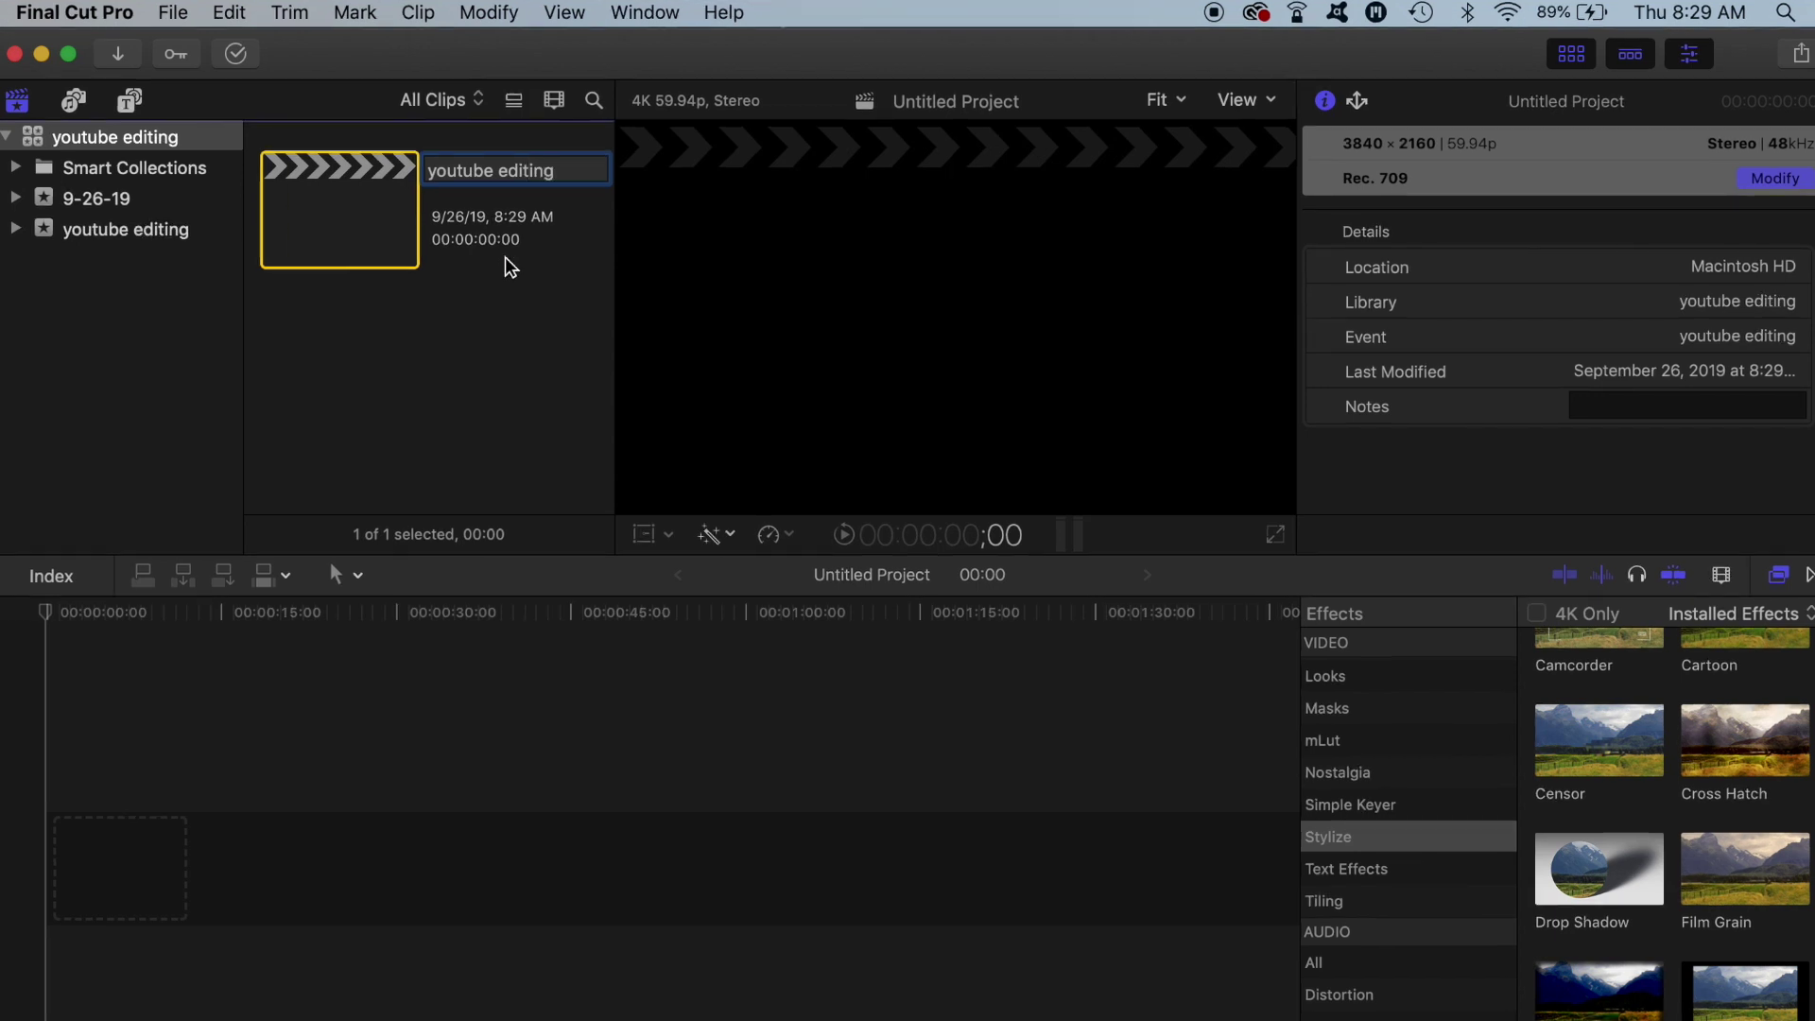
{"action": "left_click", "coordinate": [445, 331]}
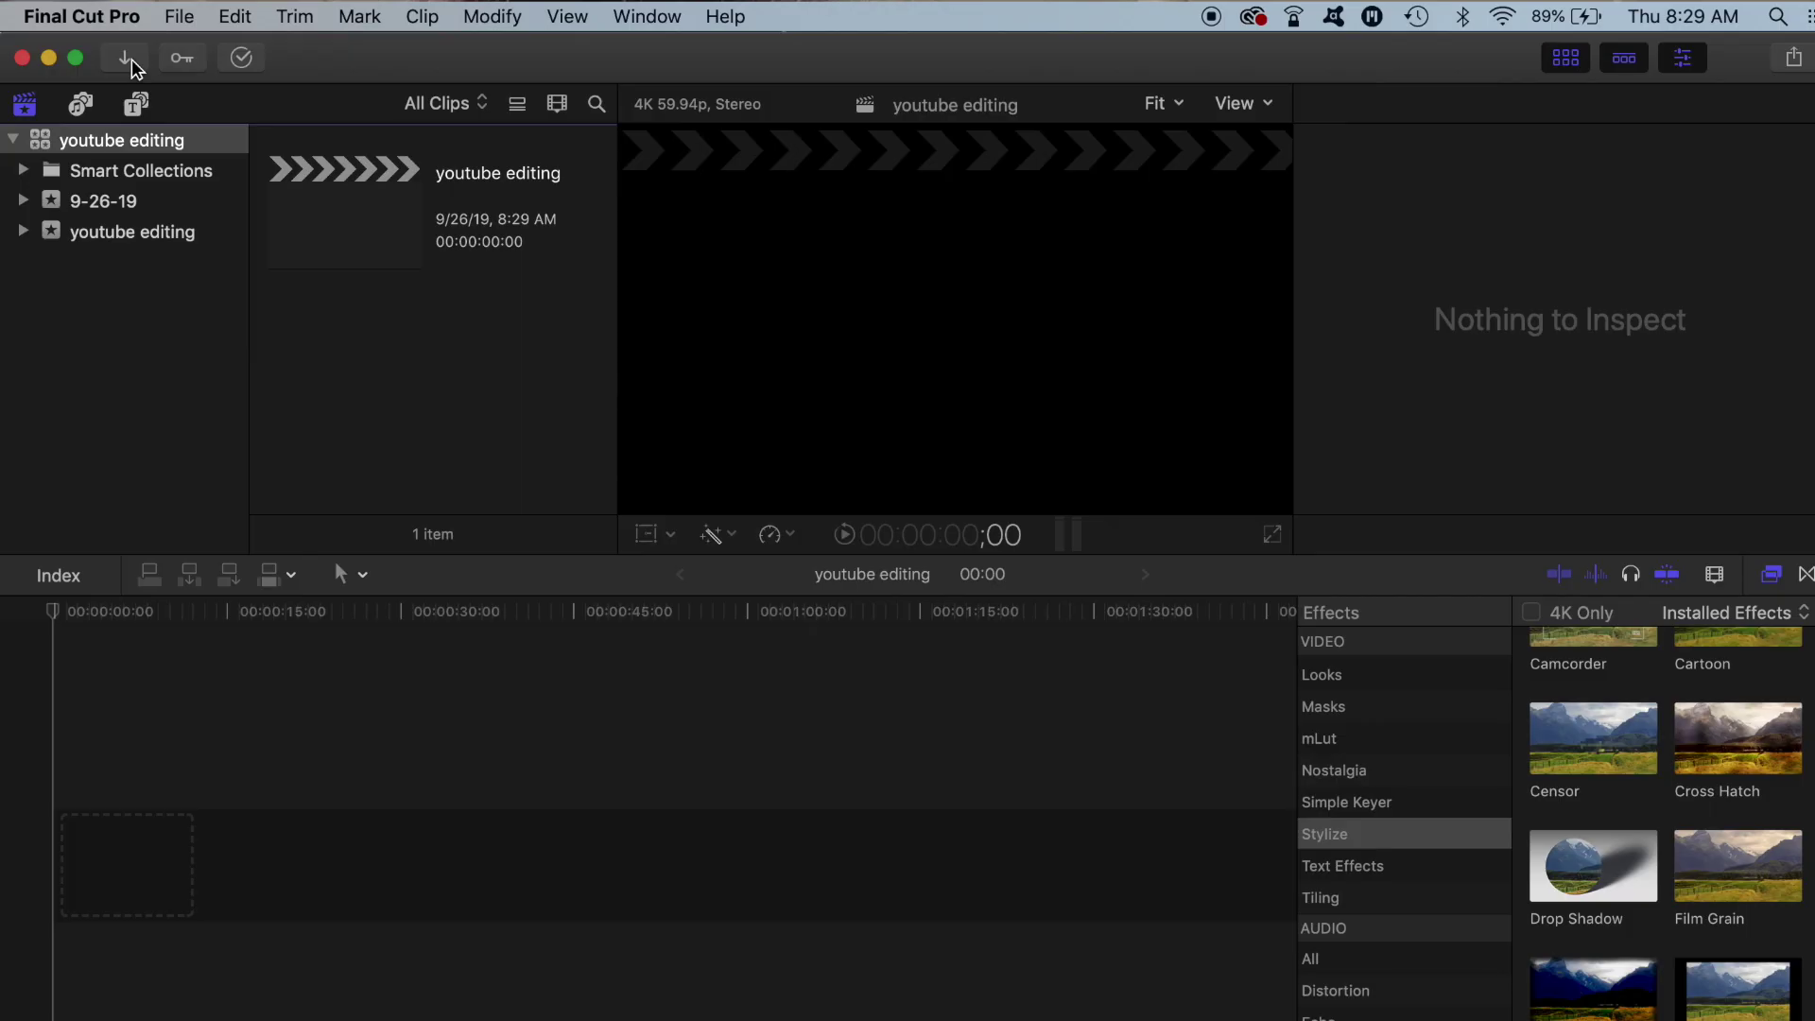
In Media Import, select LUMIX camera clips P1066463 and P1066464.
{"action": "left_click", "coordinate": [355, 141]}
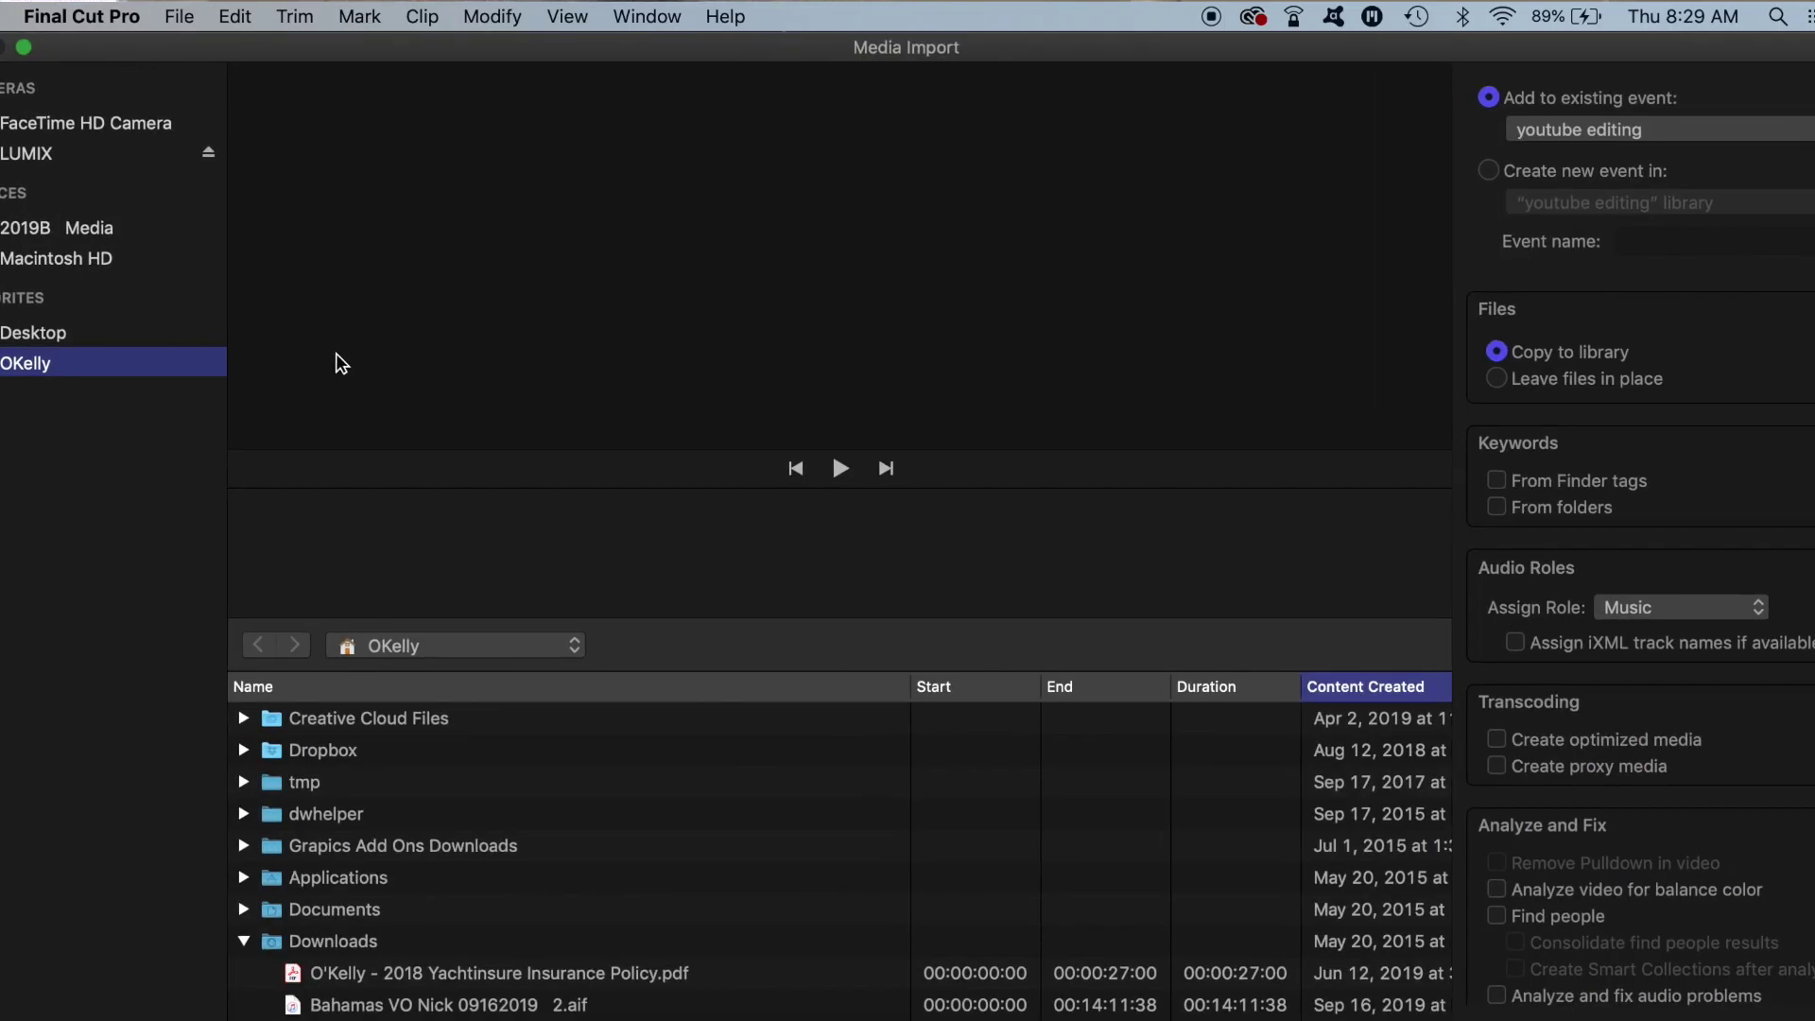
{"action": "left_click", "coordinate": [31, 157]}
{"action": "left_click", "coordinate": [1133, 867]}
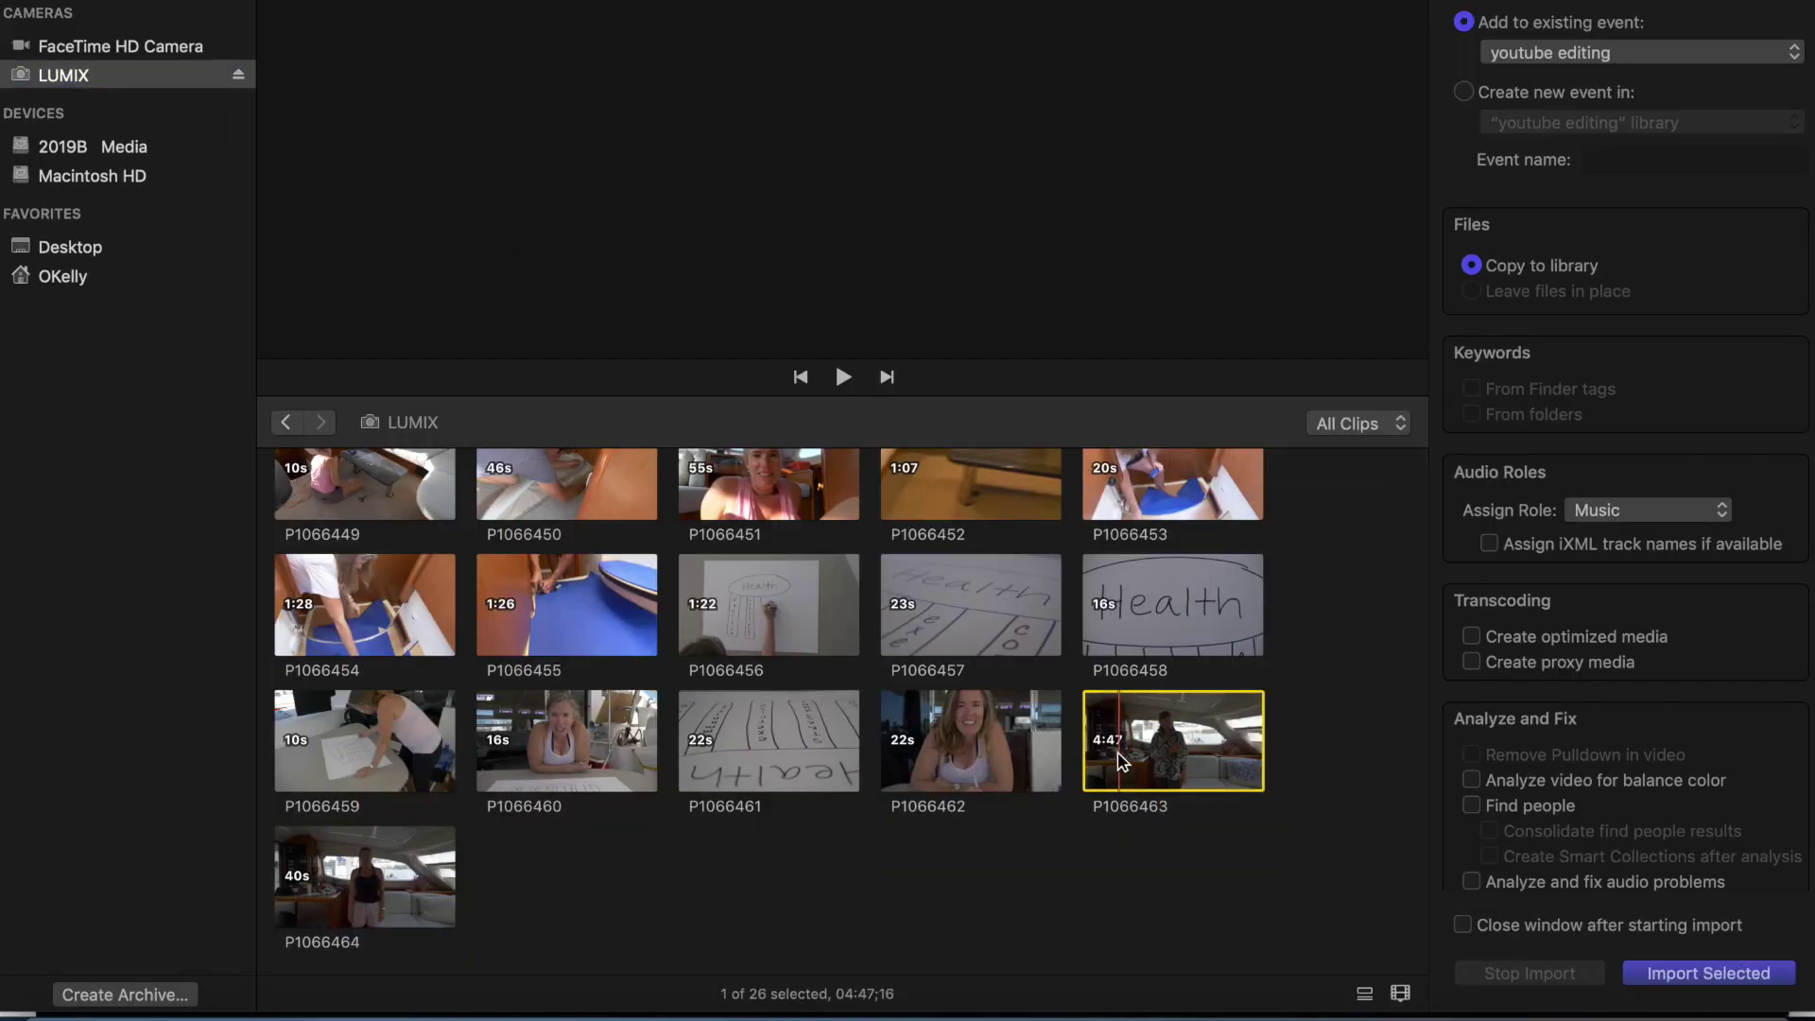
{"action": "key", "text": "shift+Right"}
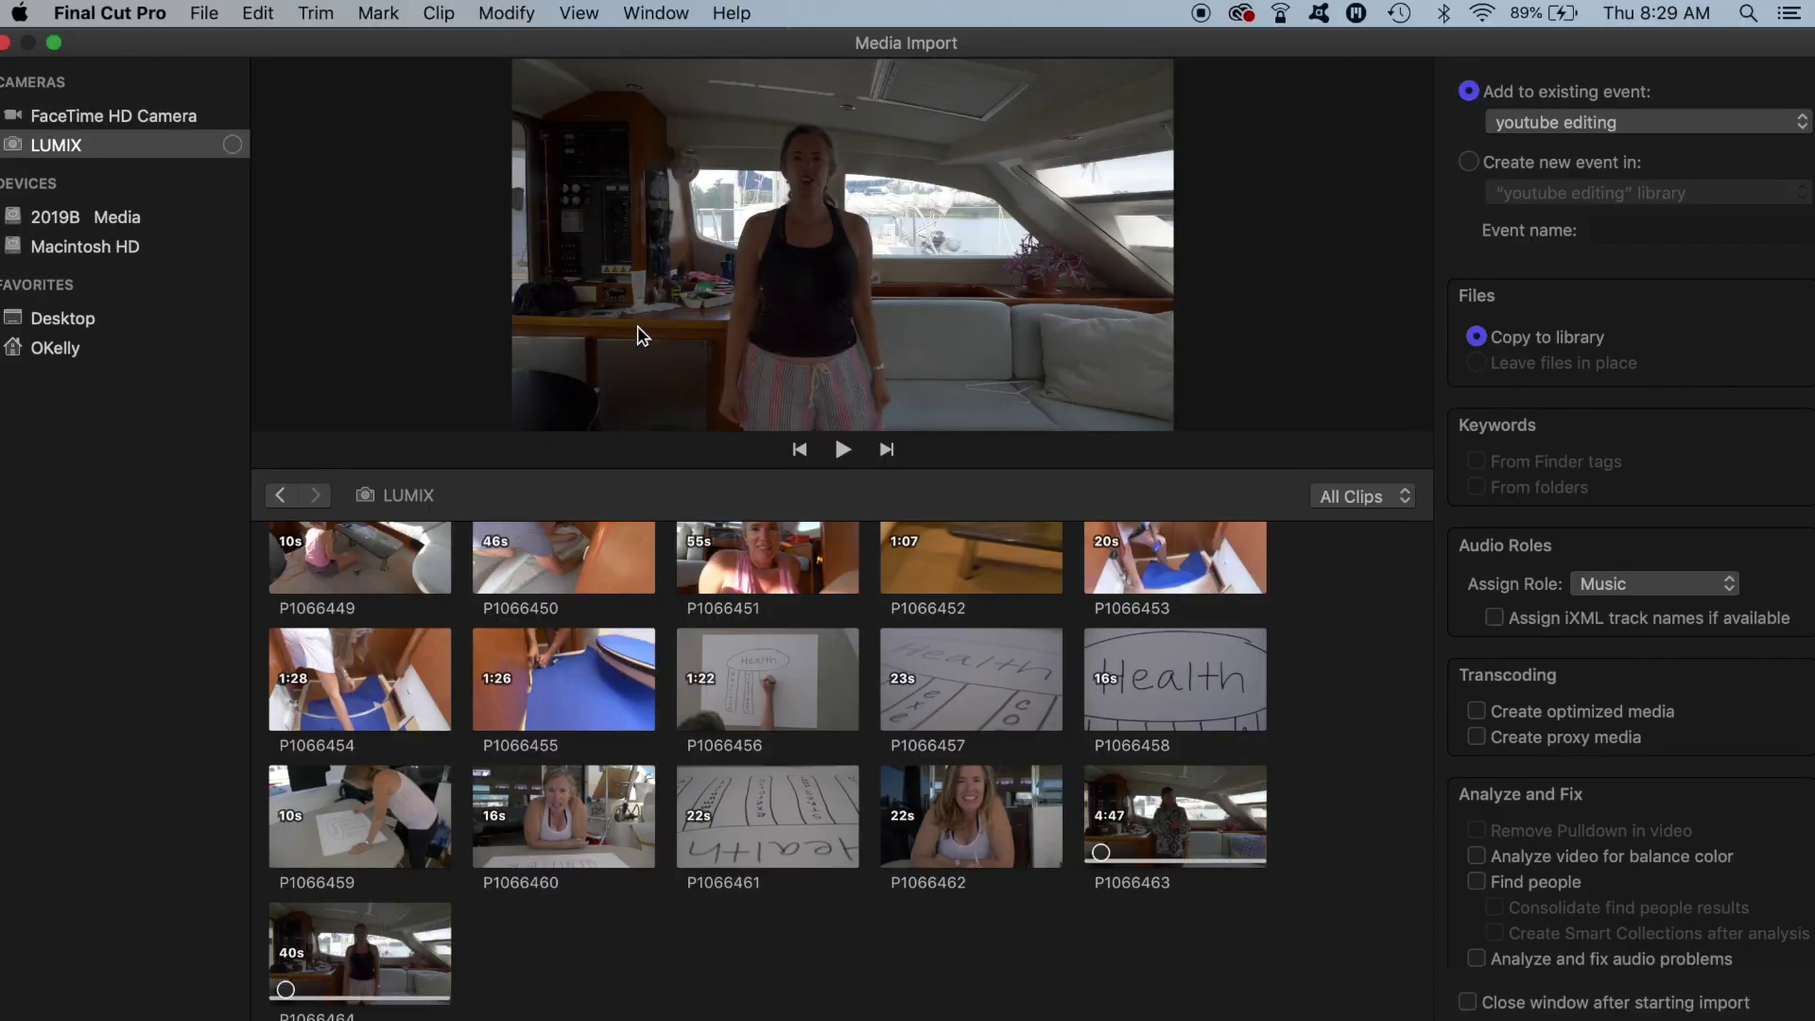
Select IMG_5631.MOV and IMG_5630.MOV from Downloads, sorted by creation date, for import.
{"action": "left_click", "coordinate": [56, 350]}
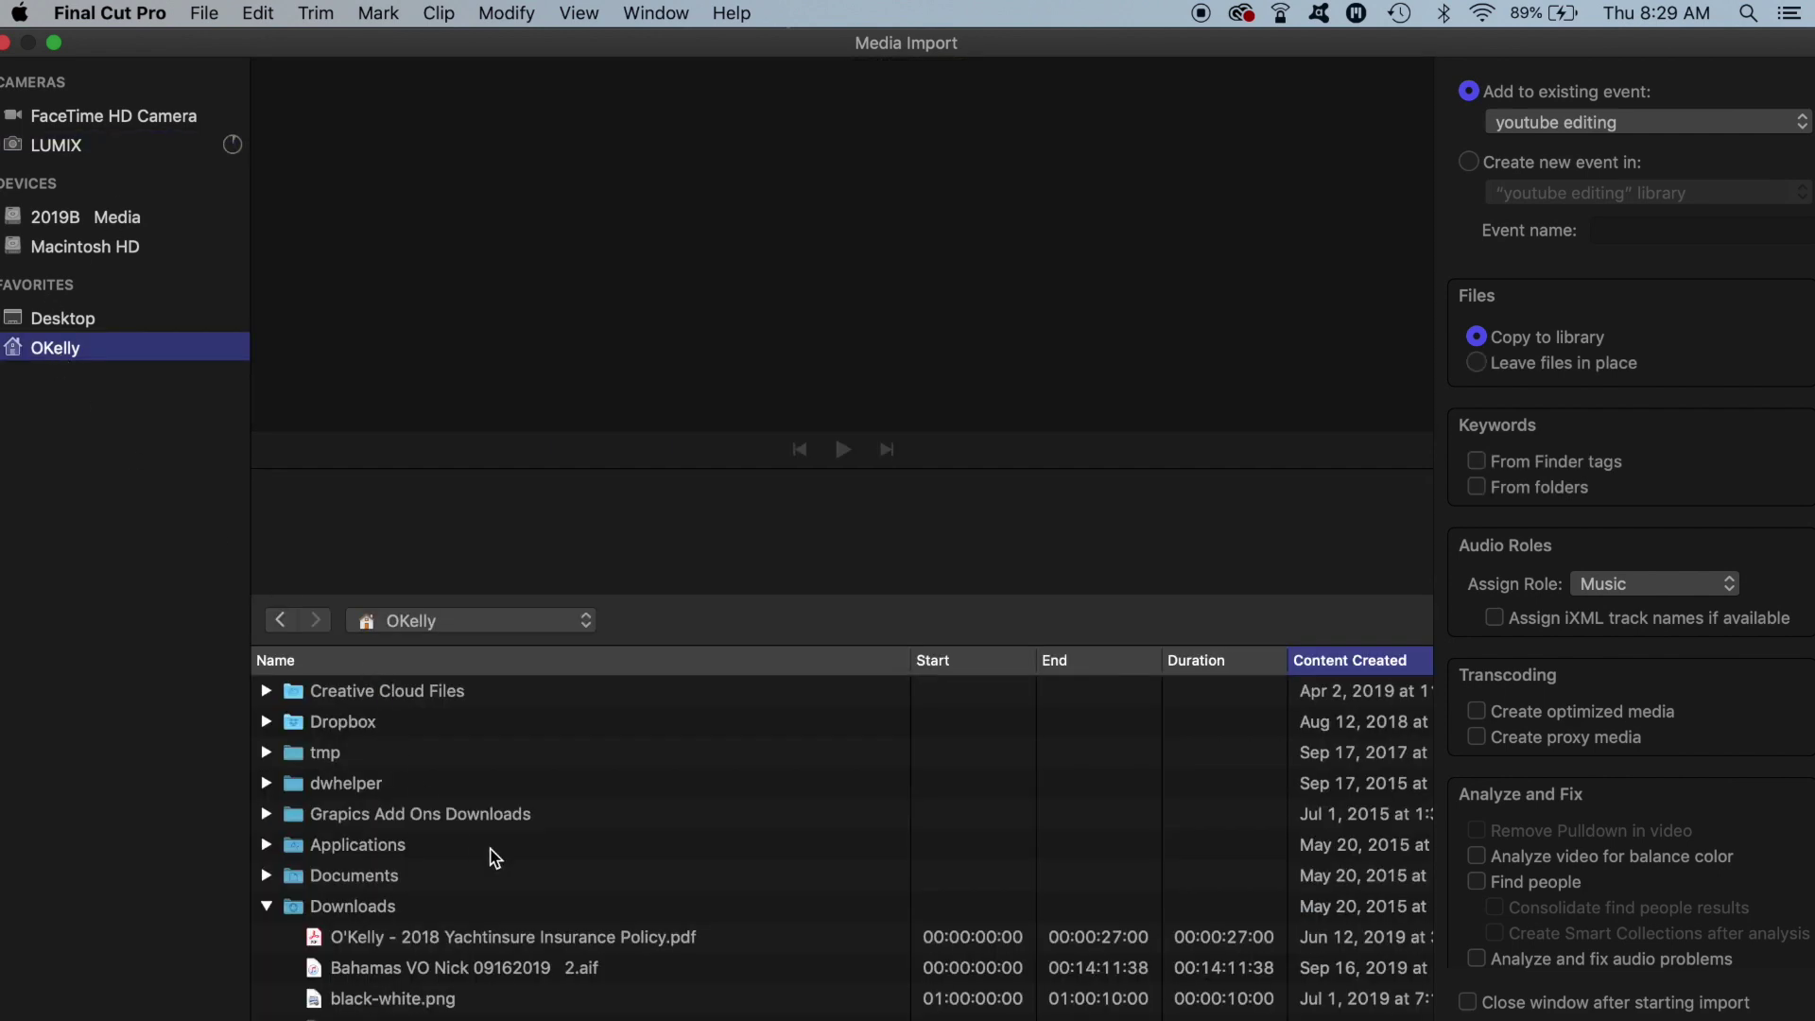
{"action": "left_click", "coordinate": [370, 910]}
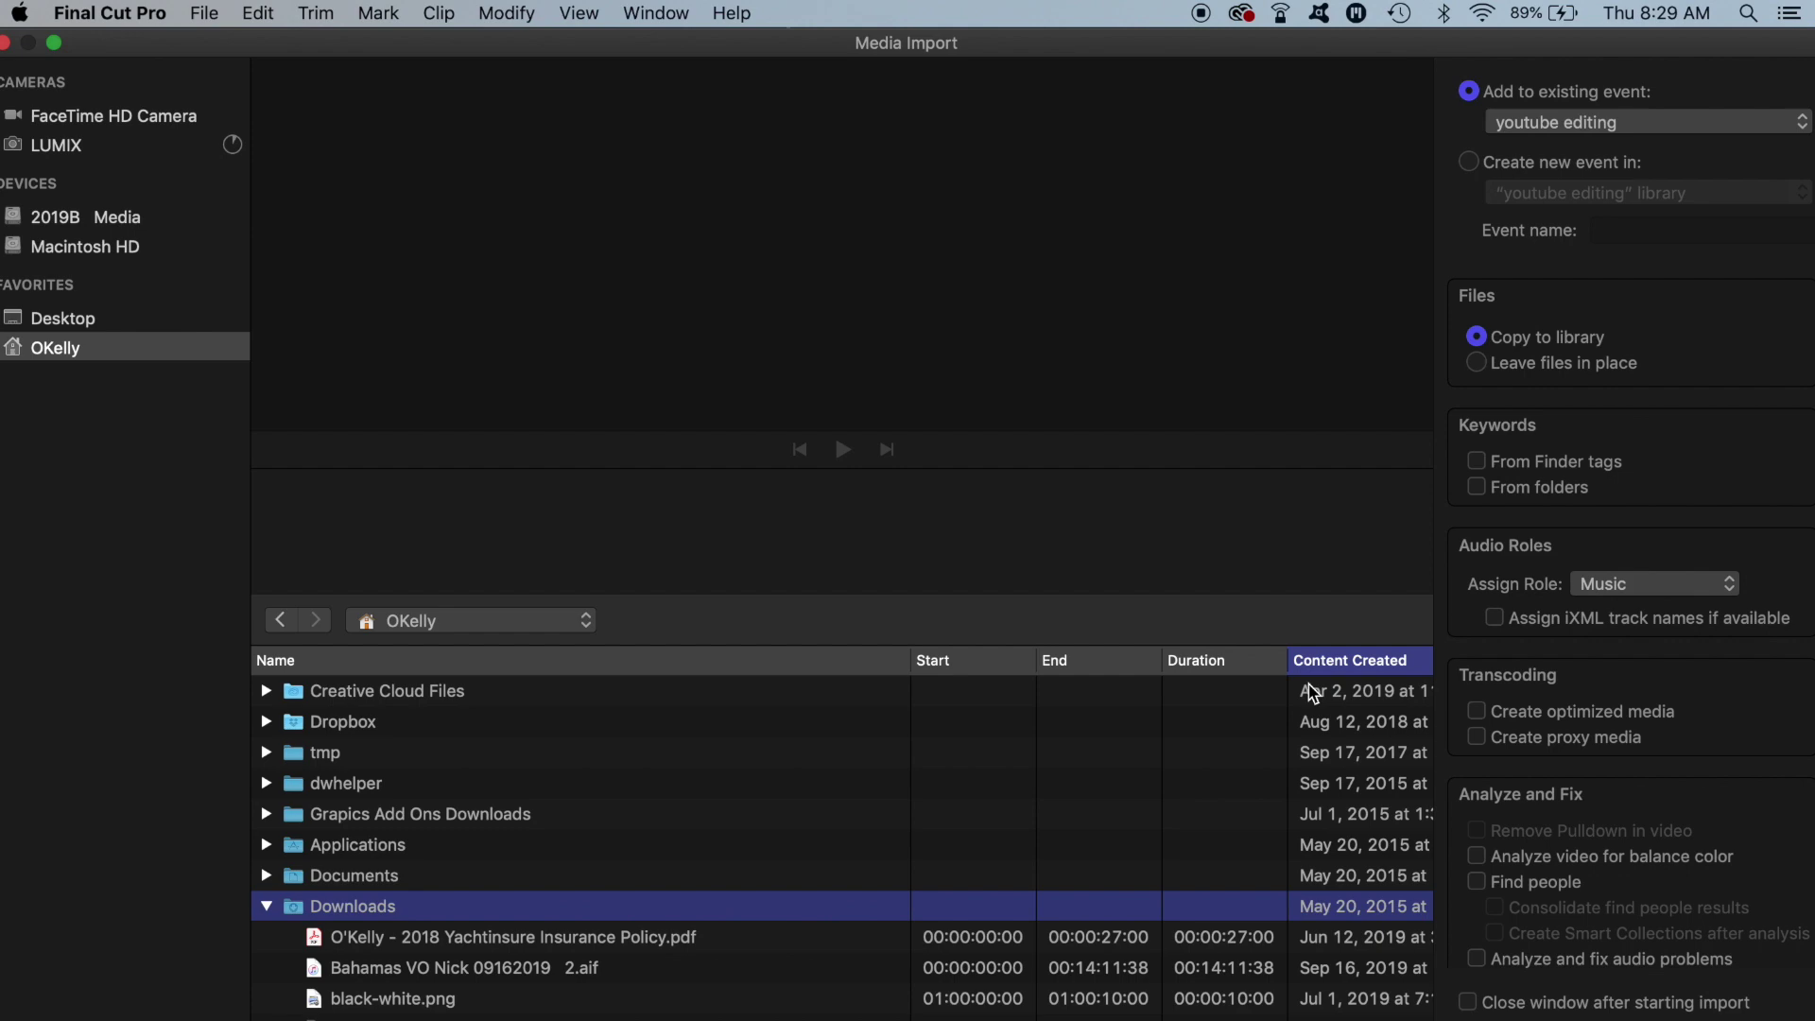
{"action": "left_click", "coordinate": [1344, 662]}
{"action": "scroll", "coordinate": [746, 787], "scroll_direction": "down", "scroll_amount": 5}
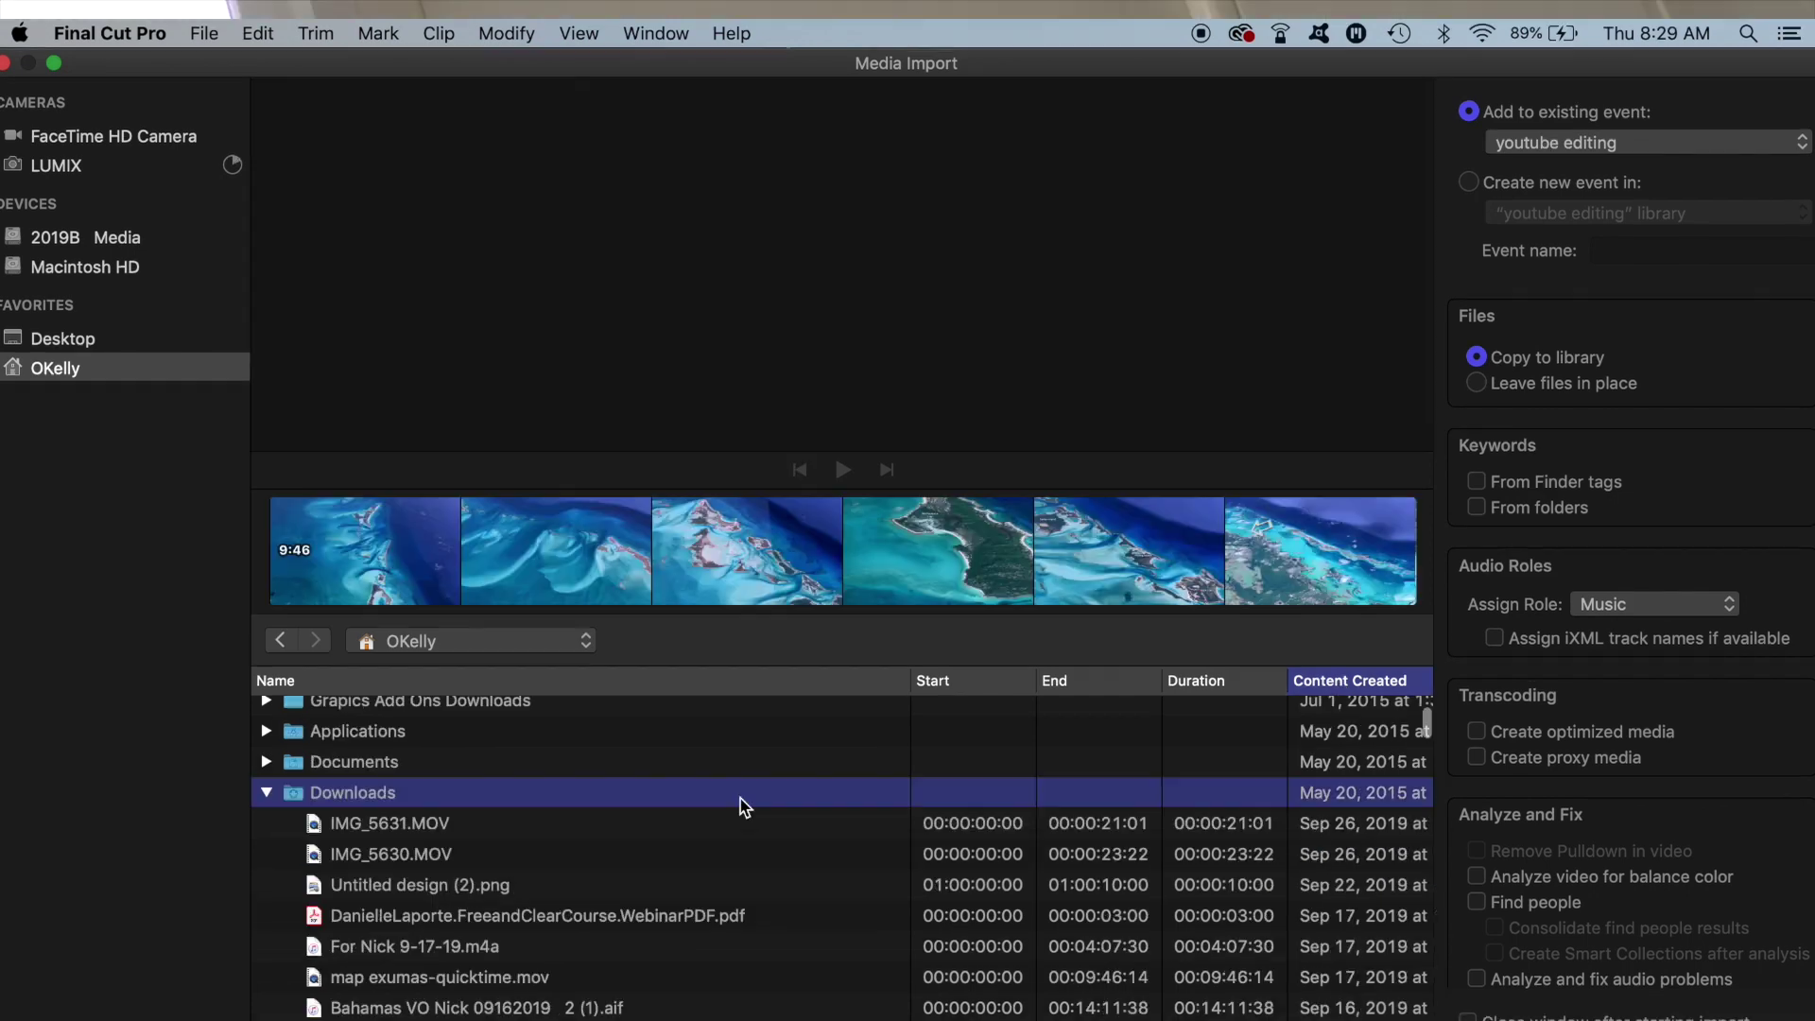
{"action": "left_click", "coordinate": [367, 832]}
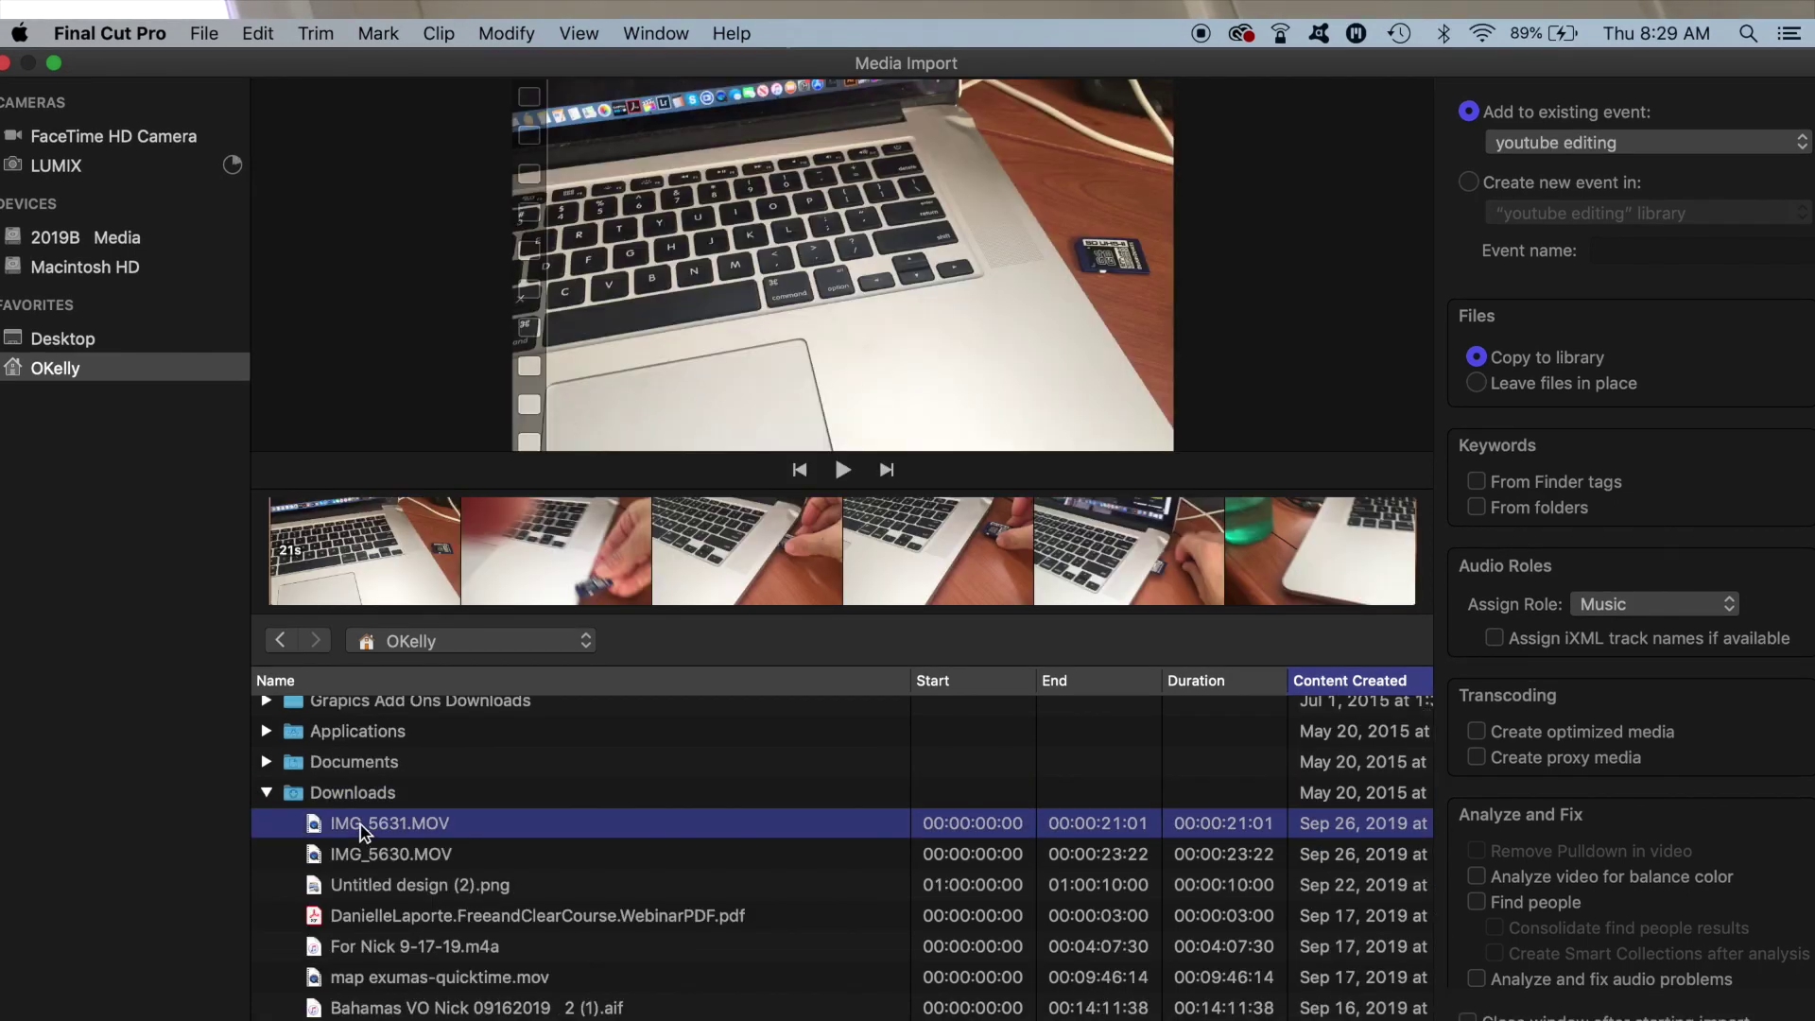
{"action": "left_click", "coordinate": [362, 863], "text": "shift"}
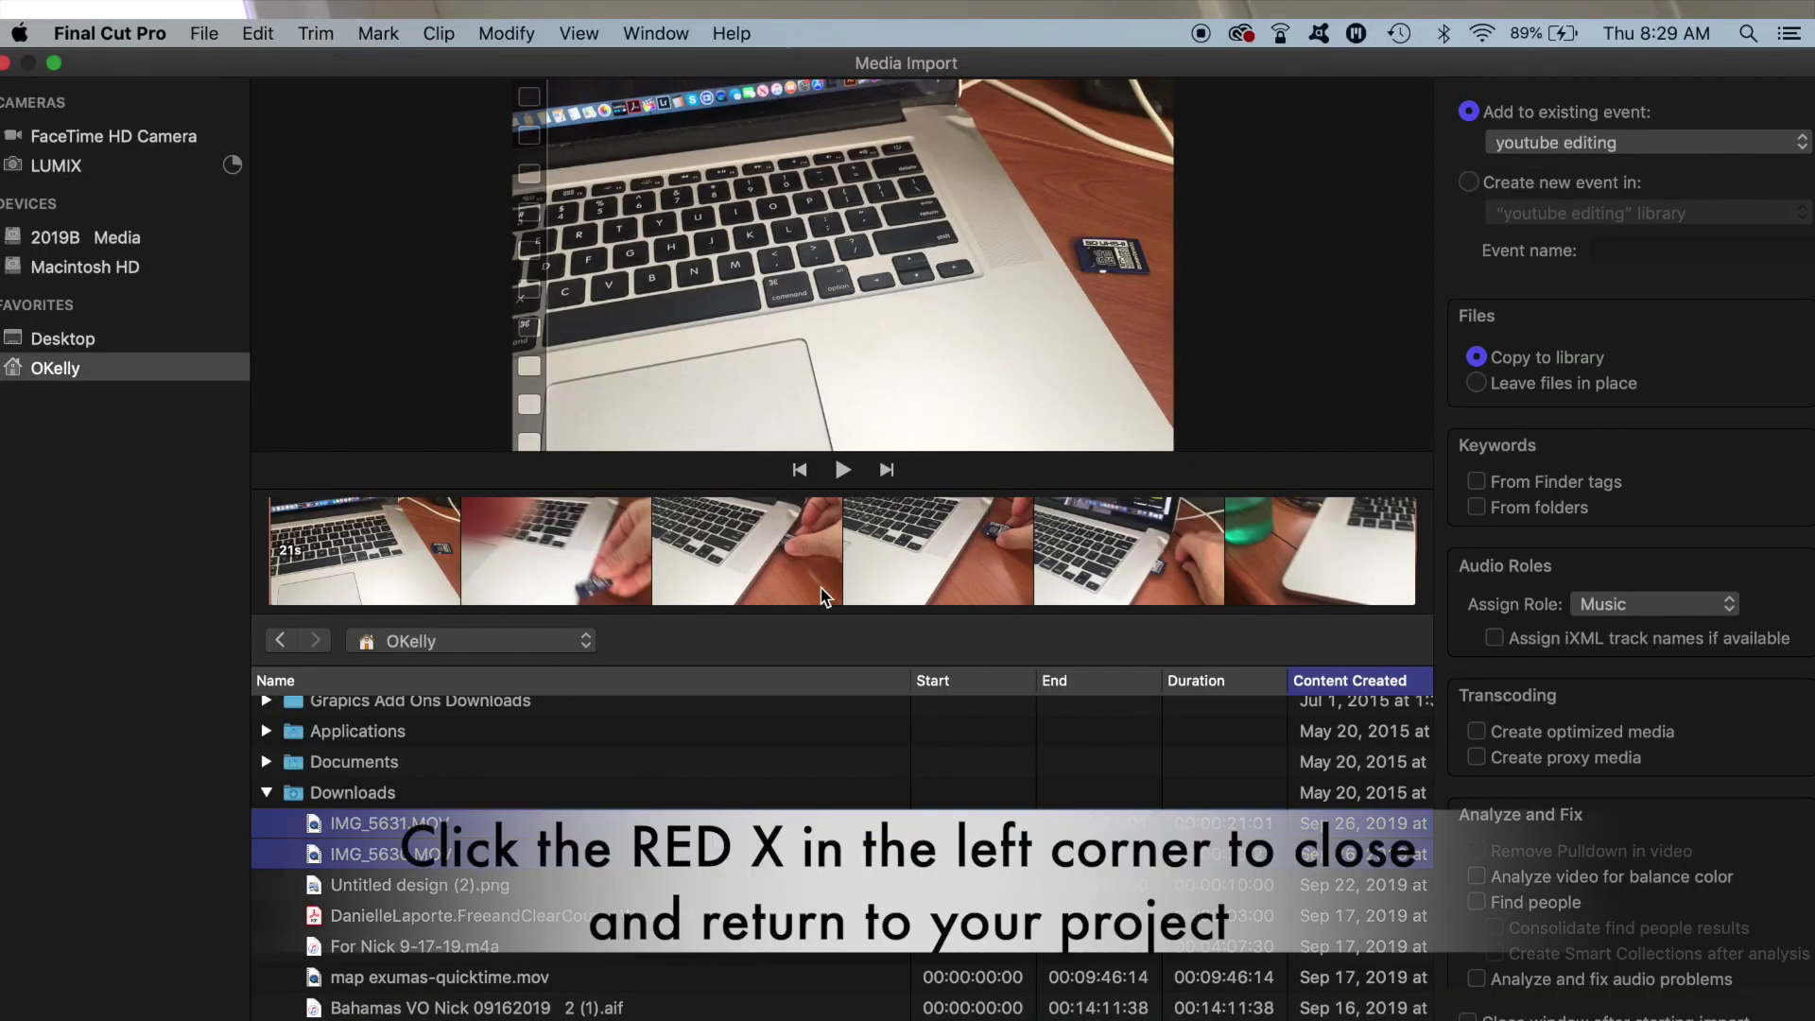
Close Media Import, preview IMG_5630, and place IMG_5629 at the start of the timeline.
{"action": "left_click", "coordinate": [3, 64]}
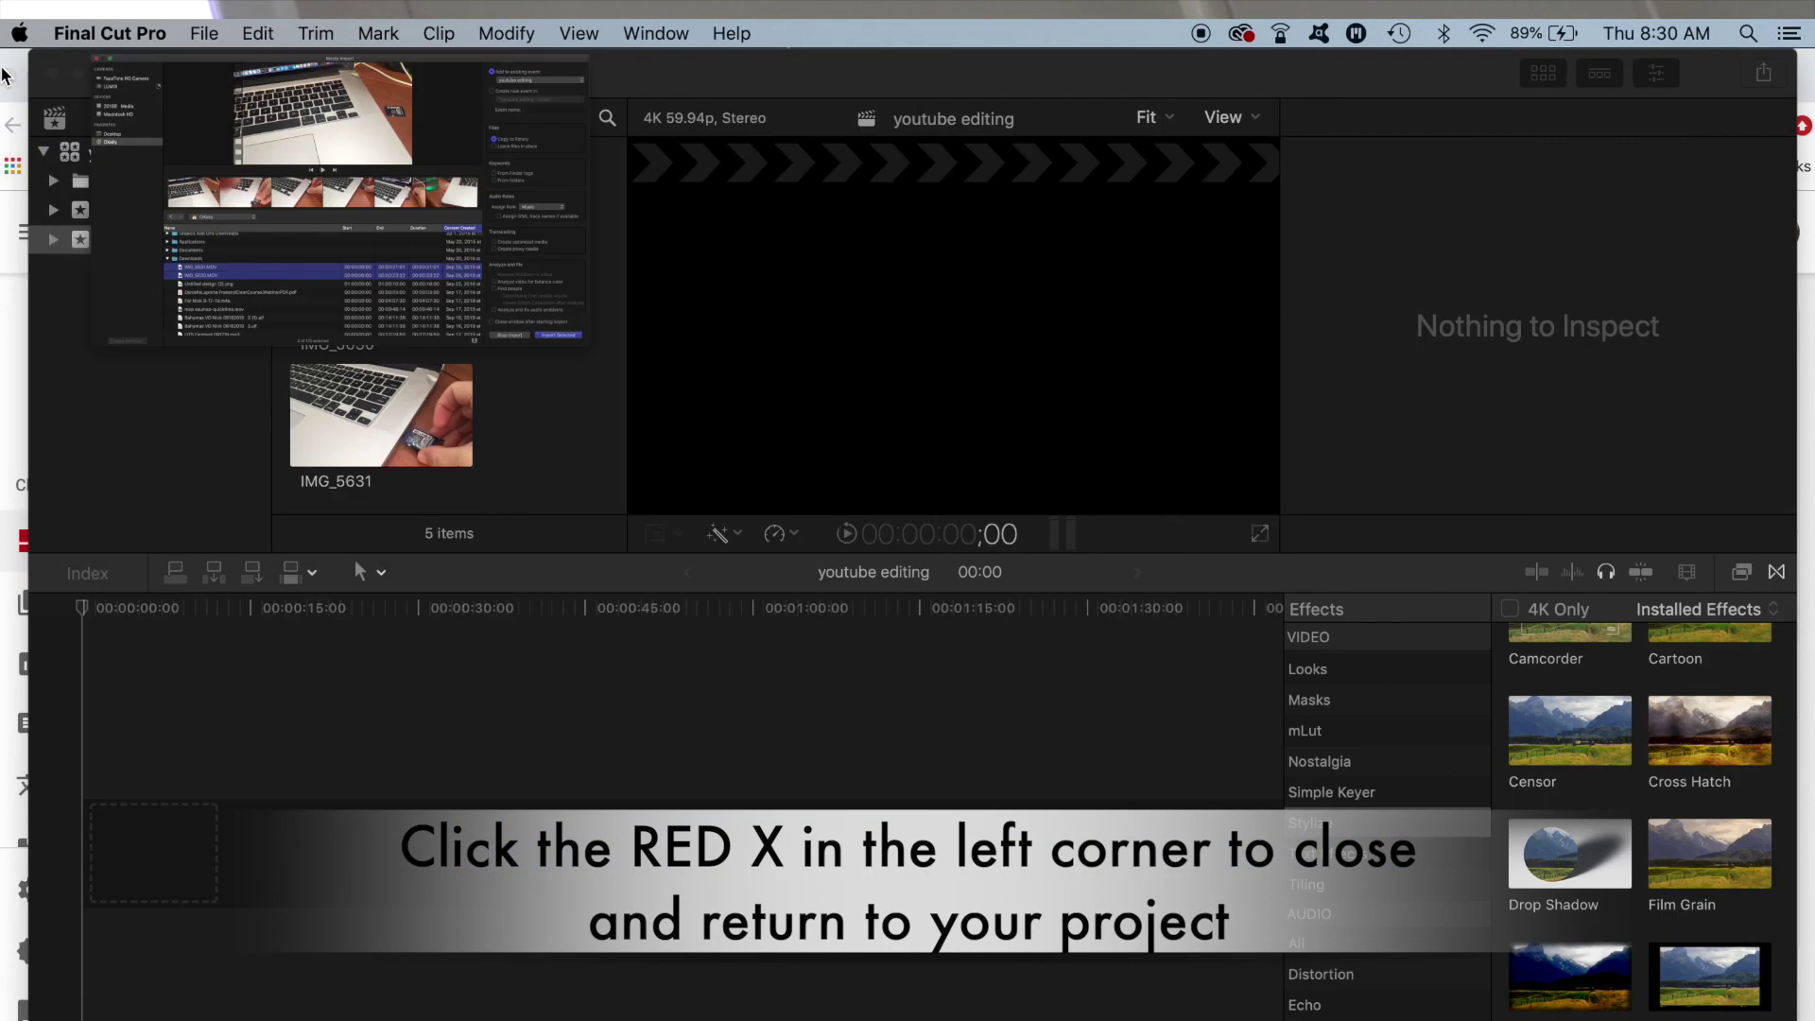
{"action": "scroll", "coordinate": [342, 205], "scroll_direction": "up", "scroll_amount": 3}
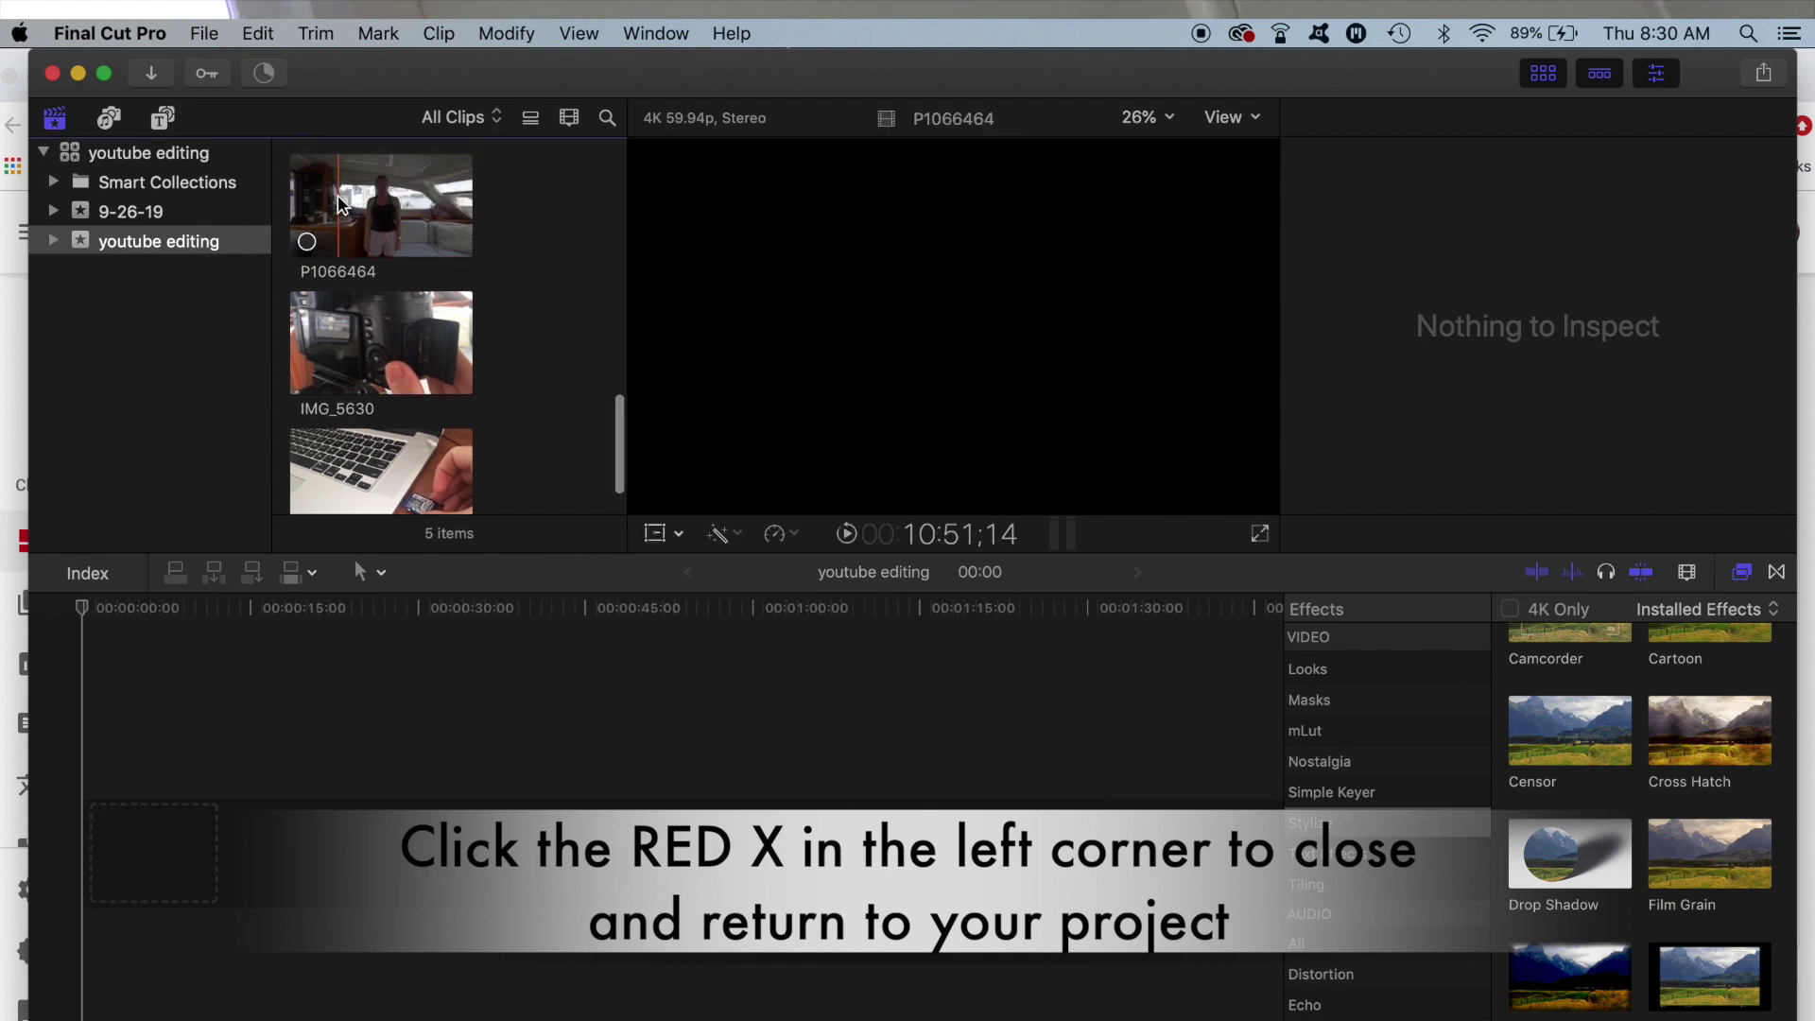
{"action": "scroll", "coordinate": [343, 206], "scroll_direction": "up", "scroll_amount": 1}
{"action": "left_click", "coordinate": [328, 421]}
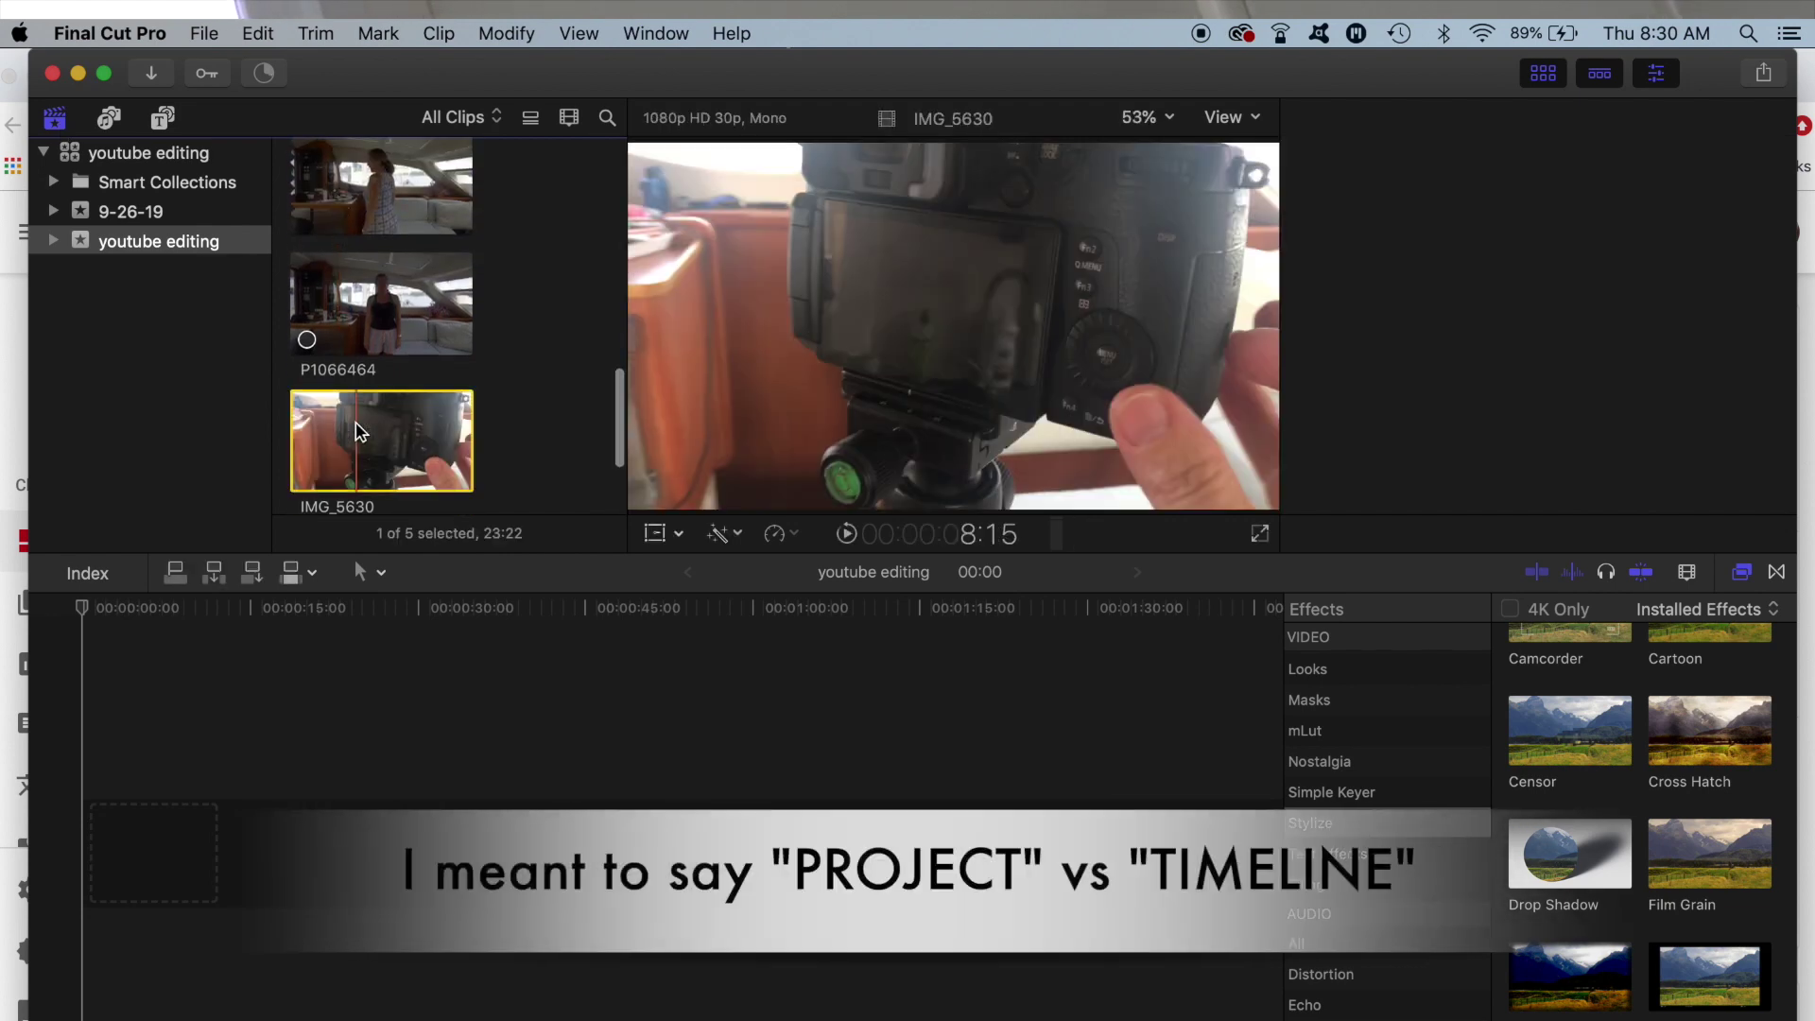
{"action": "key", "text": "space"}
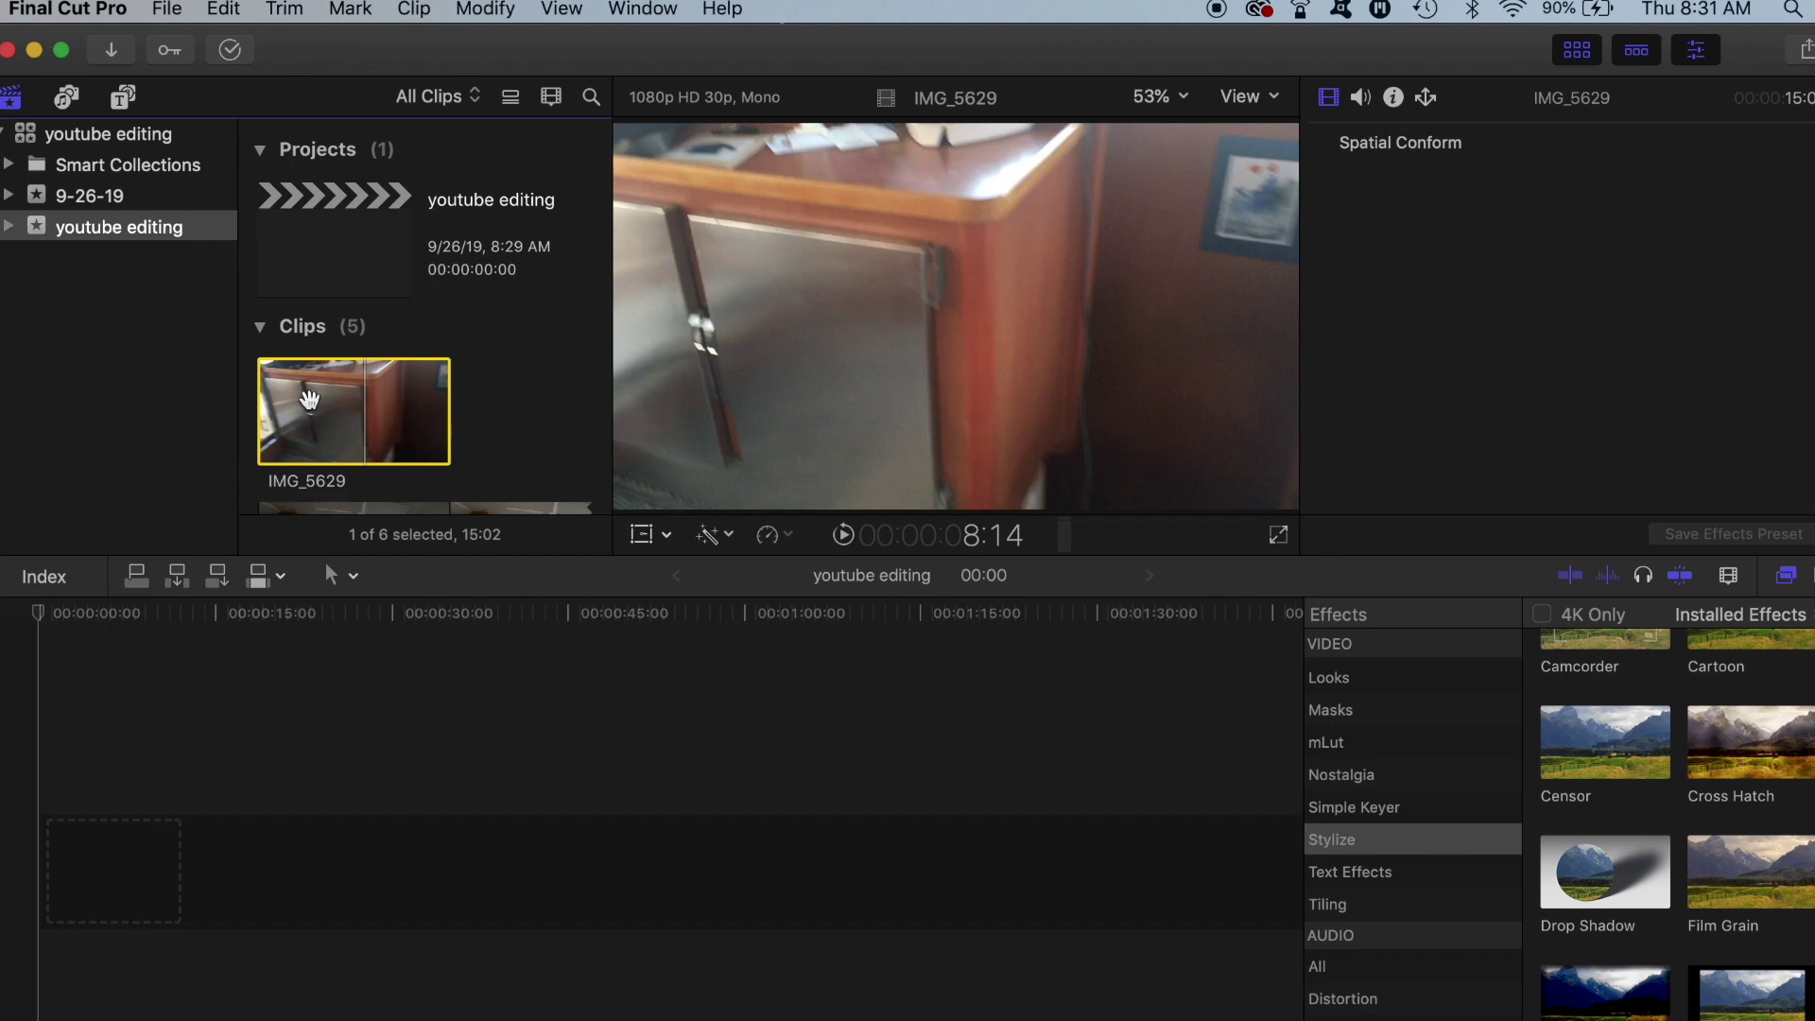
{"action": "left_click_drag", "start_coordinate": [309, 398], "coordinate": [60, 875]}
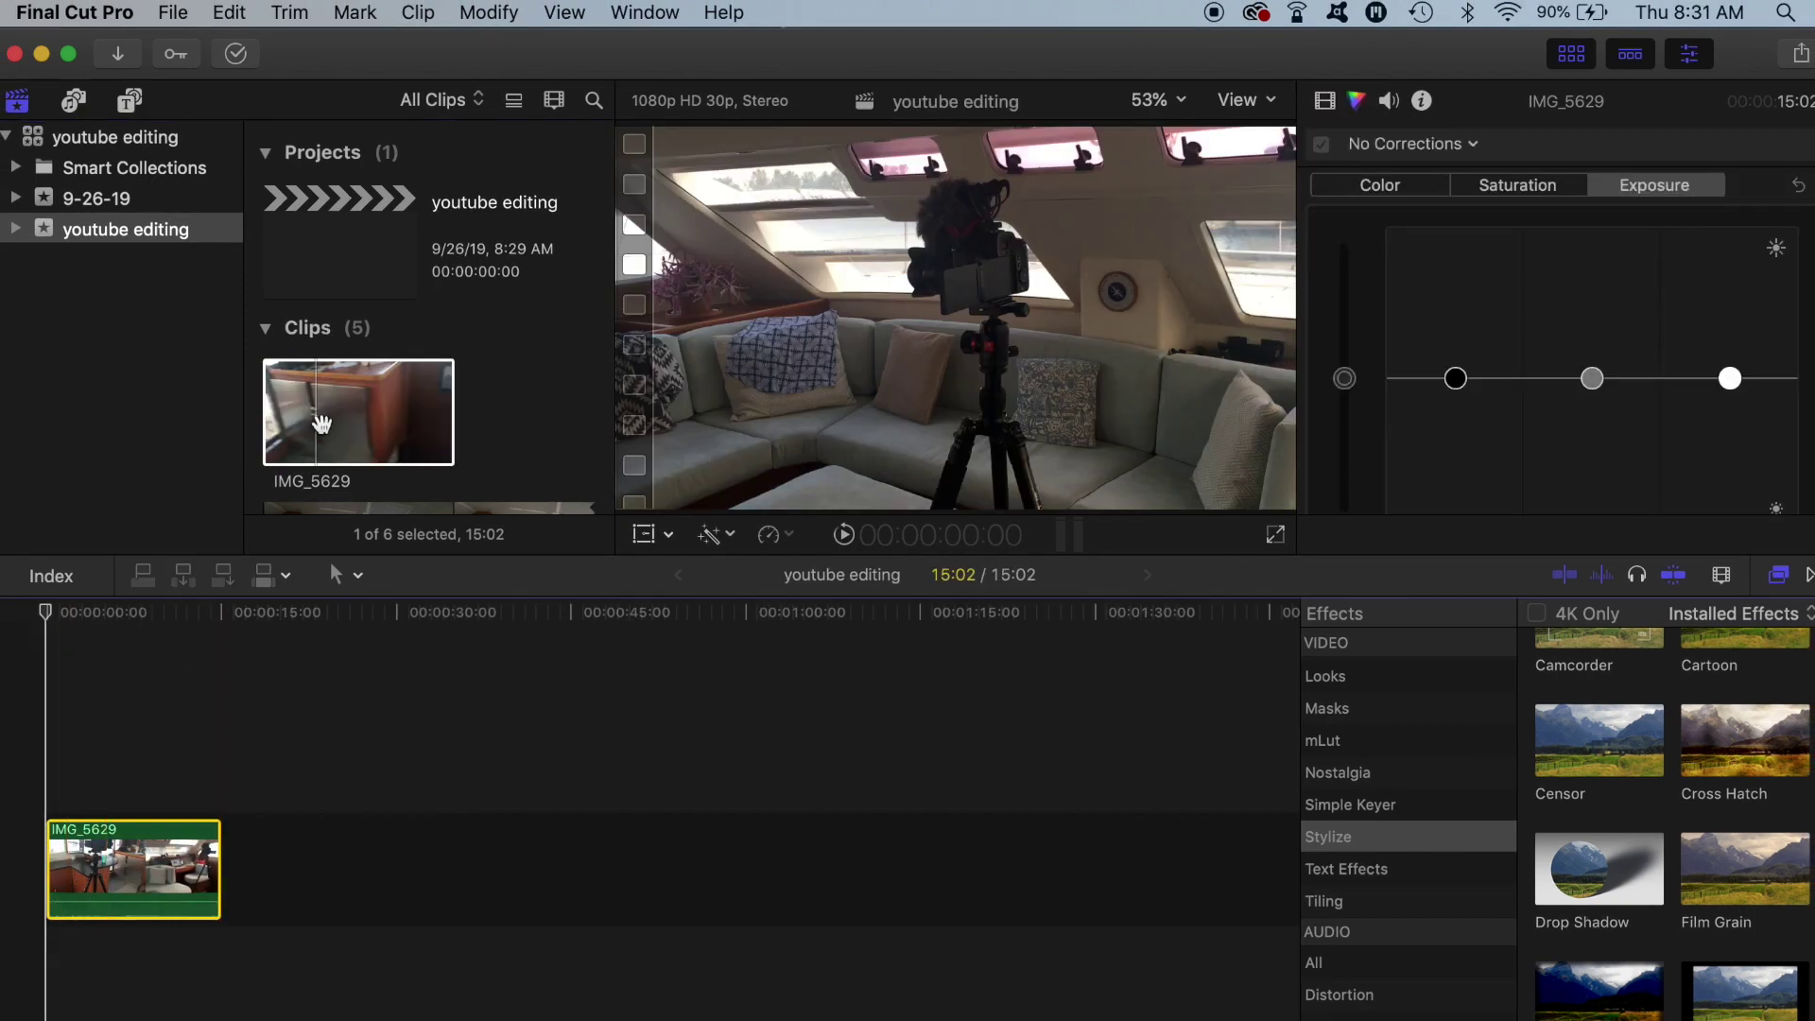
Add clip P1066463 to the timeline directly after IMG_5629.
{"action": "left_click", "coordinate": [323, 421]}
{"action": "scroll", "coordinate": [323, 421], "scroll_direction": "down", "scroll_amount": 3}
{"action": "left_click", "coordinate": [324, 421]}
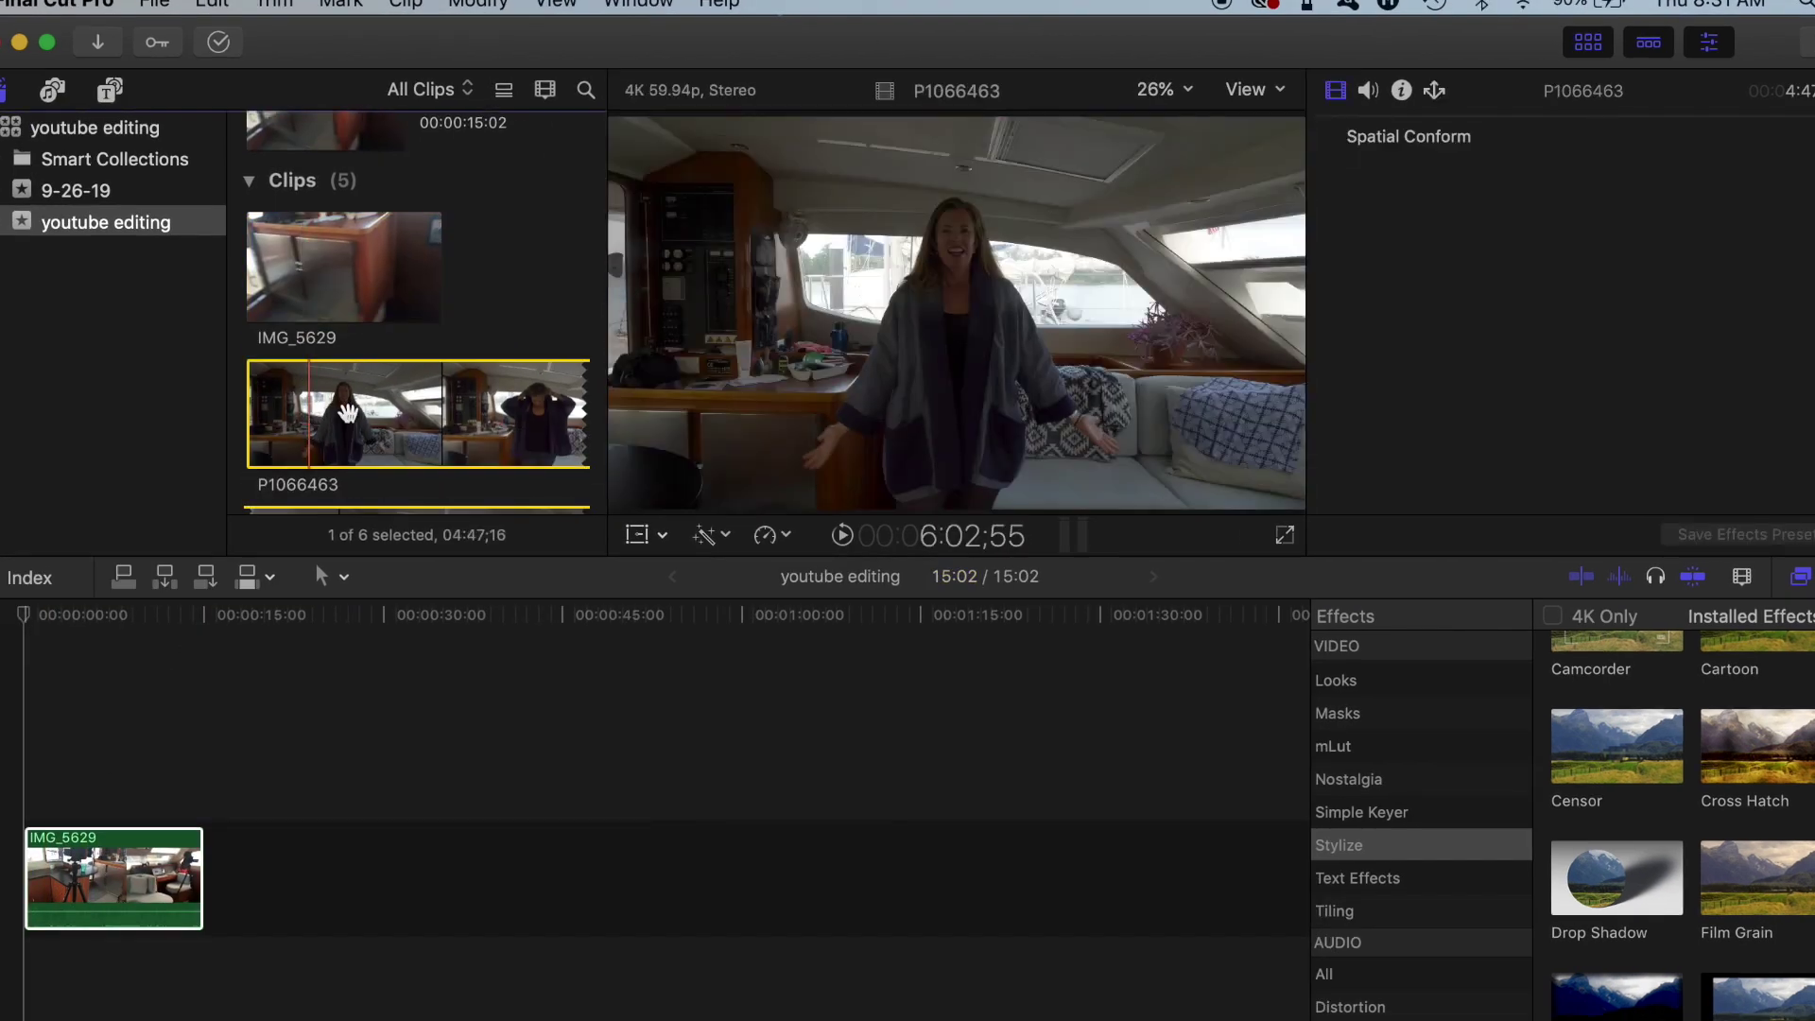
{"action": "left_click_drag", "start_coordinate": [349, 416], "coordinate": [272, 858]}
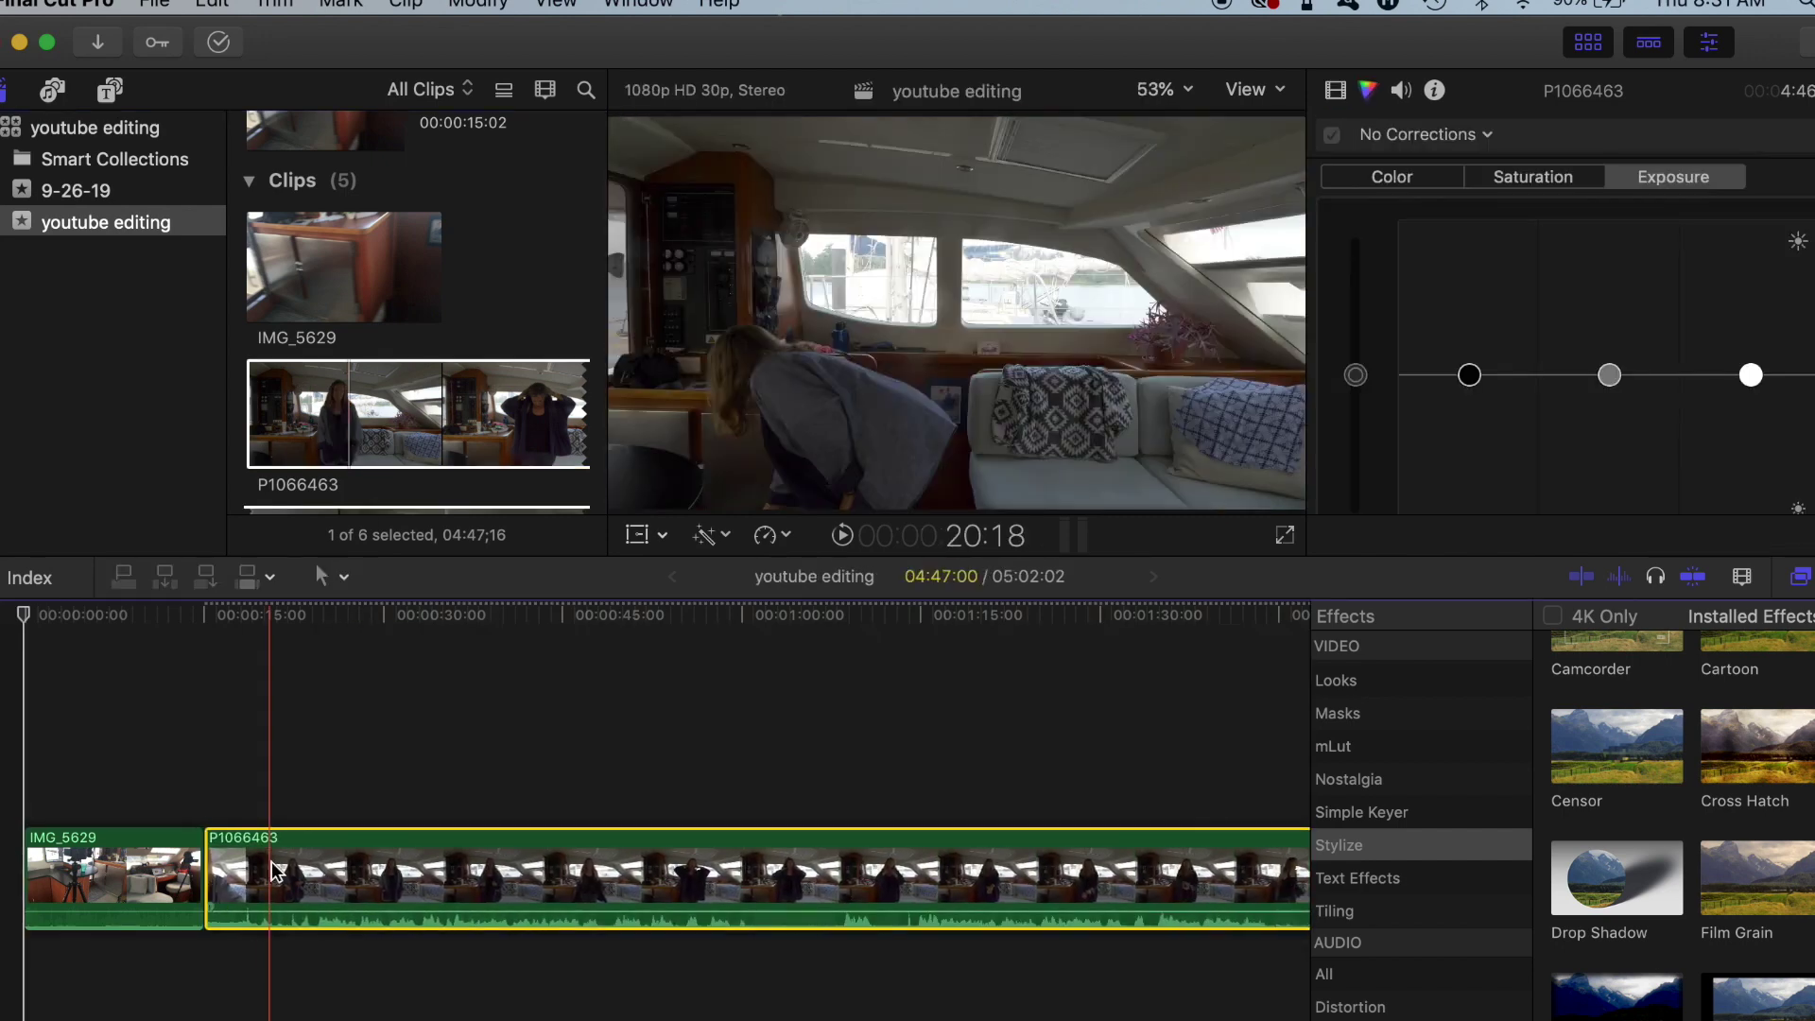
{"action": "scroll", "coordinate": [341, 432], "scroll_direction": "down", "scroll_amount": 3}
{"action": "scroll", "coordinate": [342, 432], "scroll_direction": "down", "scroll_amount": 2}
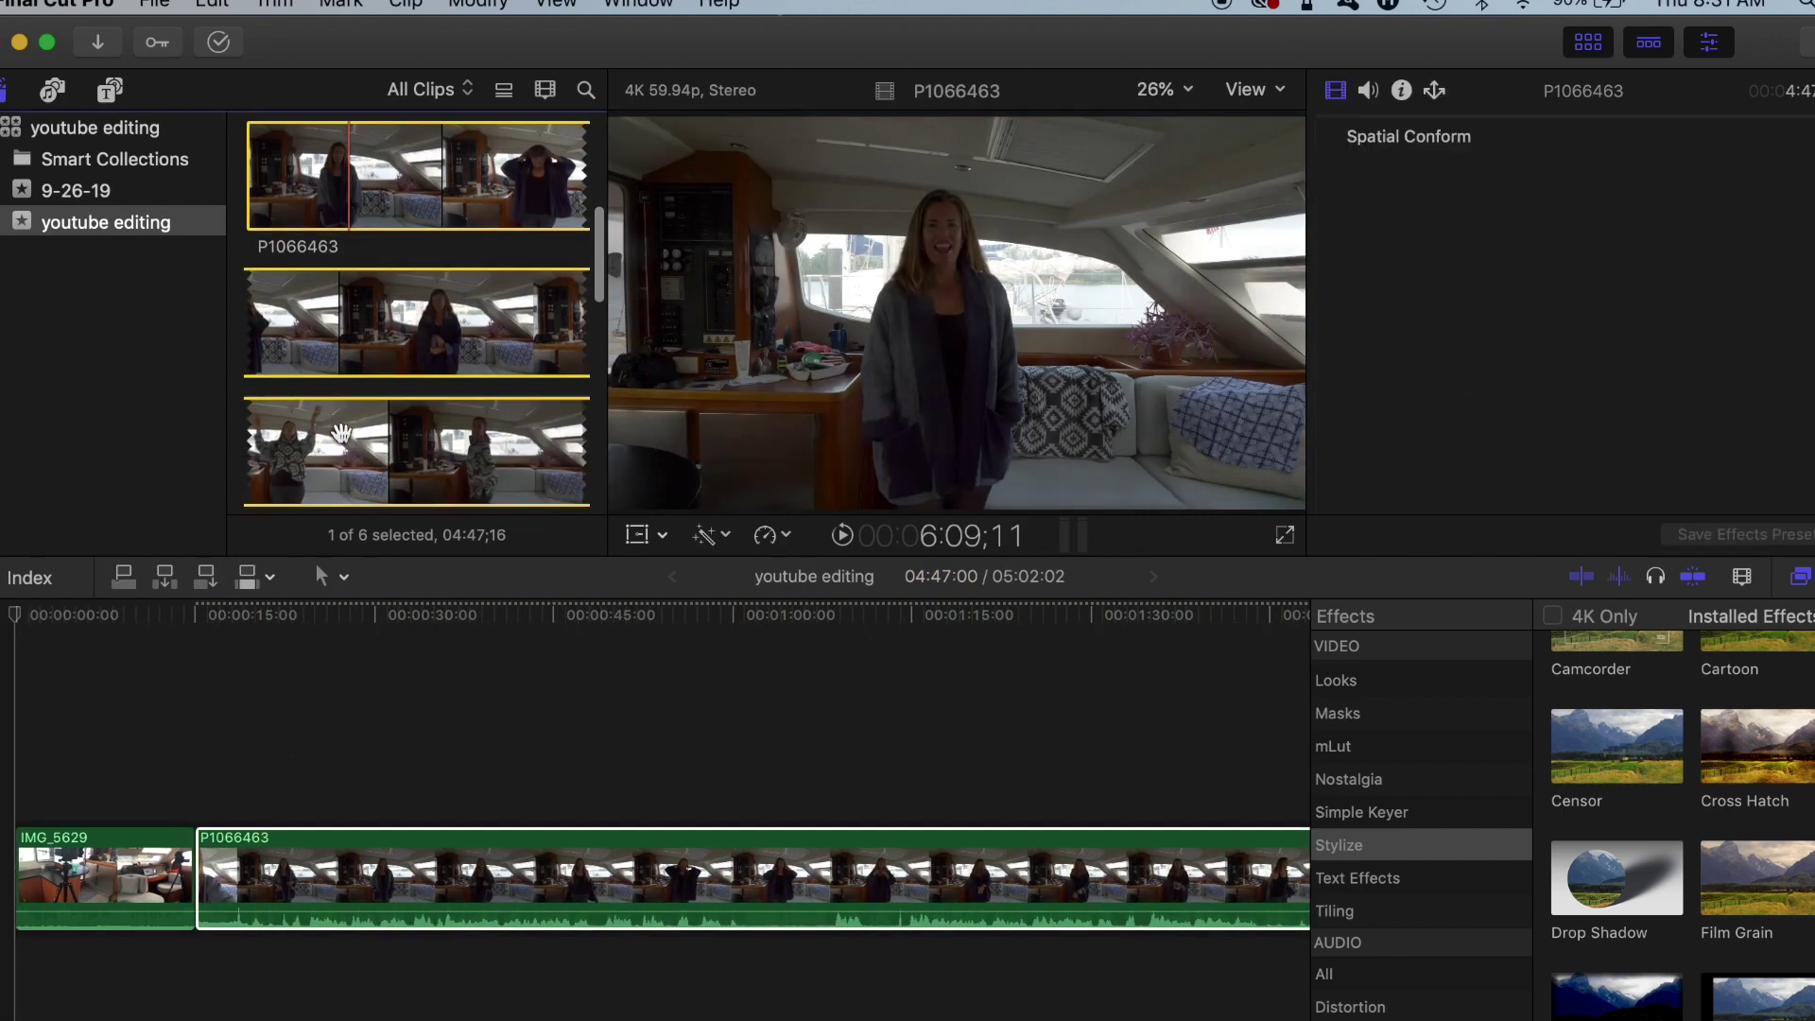
{"action": "left_click", "coordinate": [547, 717]}
{"action": "scroll", "coordinate": [553, 709], "scroll_direction": "right", "scroll_amount": 3}
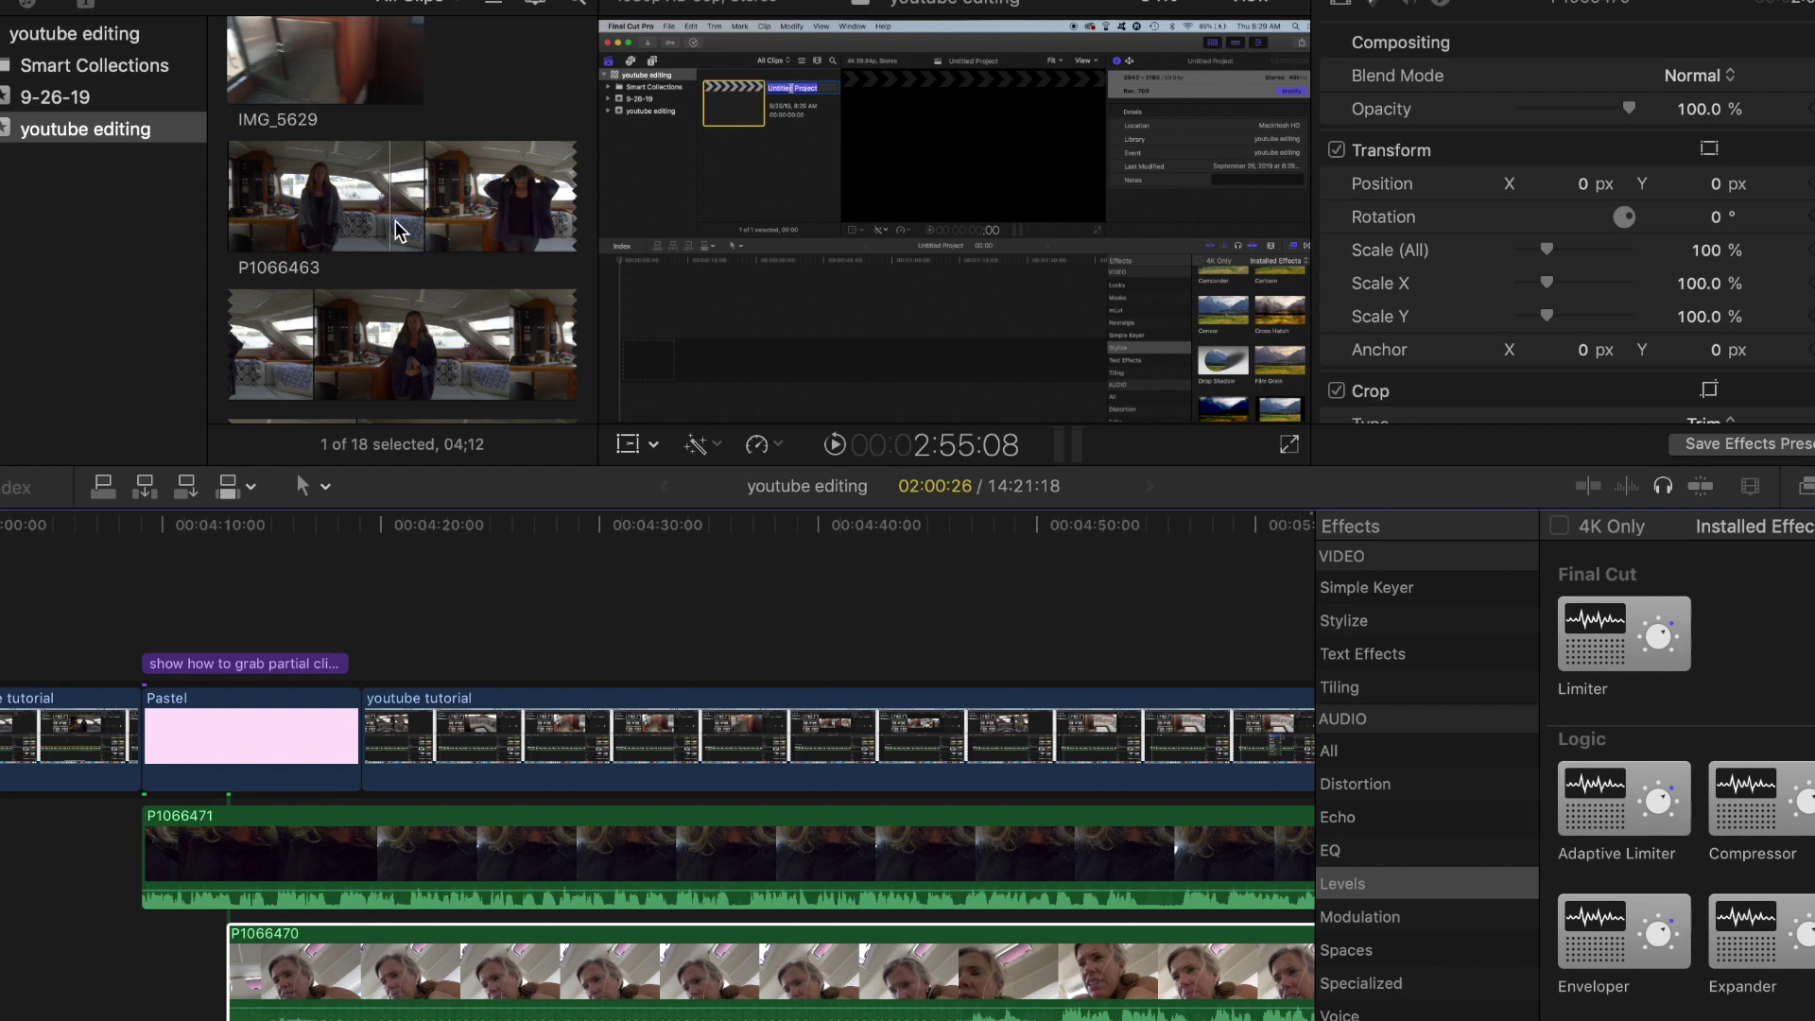
Mark an in and out range on P1066463 and drag that range after IMG_5629.
{"action": "left_click", "coordinate": [340, 198]}
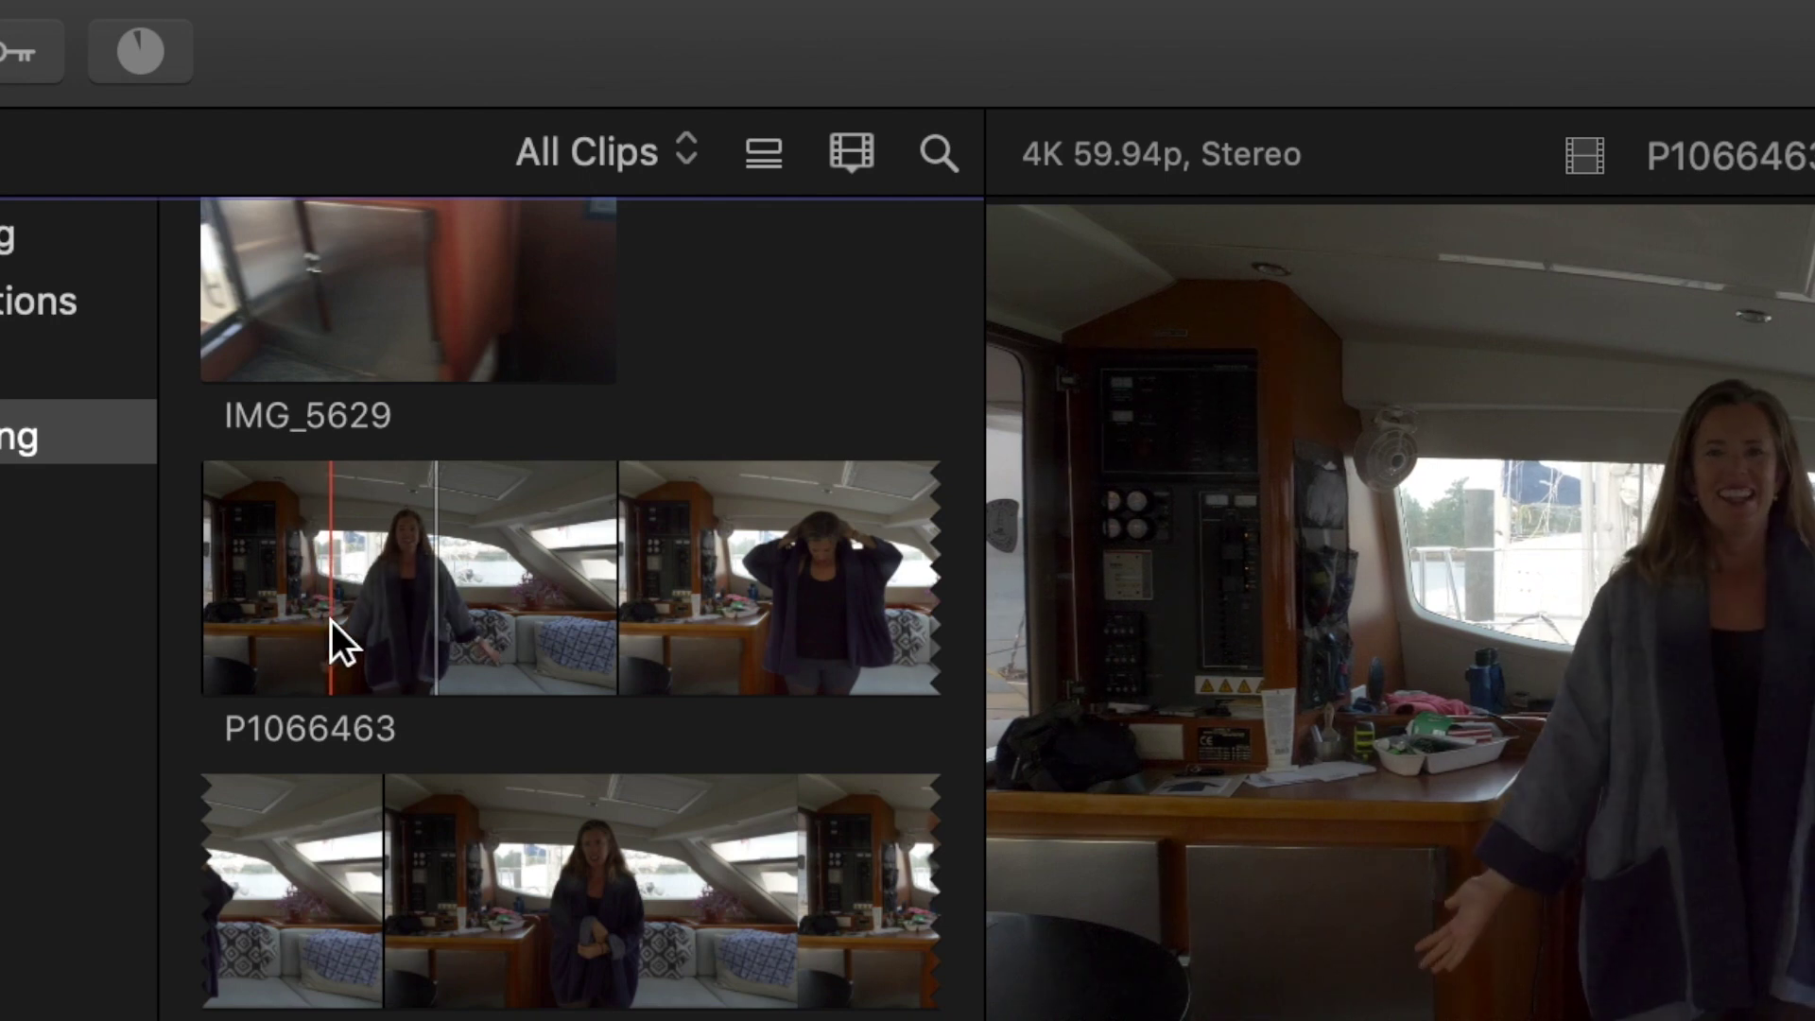
{"action": "key", "text": "i"}
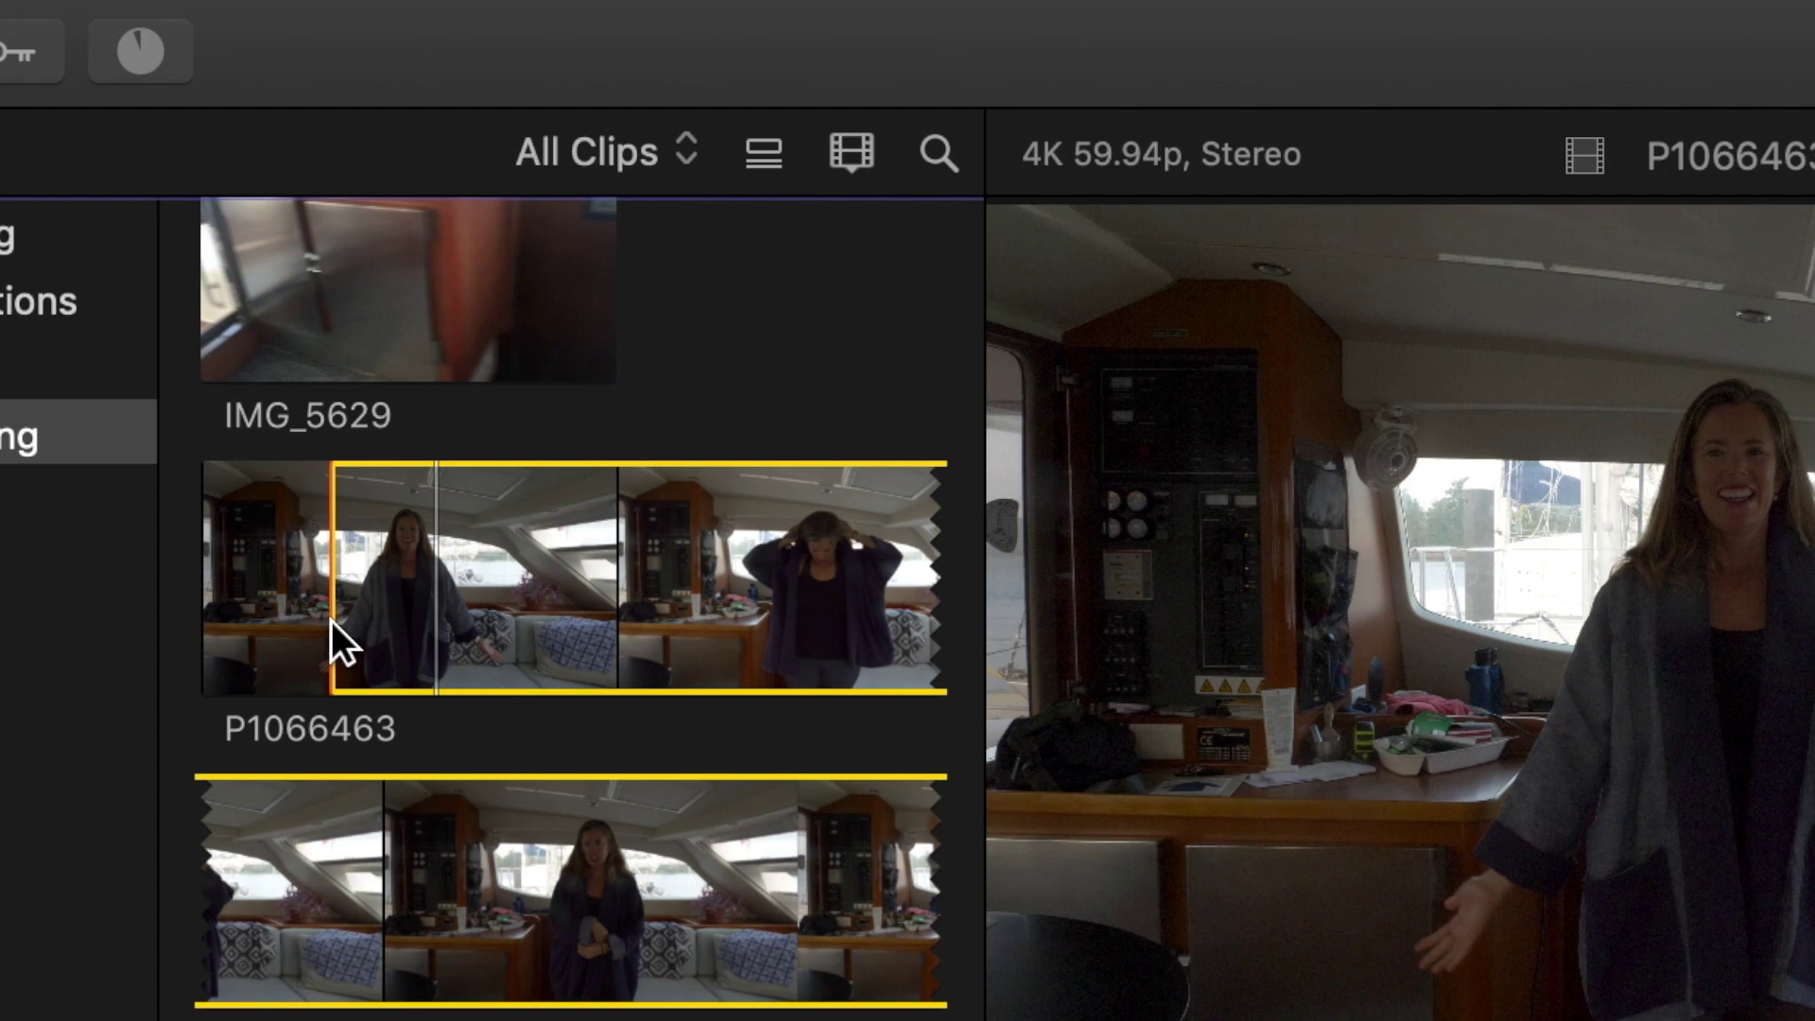
{"action": "key", "text": "space"}
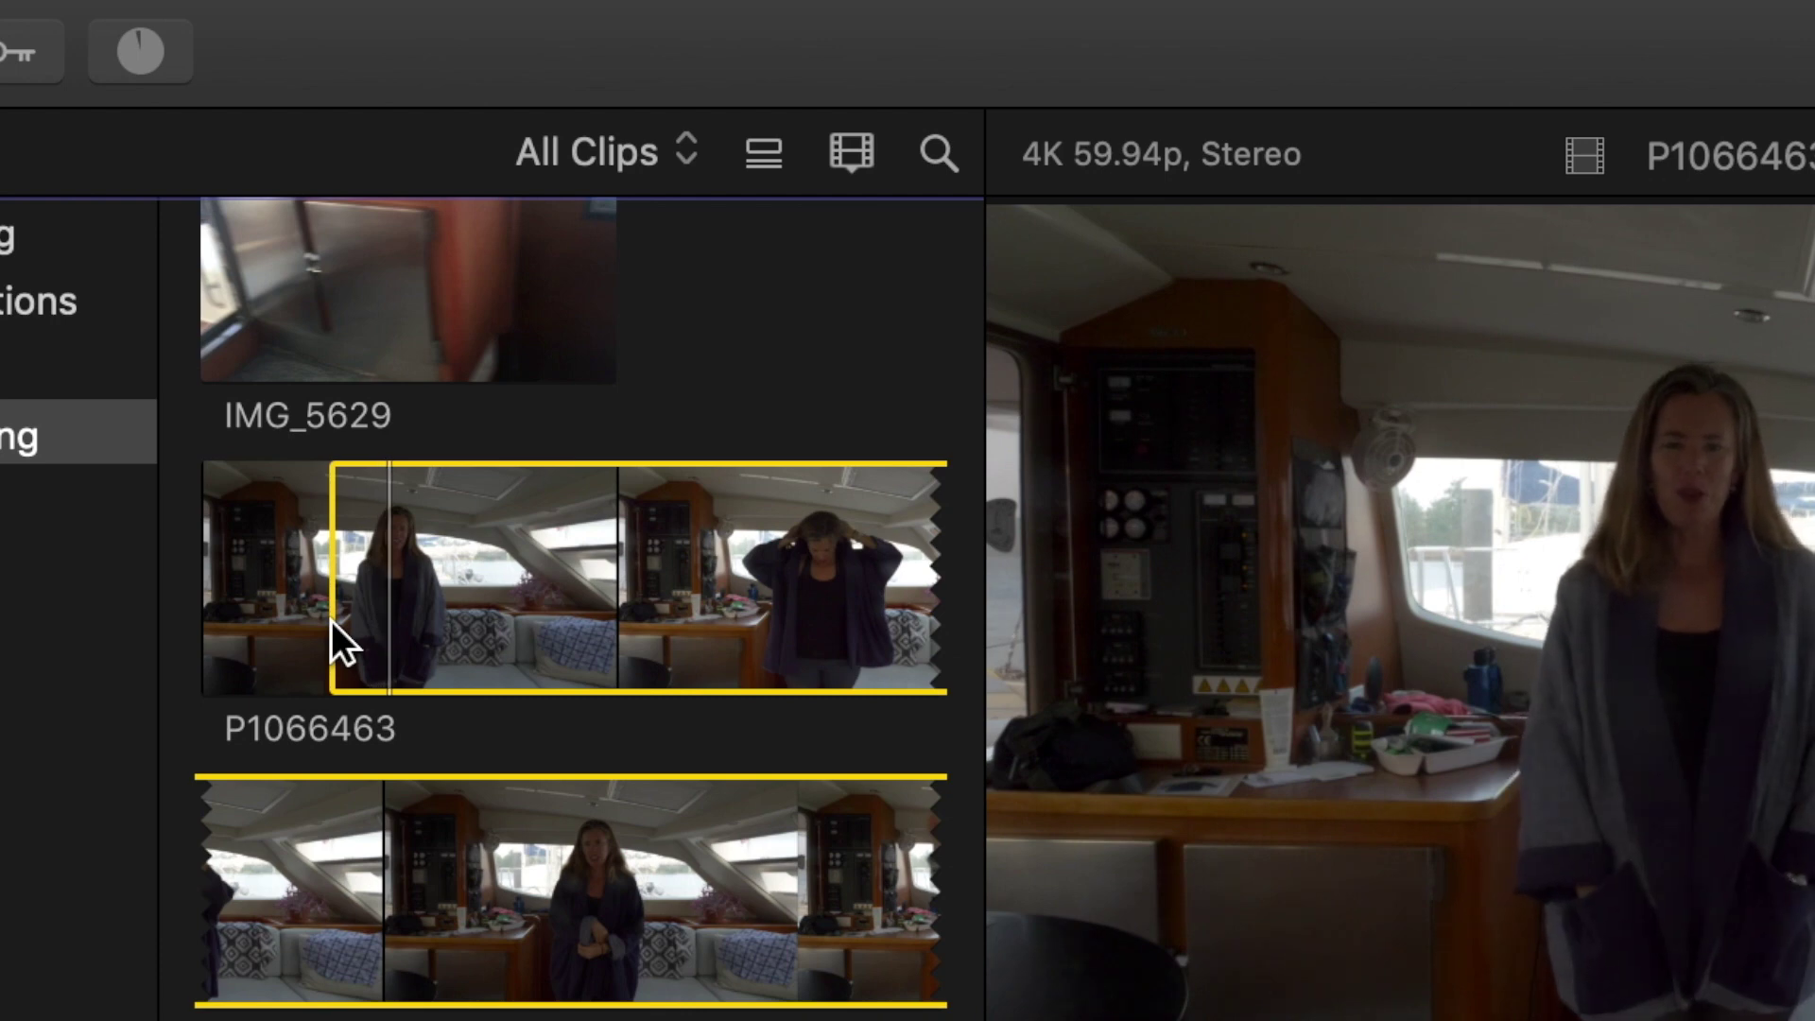
{"action": "key", "text": "o"}
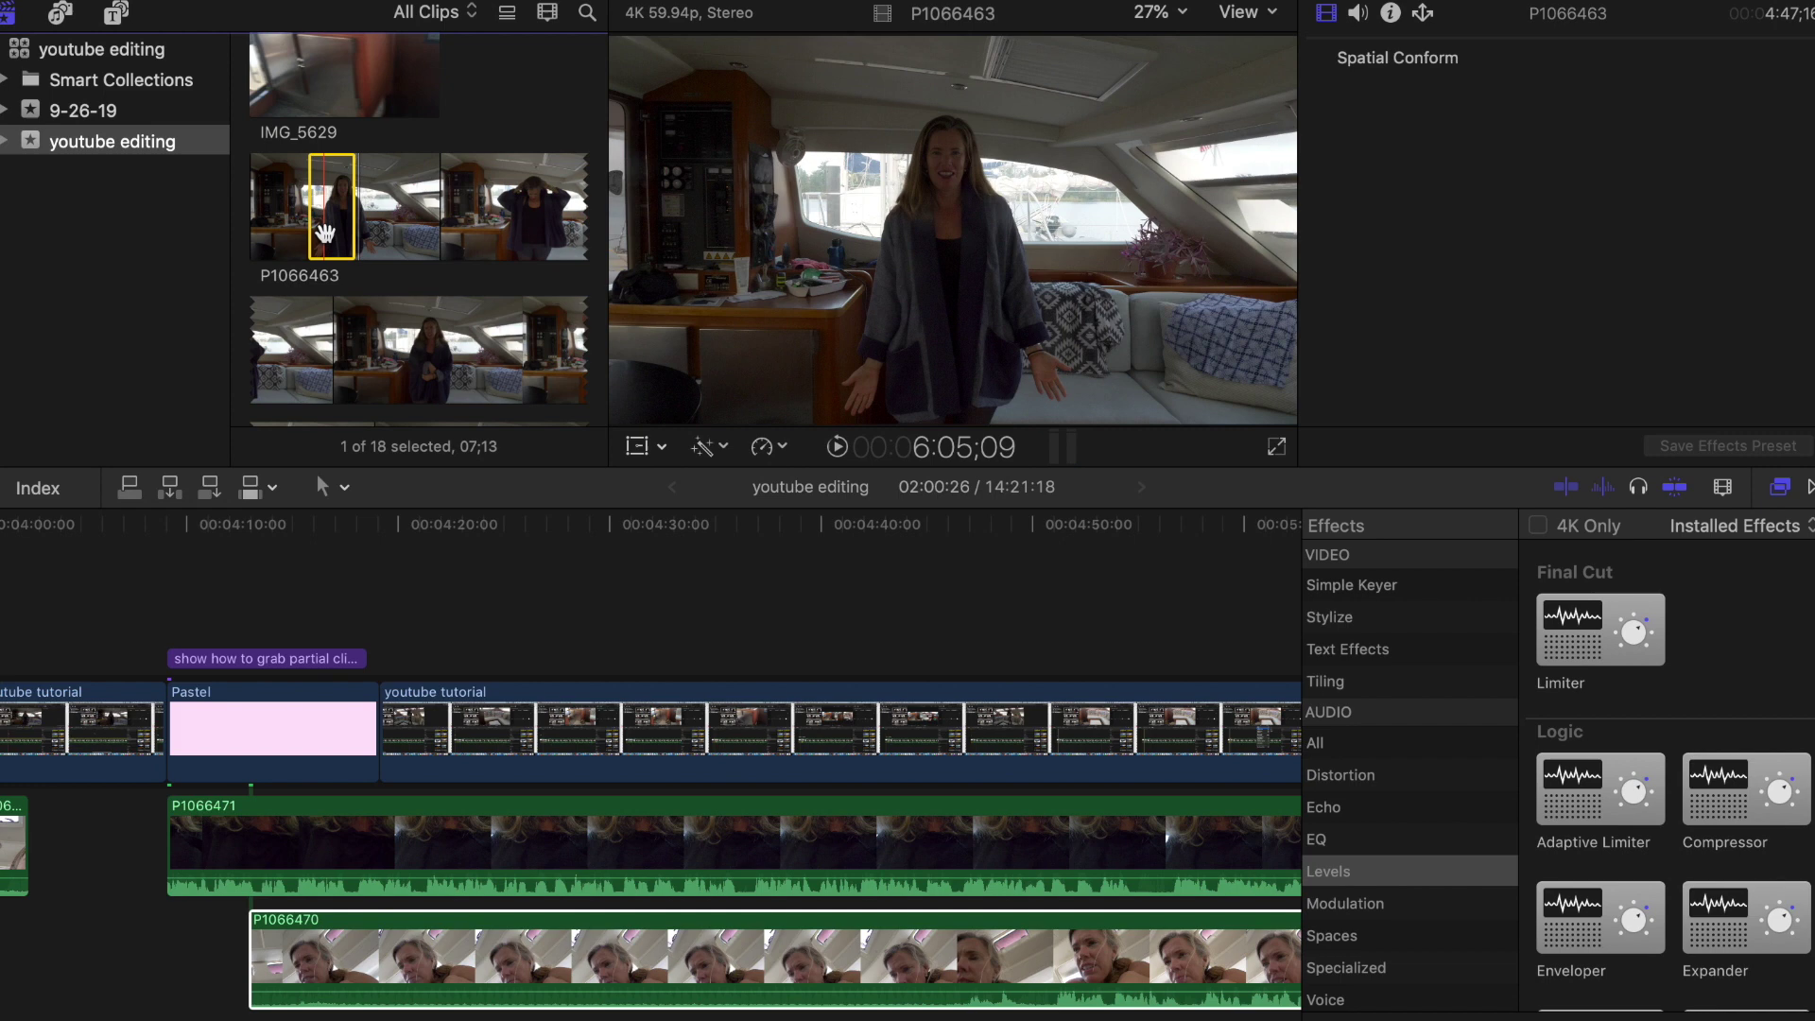
{"action": "key", "text": "space"}
{"action": "left_click_drag", "start_coordinate": [326, 231], "coordinate": [175, 743]}
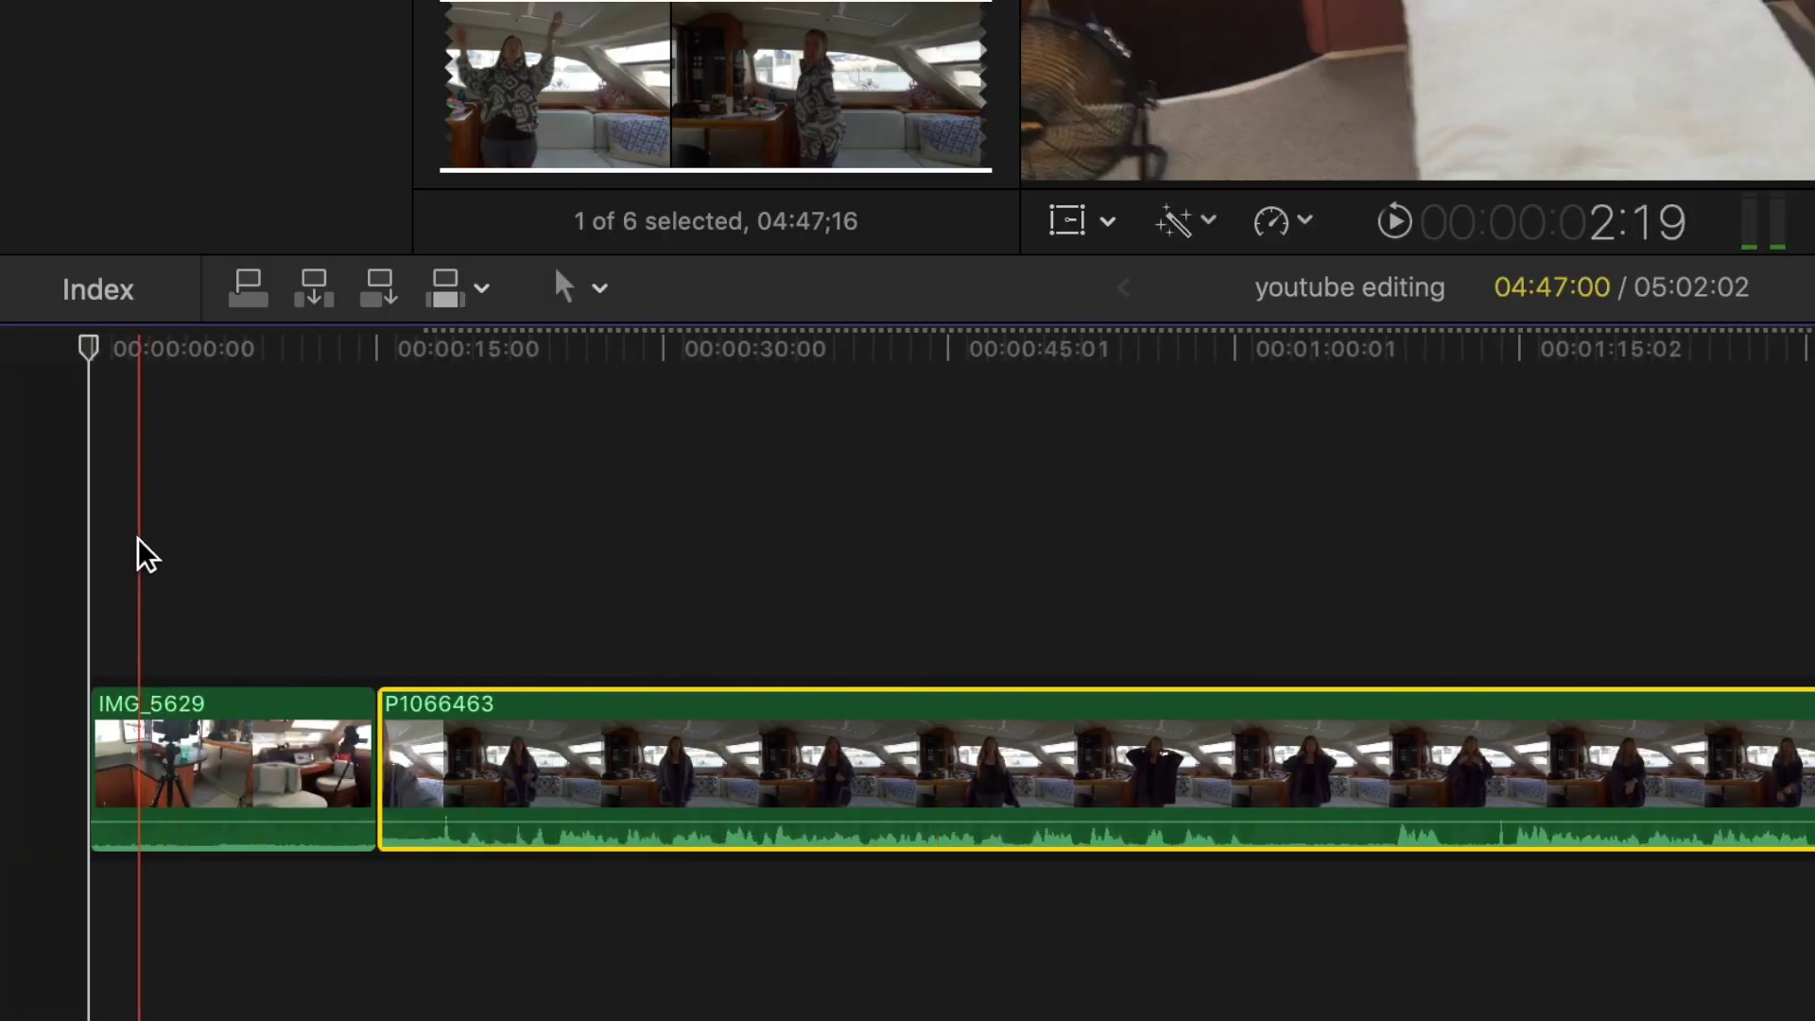
Play the timeline from the start and blade IMG_5629 at the playhead.
{"action": "key", "text": "s"}
{"action": "left_click", "coordinate": [118, 563]}
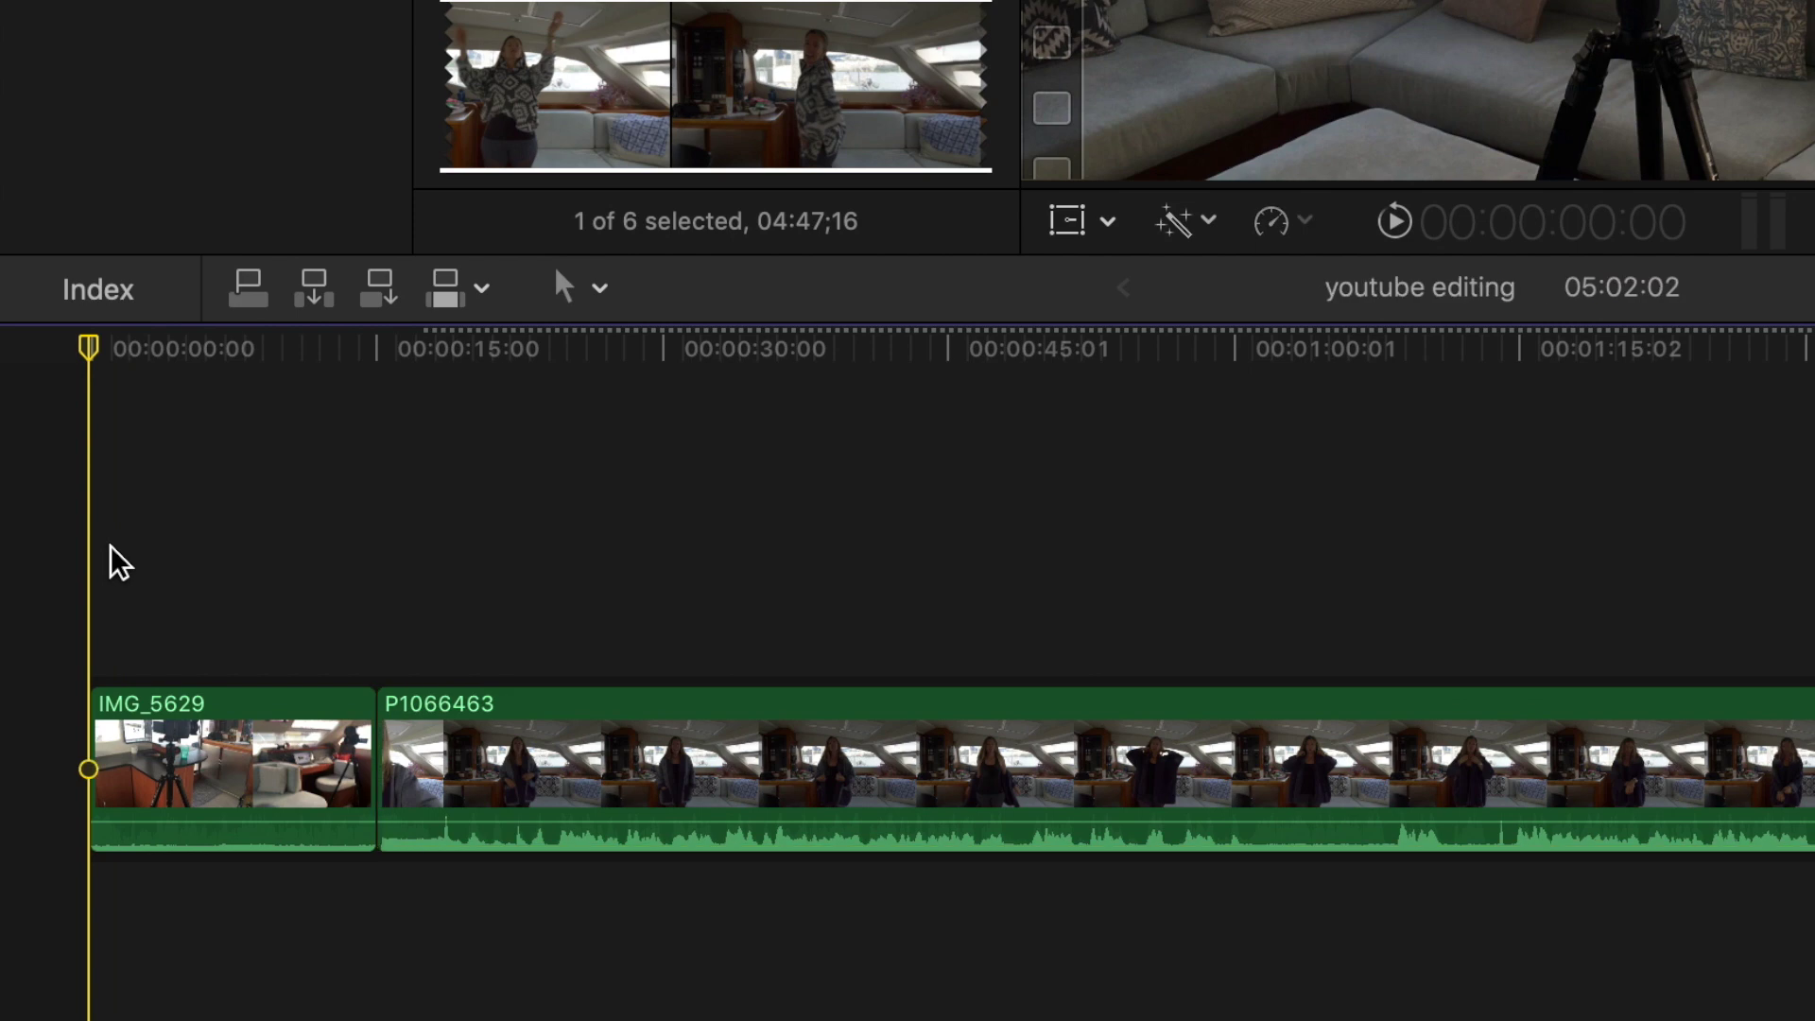
{"action": "key", "text": "space"}
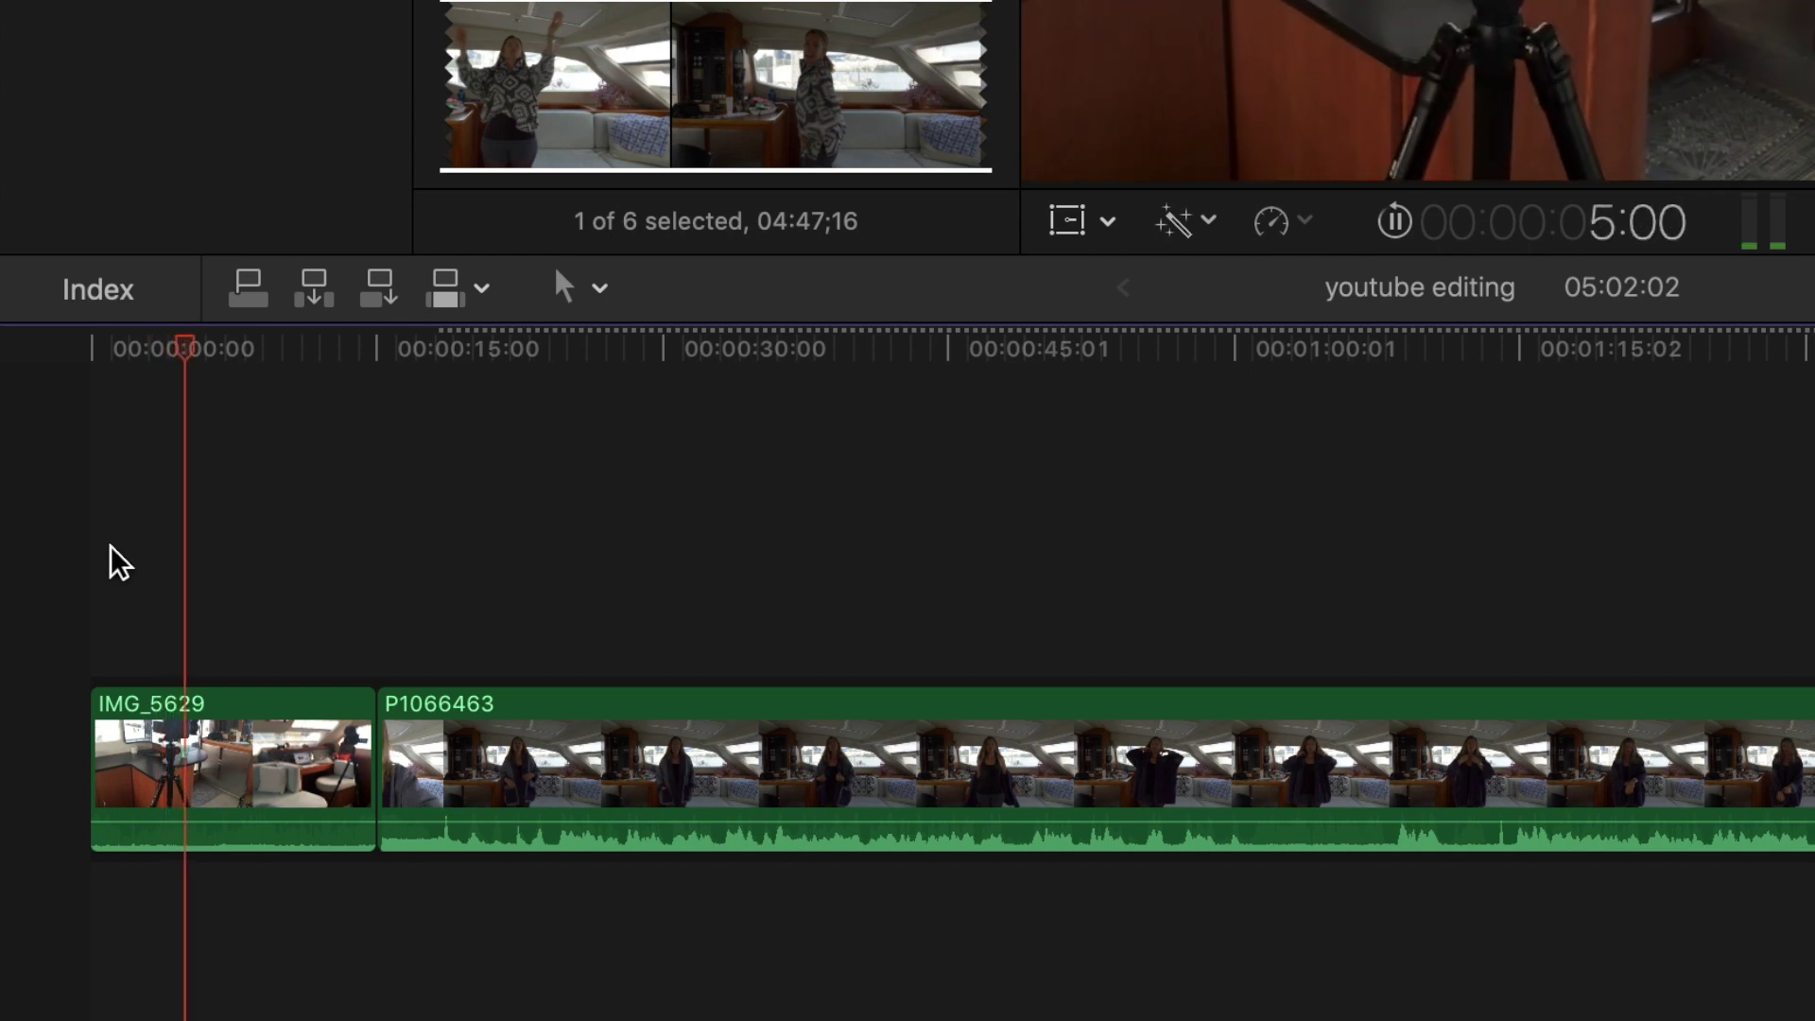
{"action": "key", "text": "space"}
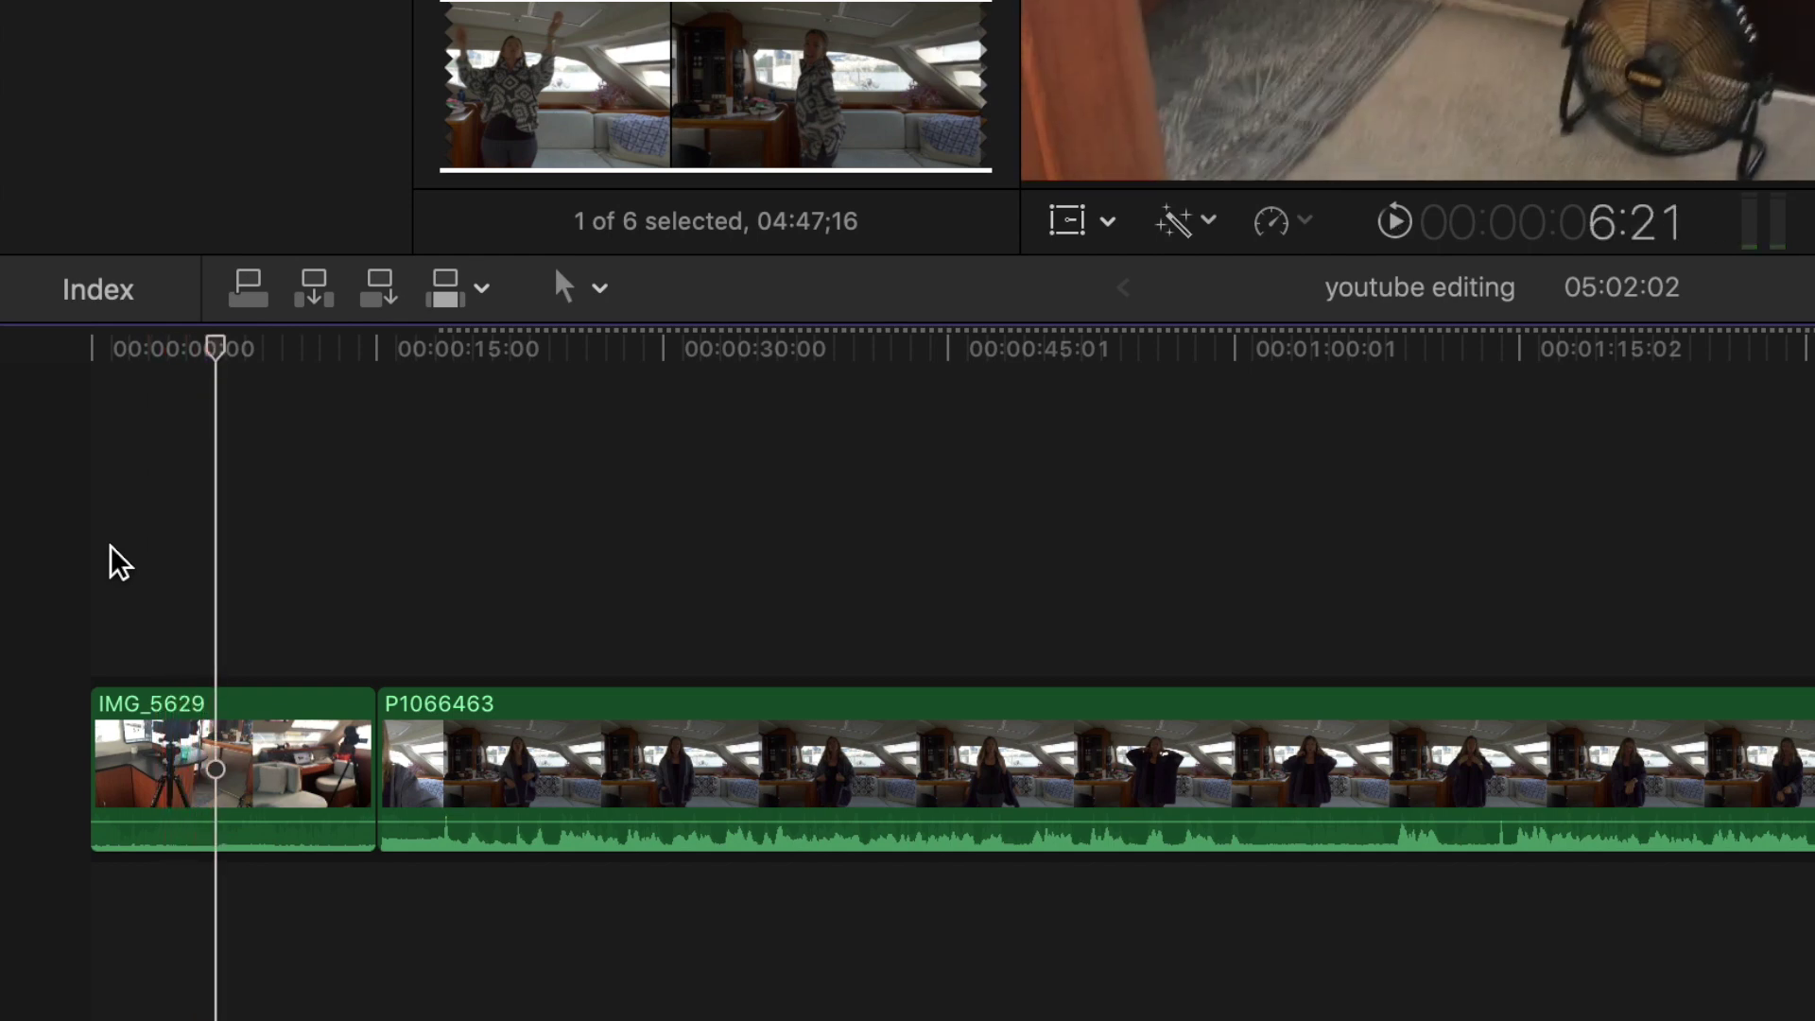
{"action": "key", "text": "b"}
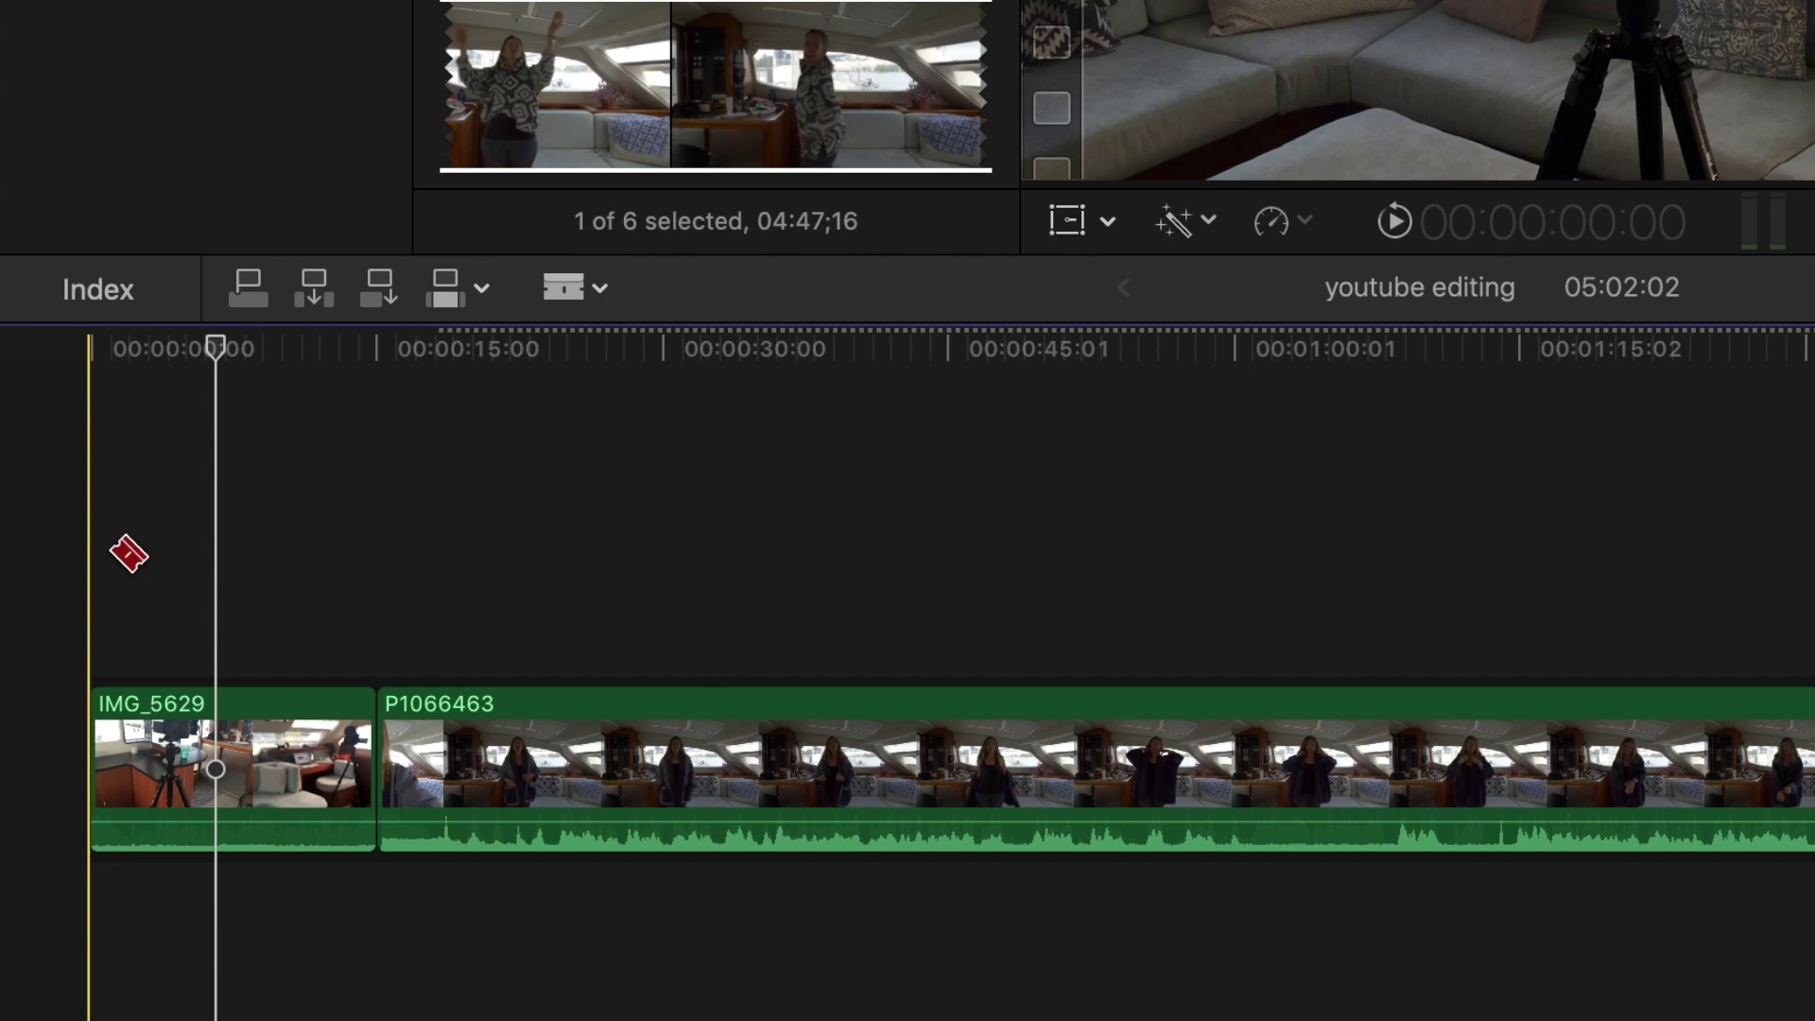
{"action": "left_click", "coordinate": [221, 776]}
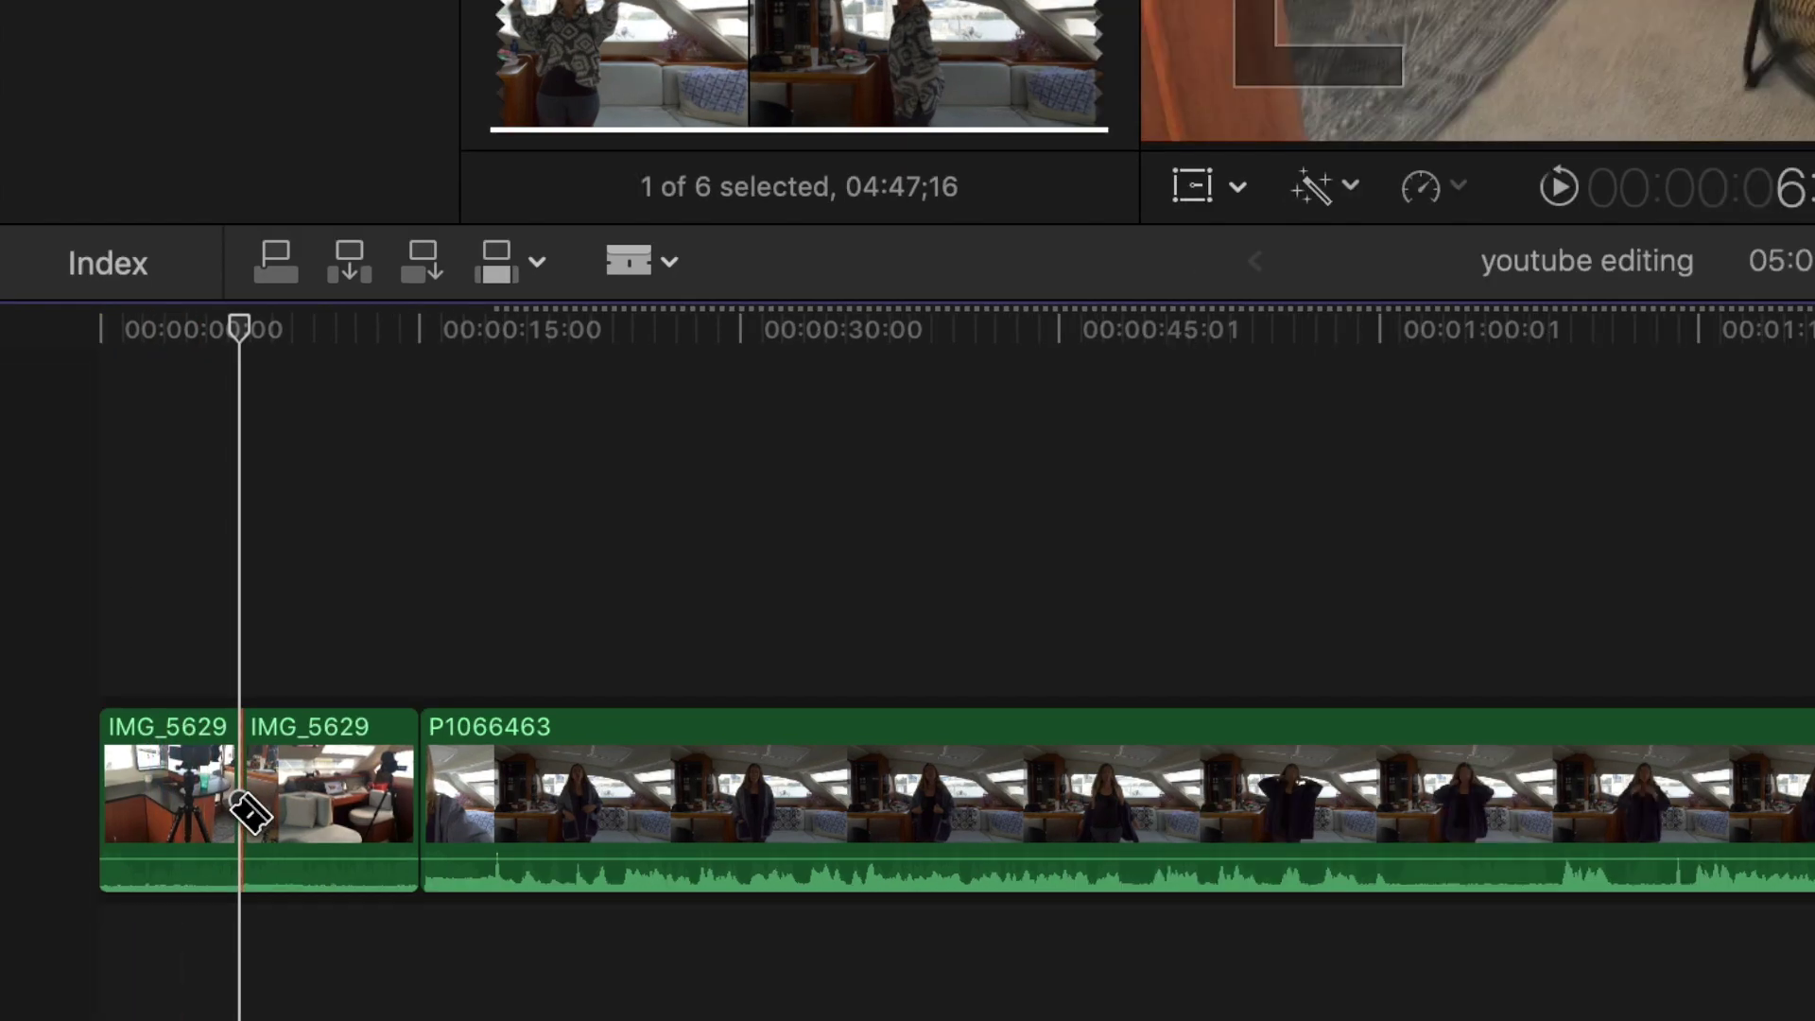
Ripple-trim the edit between the two IMG_5629 pieces to the right.
{"action": "key", "text": "a"}
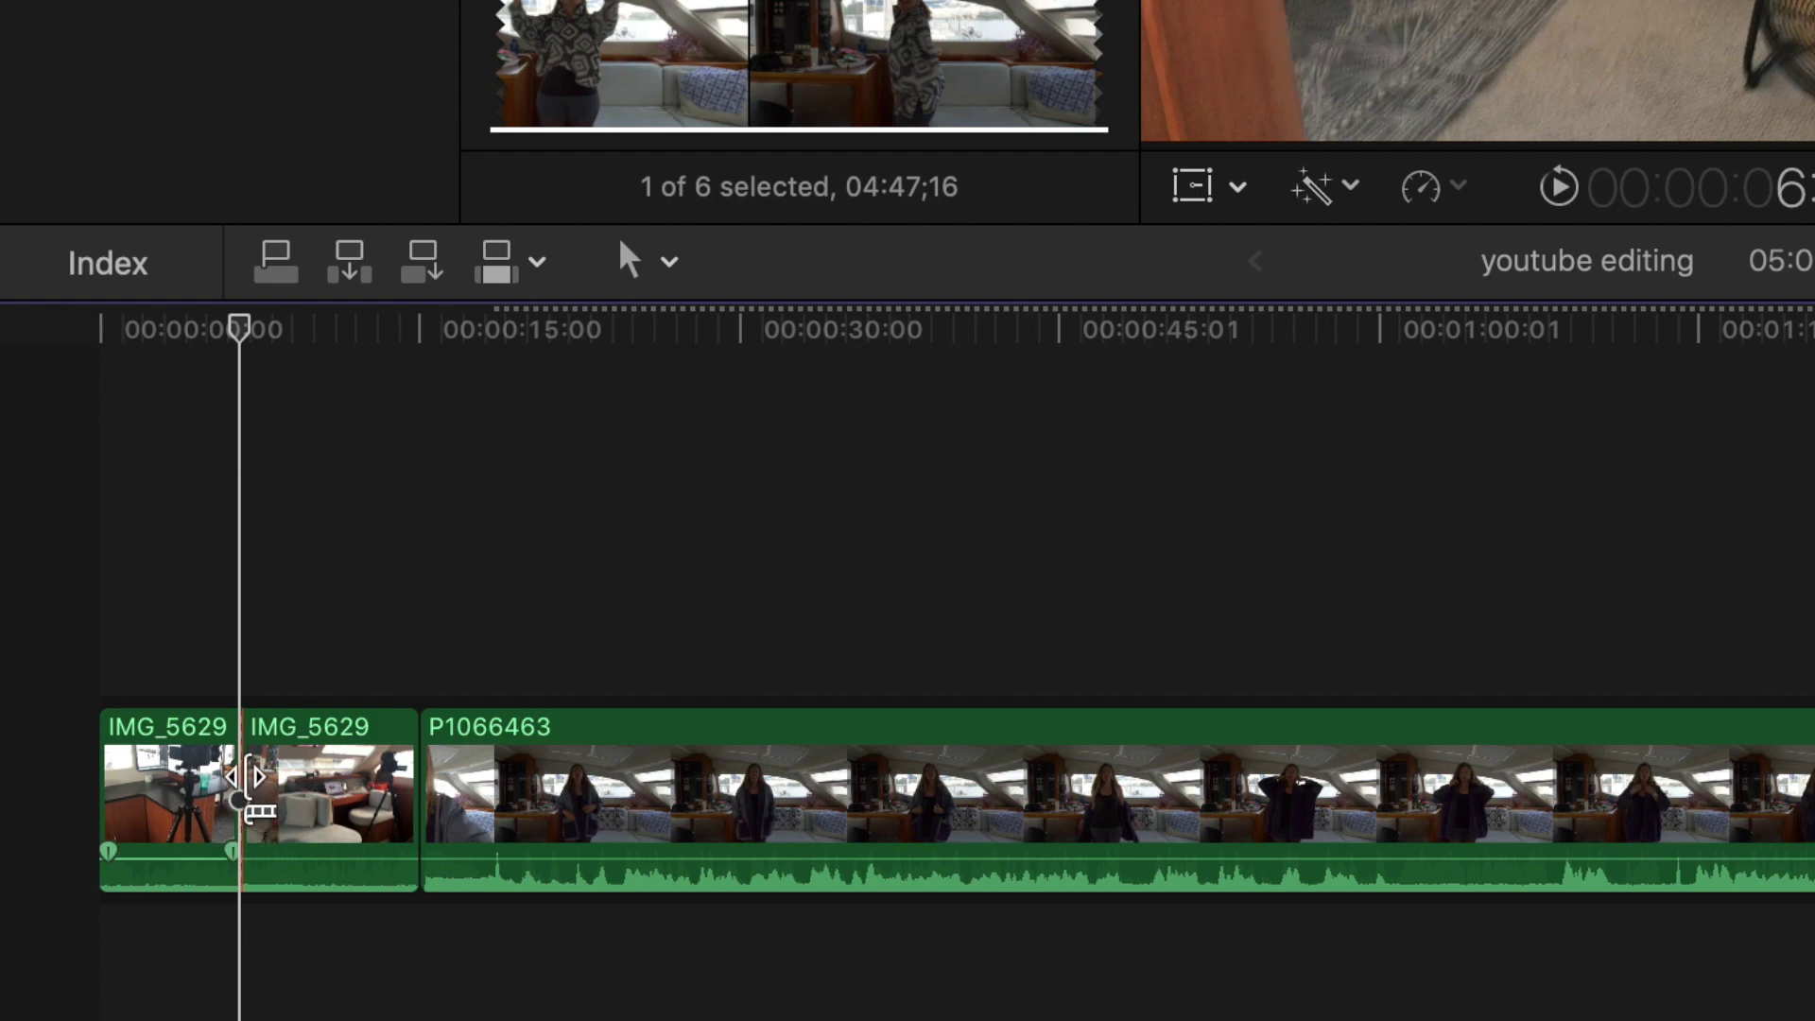
{"action": "left_click", "coordinate": [248, 778]}
{"action": "left_click_drag", "start_coordinate": [250, 777], "coordinate": [288, 777]}
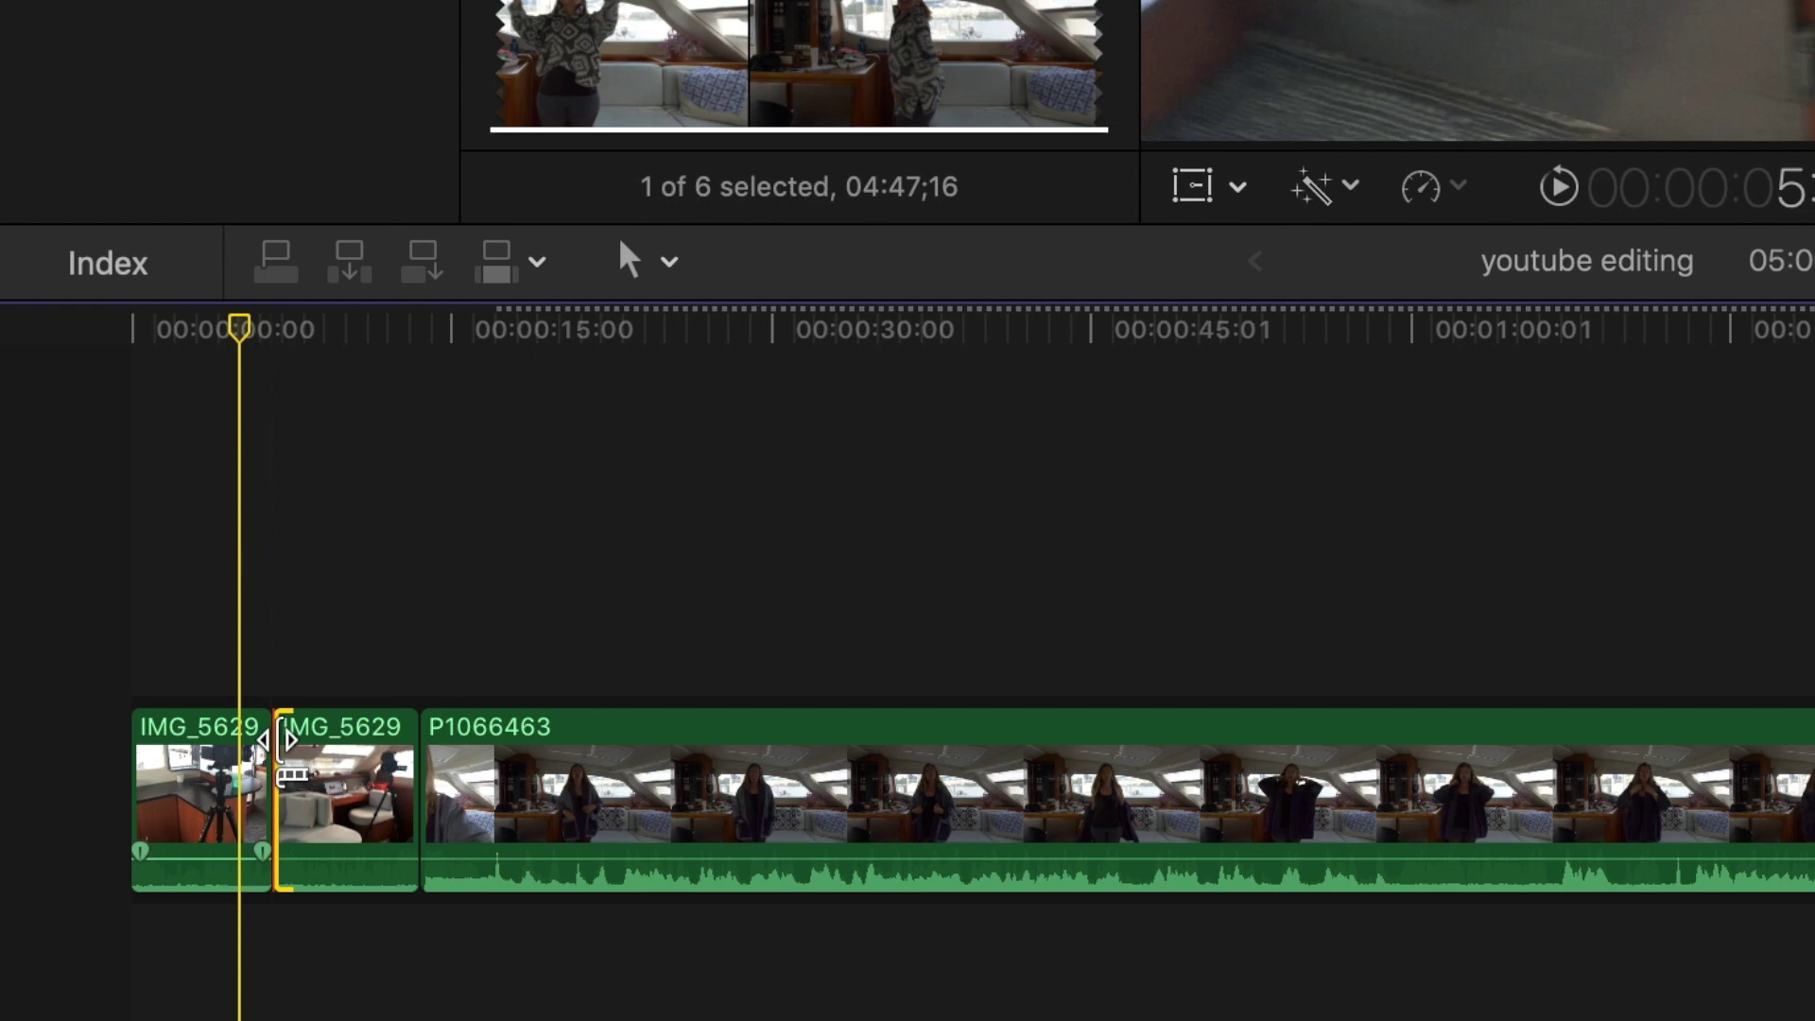
{"action": "left_click_drag", "start_coordinate": [275, 742], "coordinate": [308, 742]}
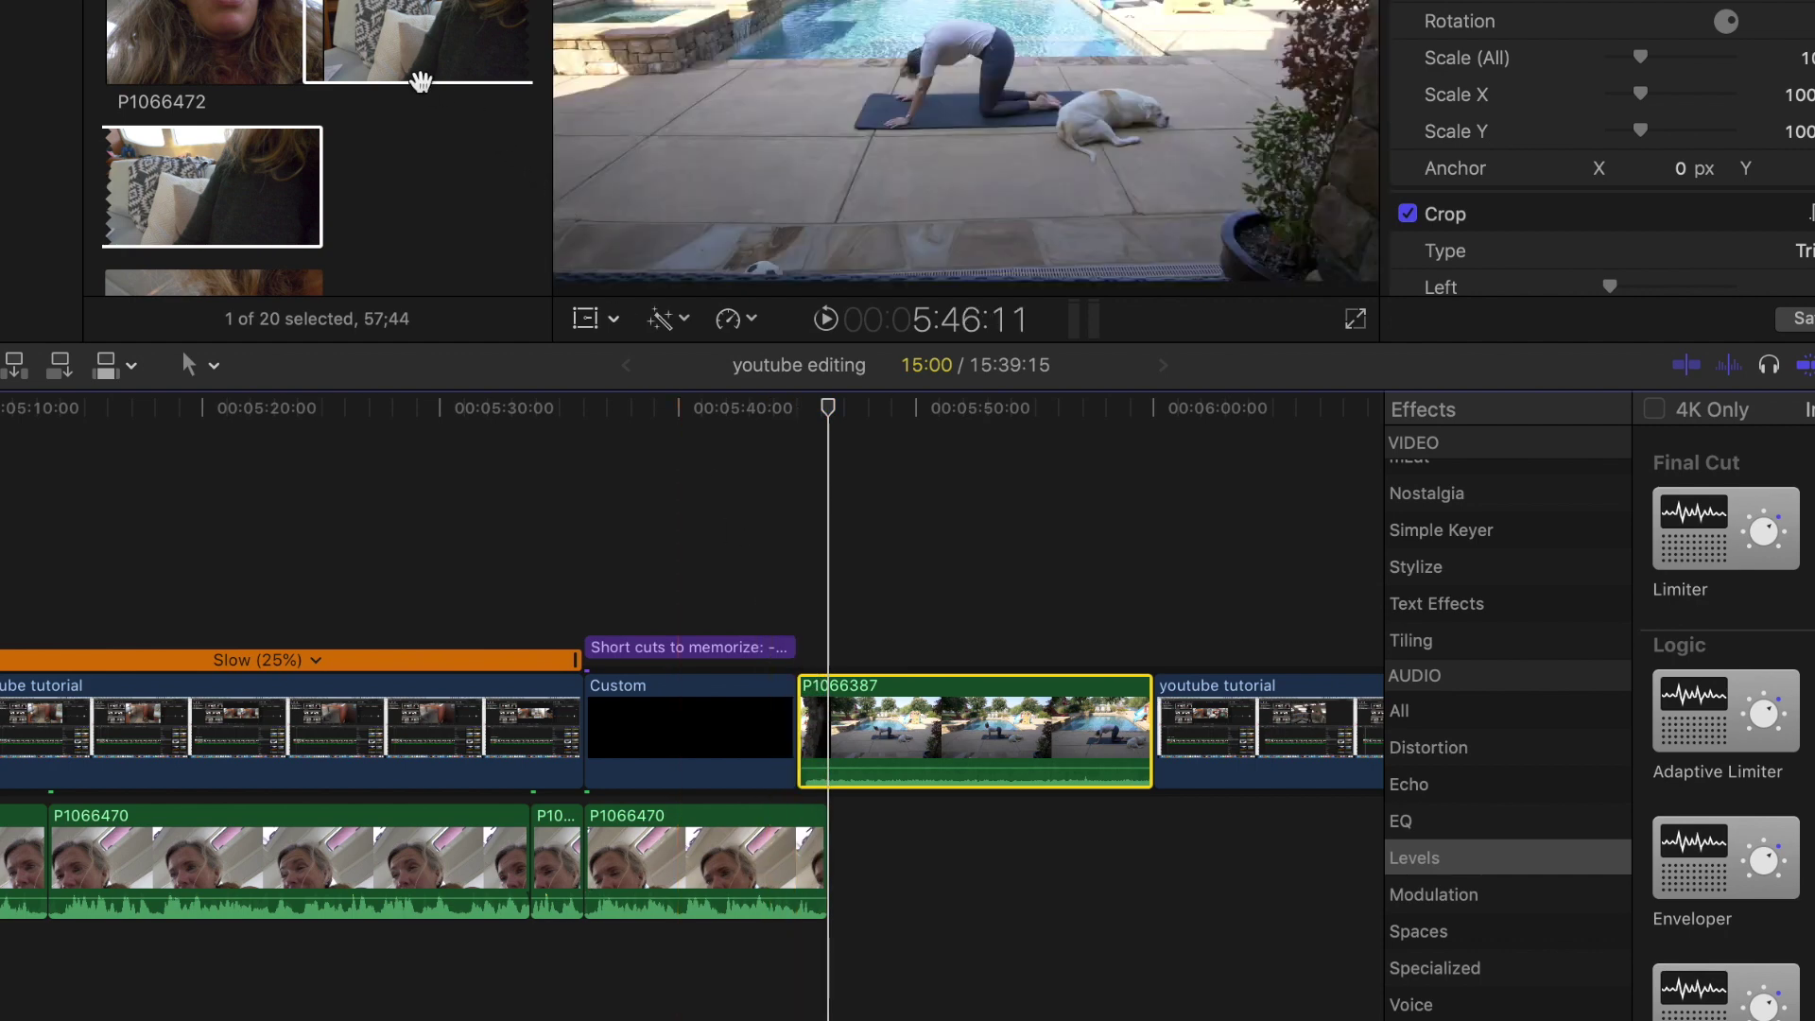
Drop P1066472 below P1066387 in the timeline and raise P1066387's volume to 7.0 dB.
{"action": "left_click", "coordinate": [421, 83]}
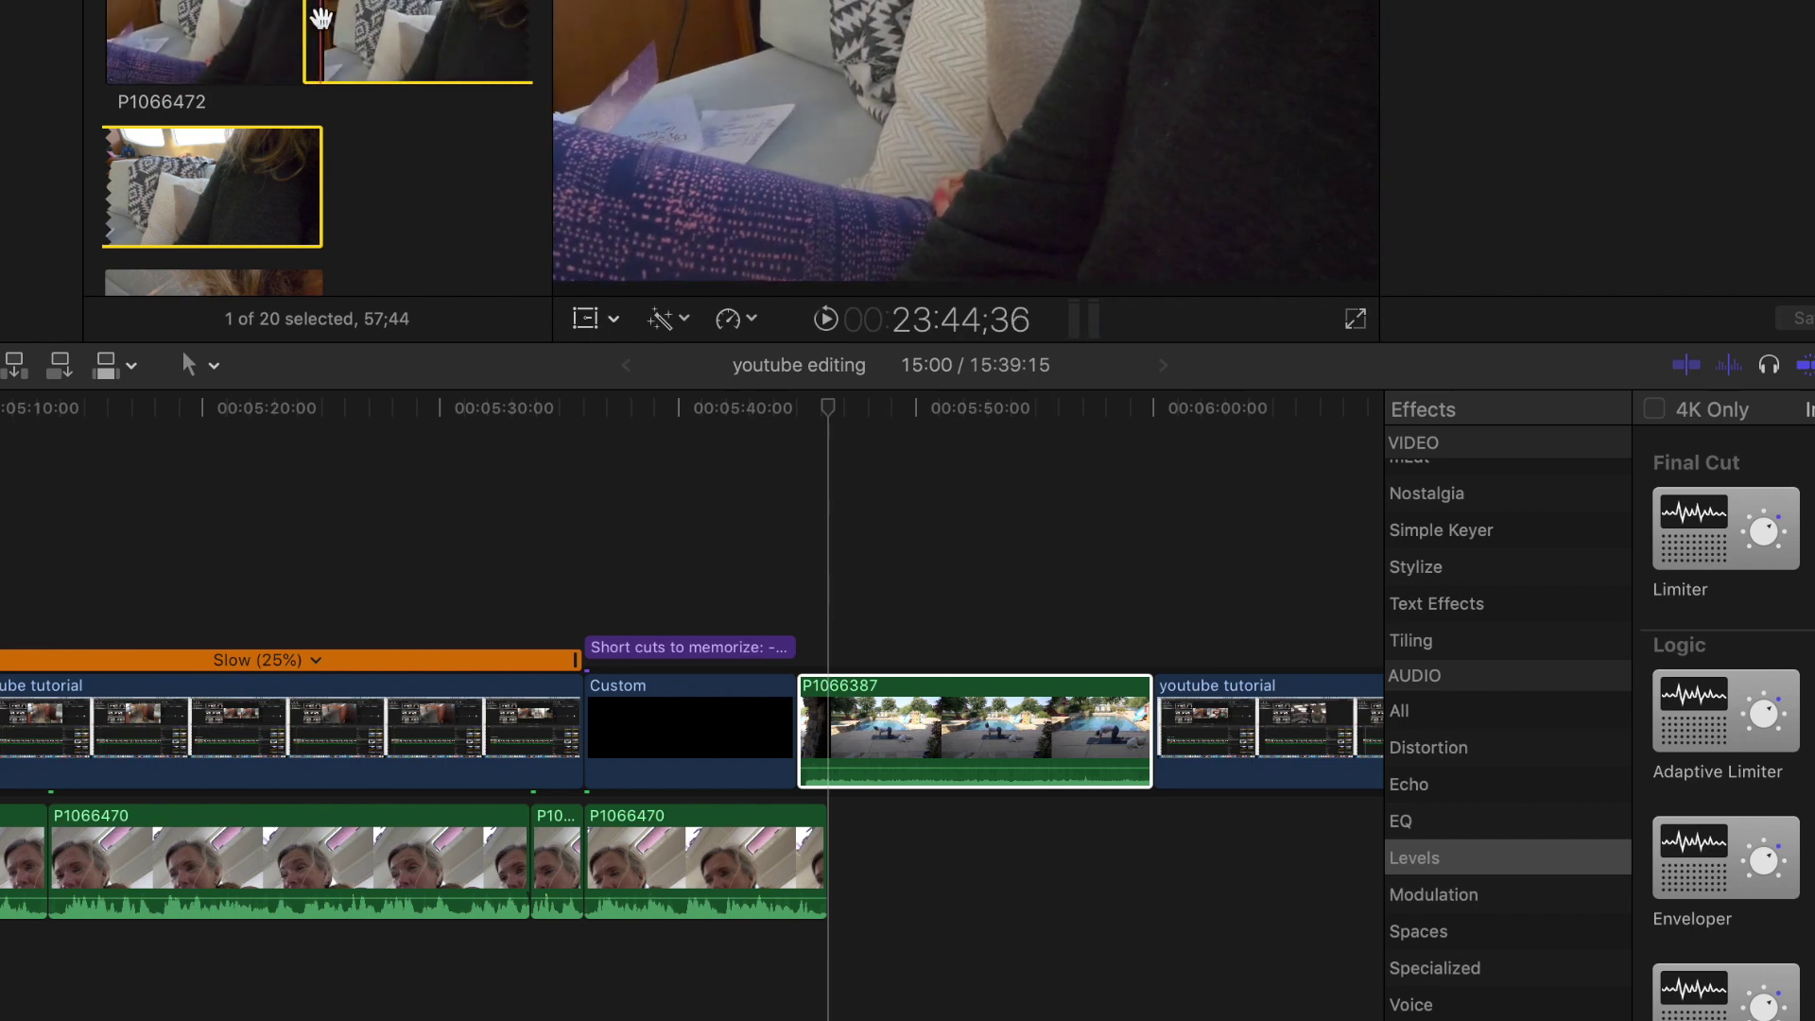
{"action": "left_click_drag", "start_coordinate": [321, 17], "coordinate": [846, 862]}
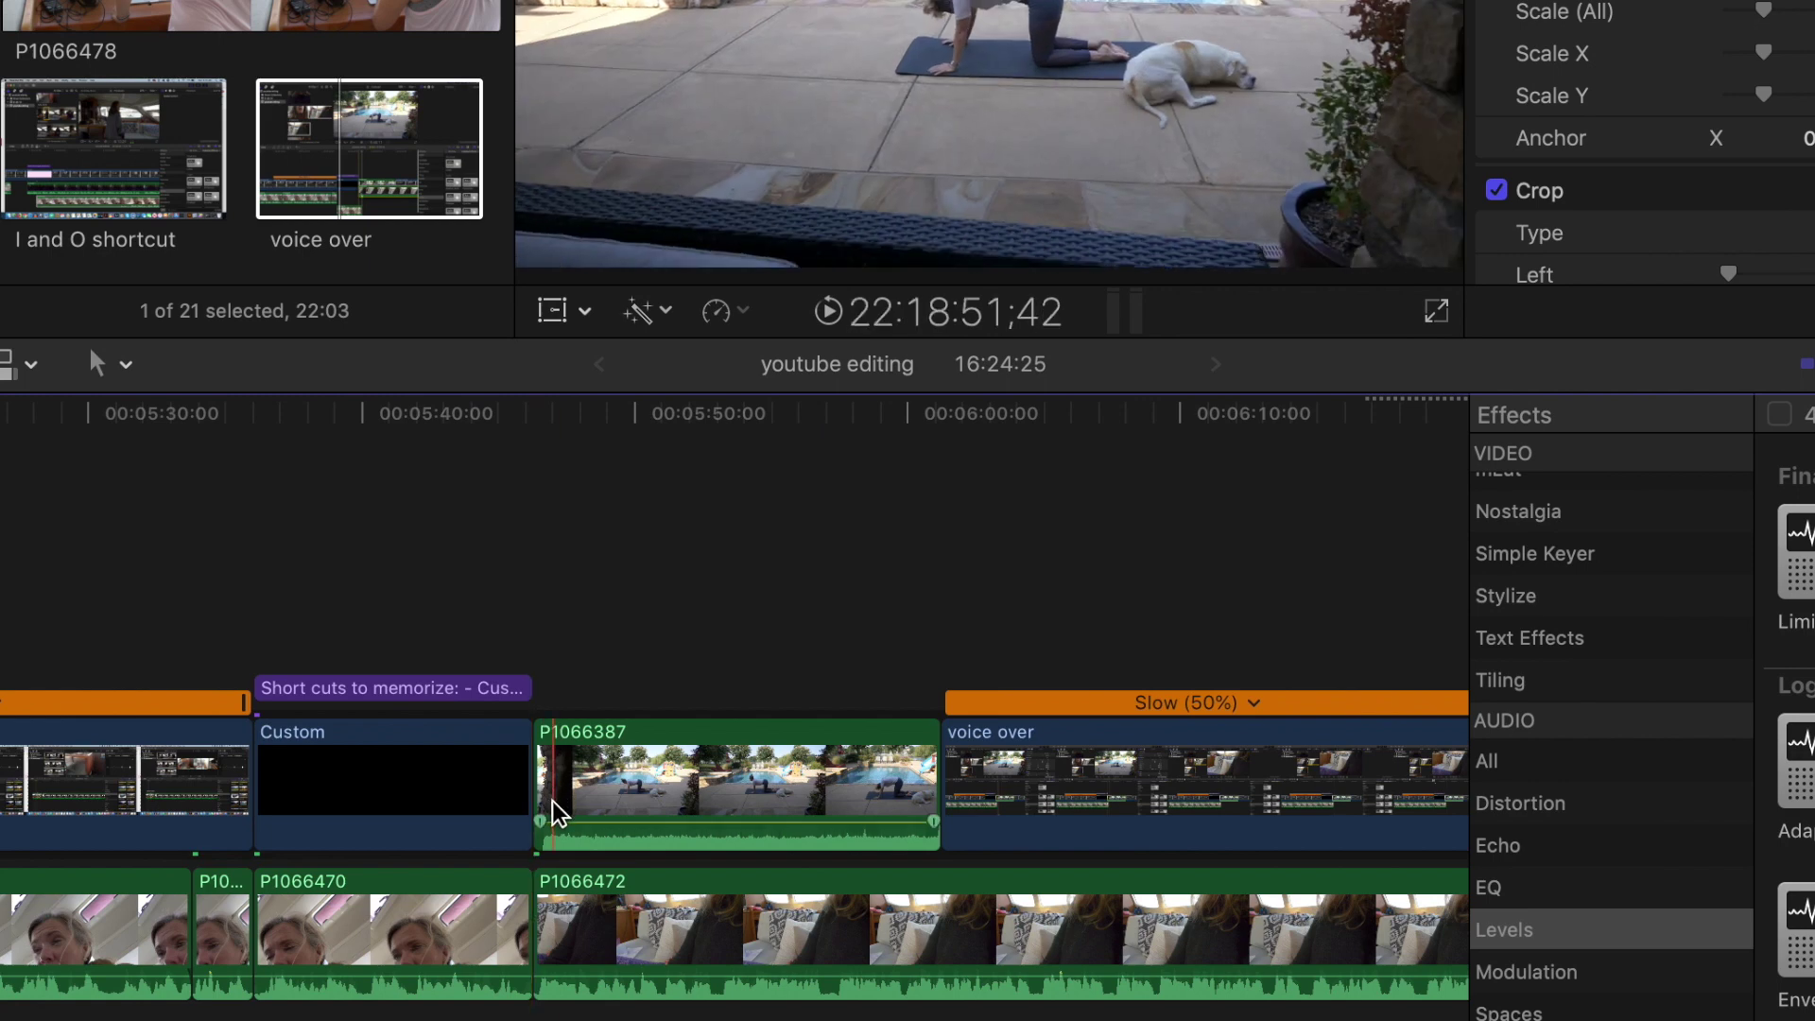
{"action": "left_click_drag", "start_coordinate": [558, 822], "coordinate": [562, 851]}
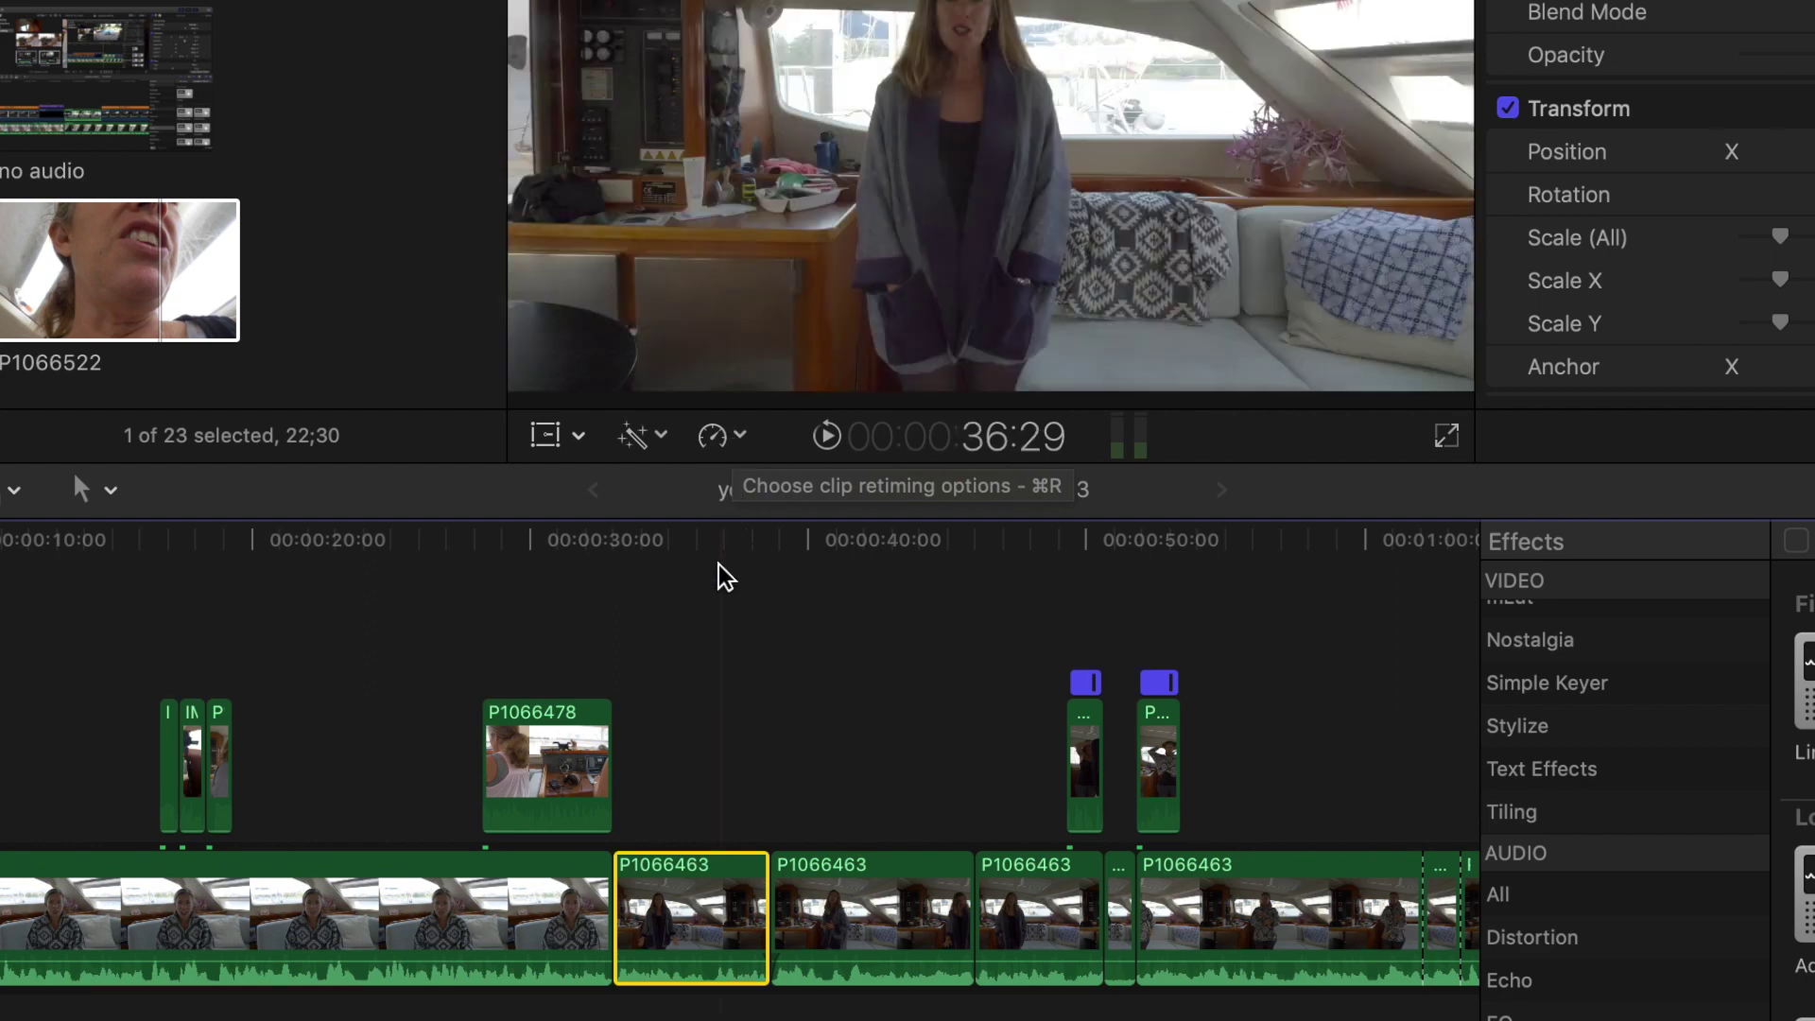
Retime the selected P1066463 clip at the playhead to Fast 8x.
{"action": "left_click", "coordinate": [691, 620]}
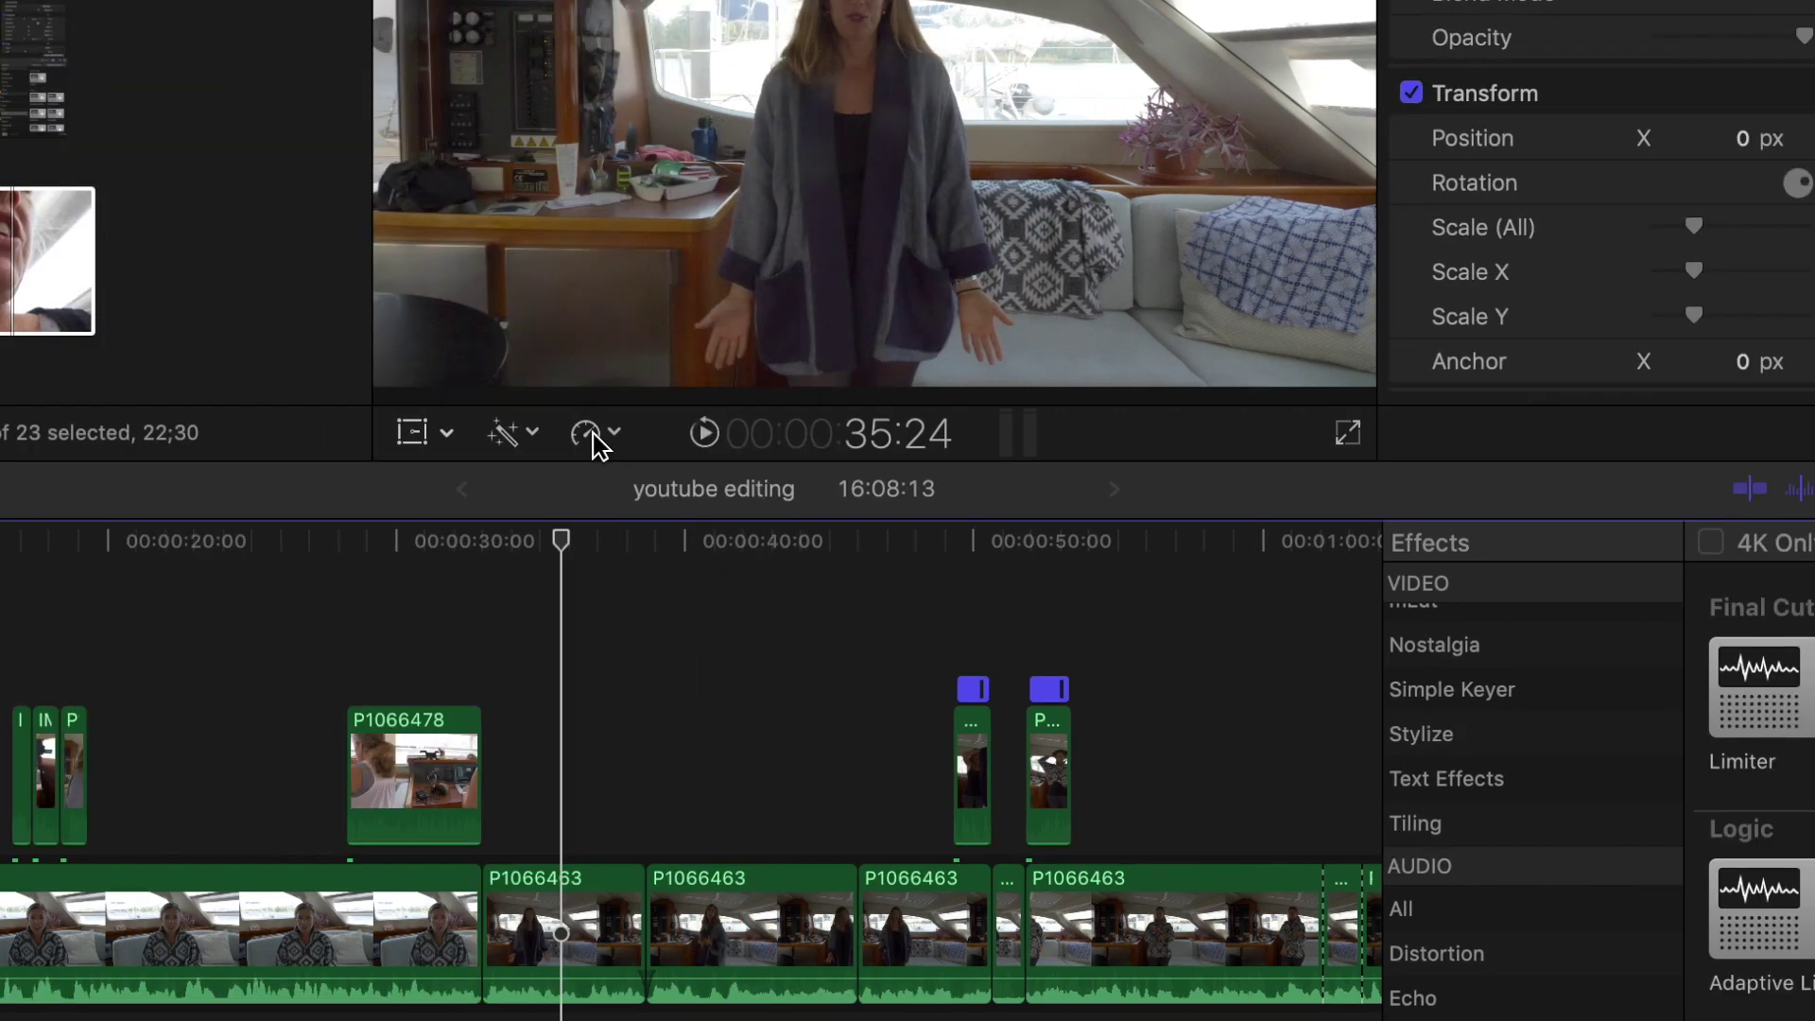
{"action": "left_click", "coordinate": [593, 434]}
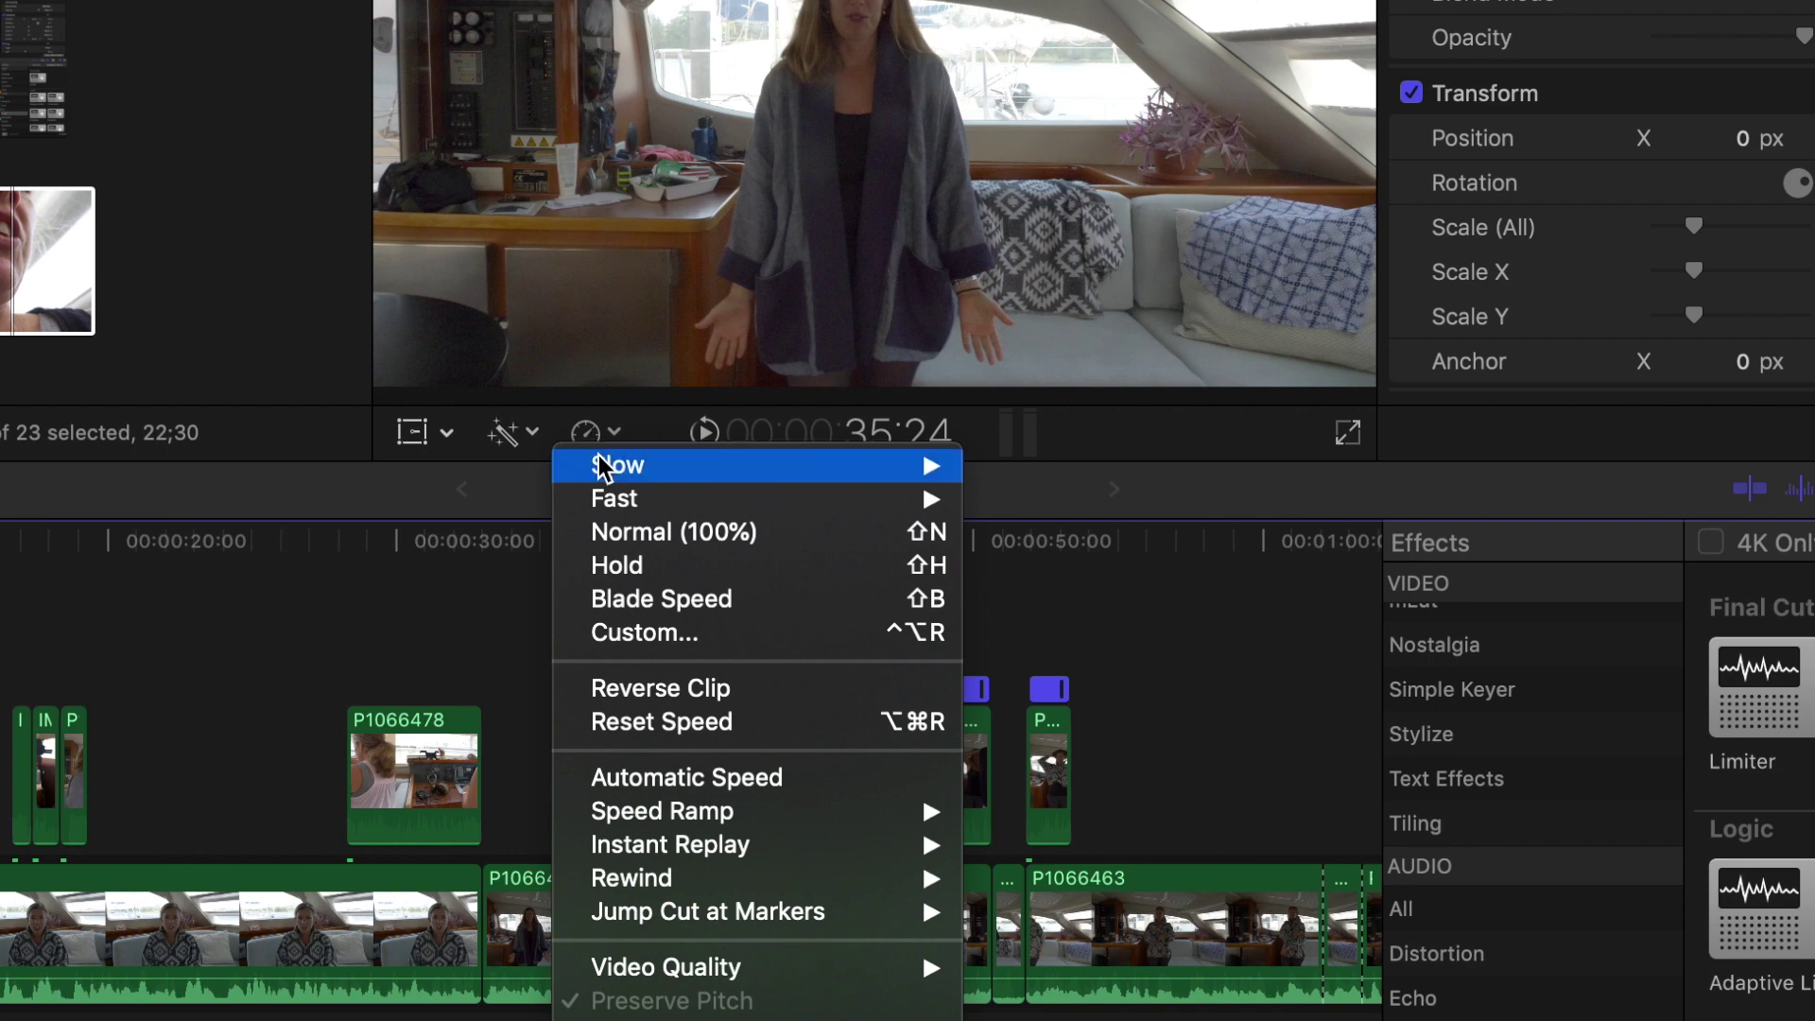
{"action": "mouse_move", "coordinate": [602, 468]}
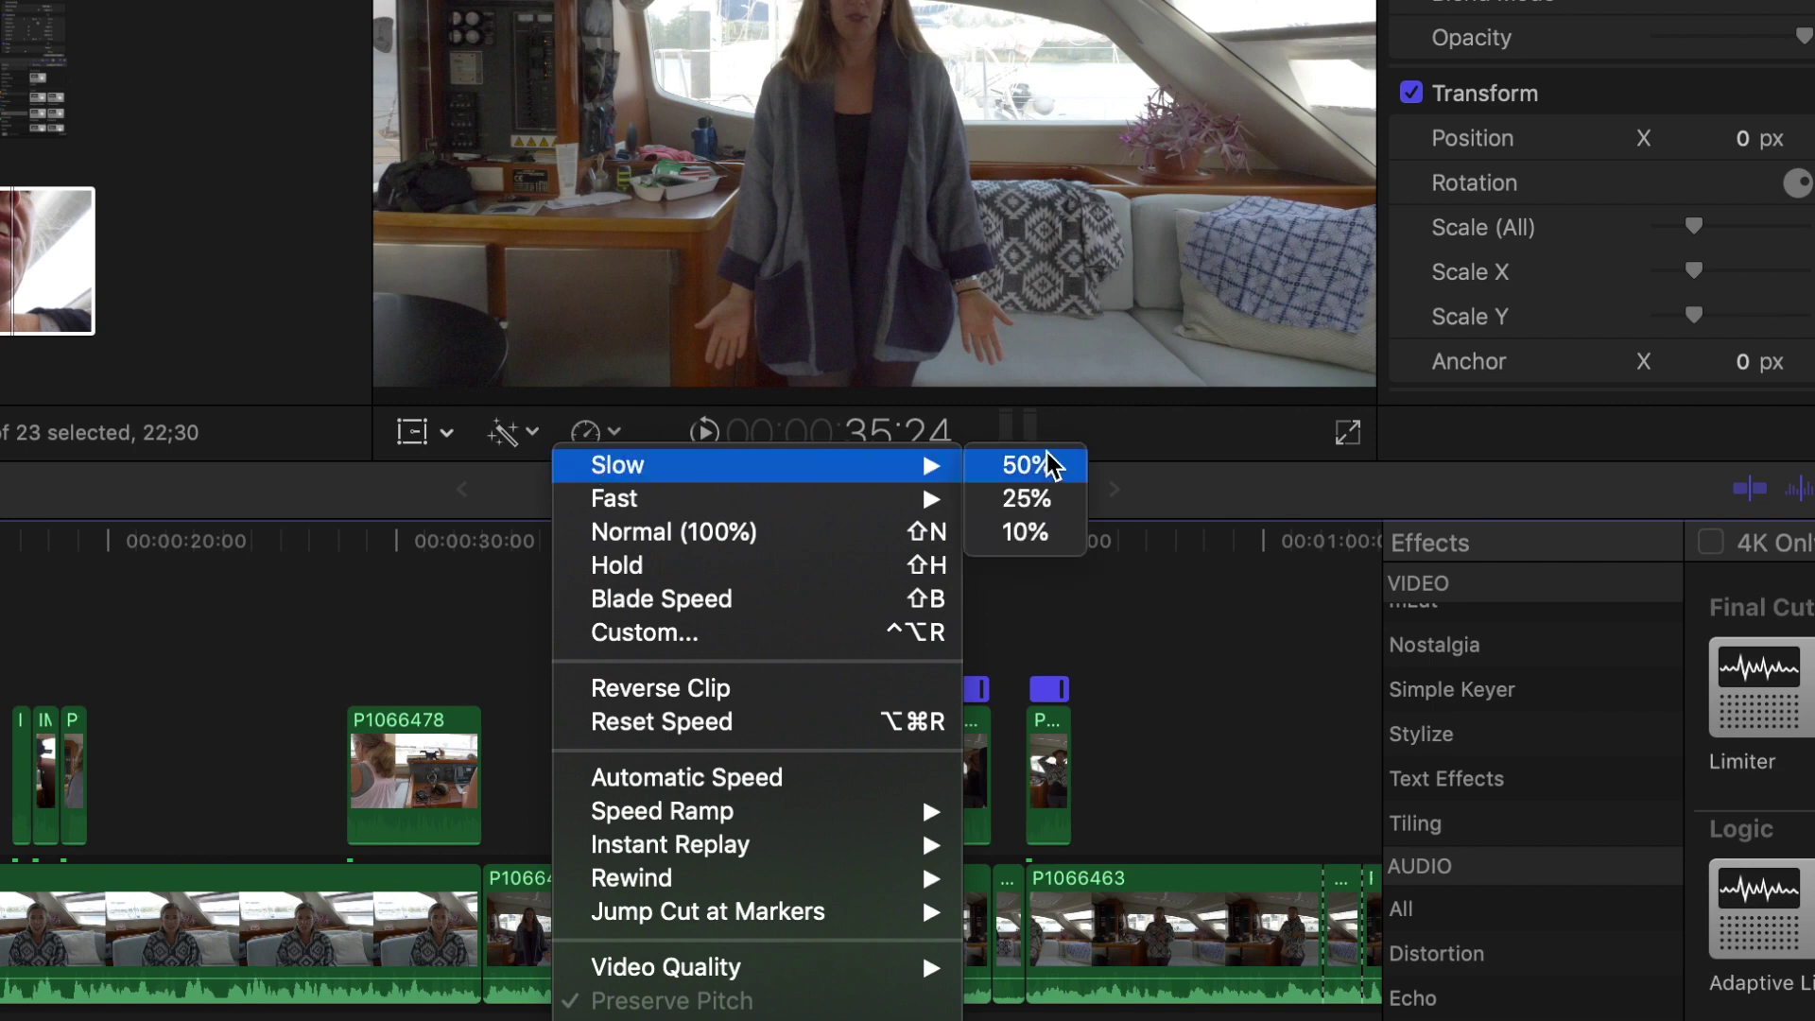
{"action": "mouse_move", "coordinate": [662, 499]}
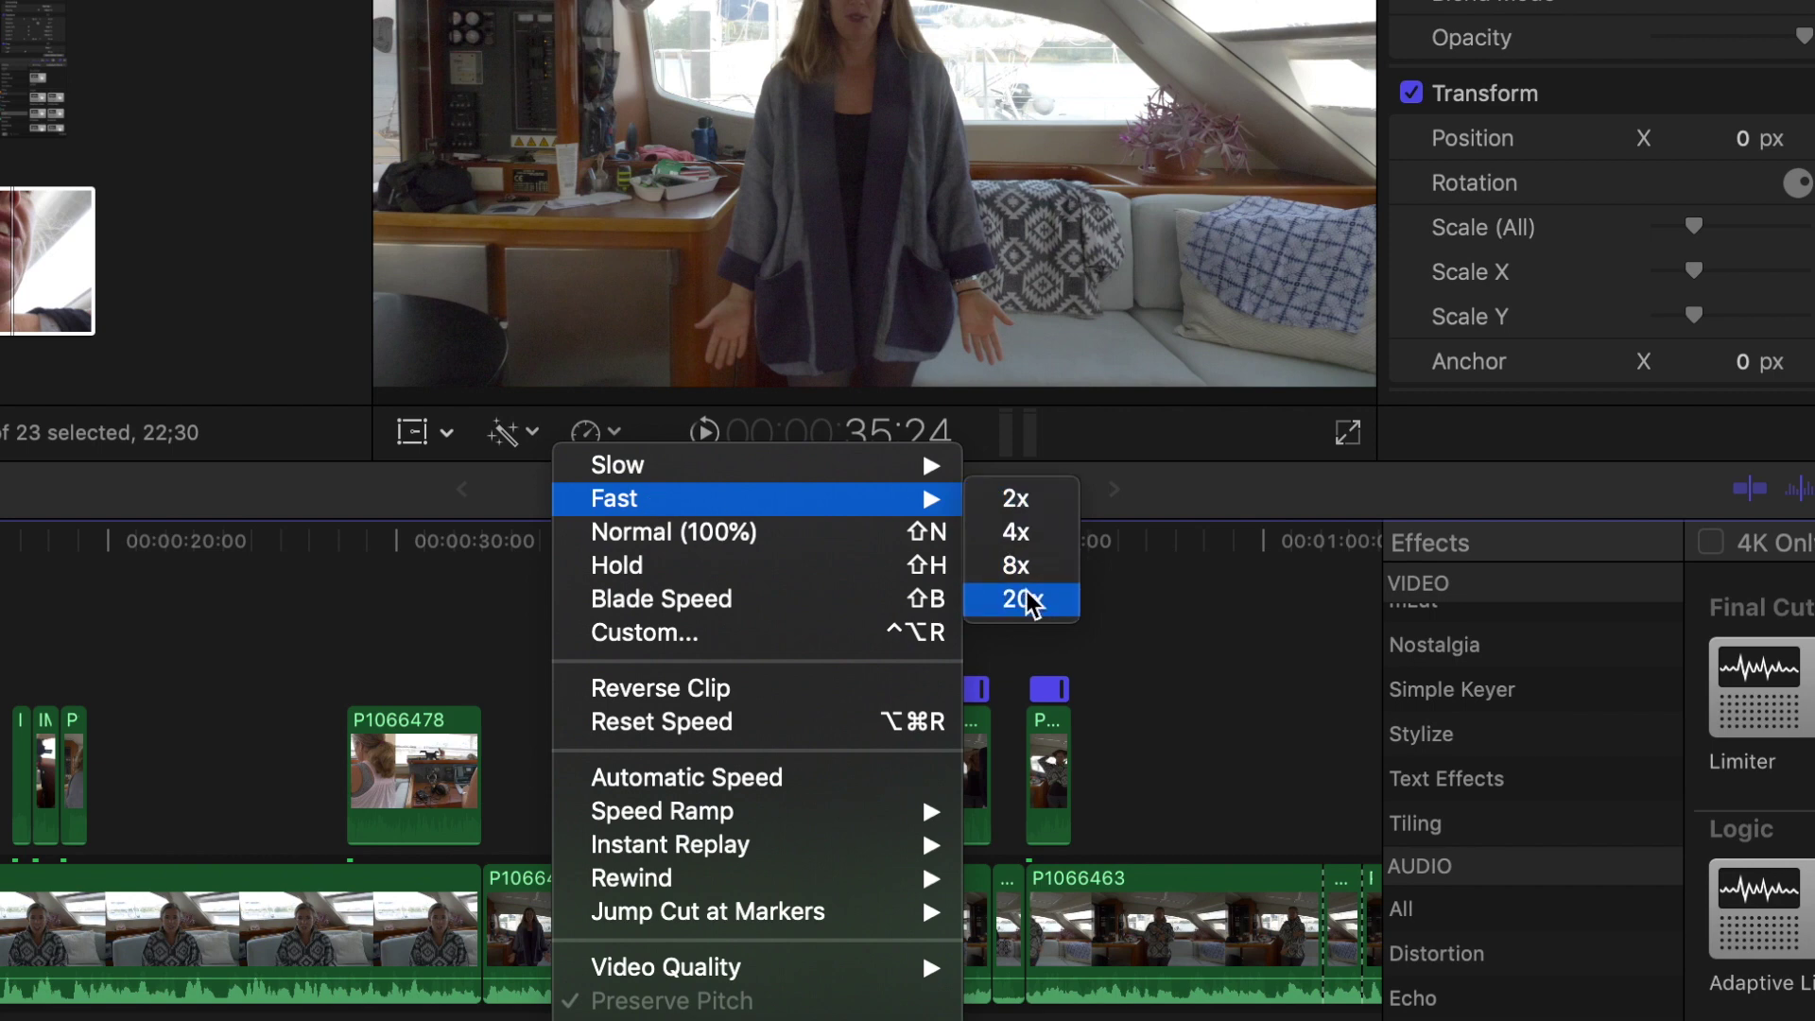
{"action": "left_click", "coordinate": [512, 644]}
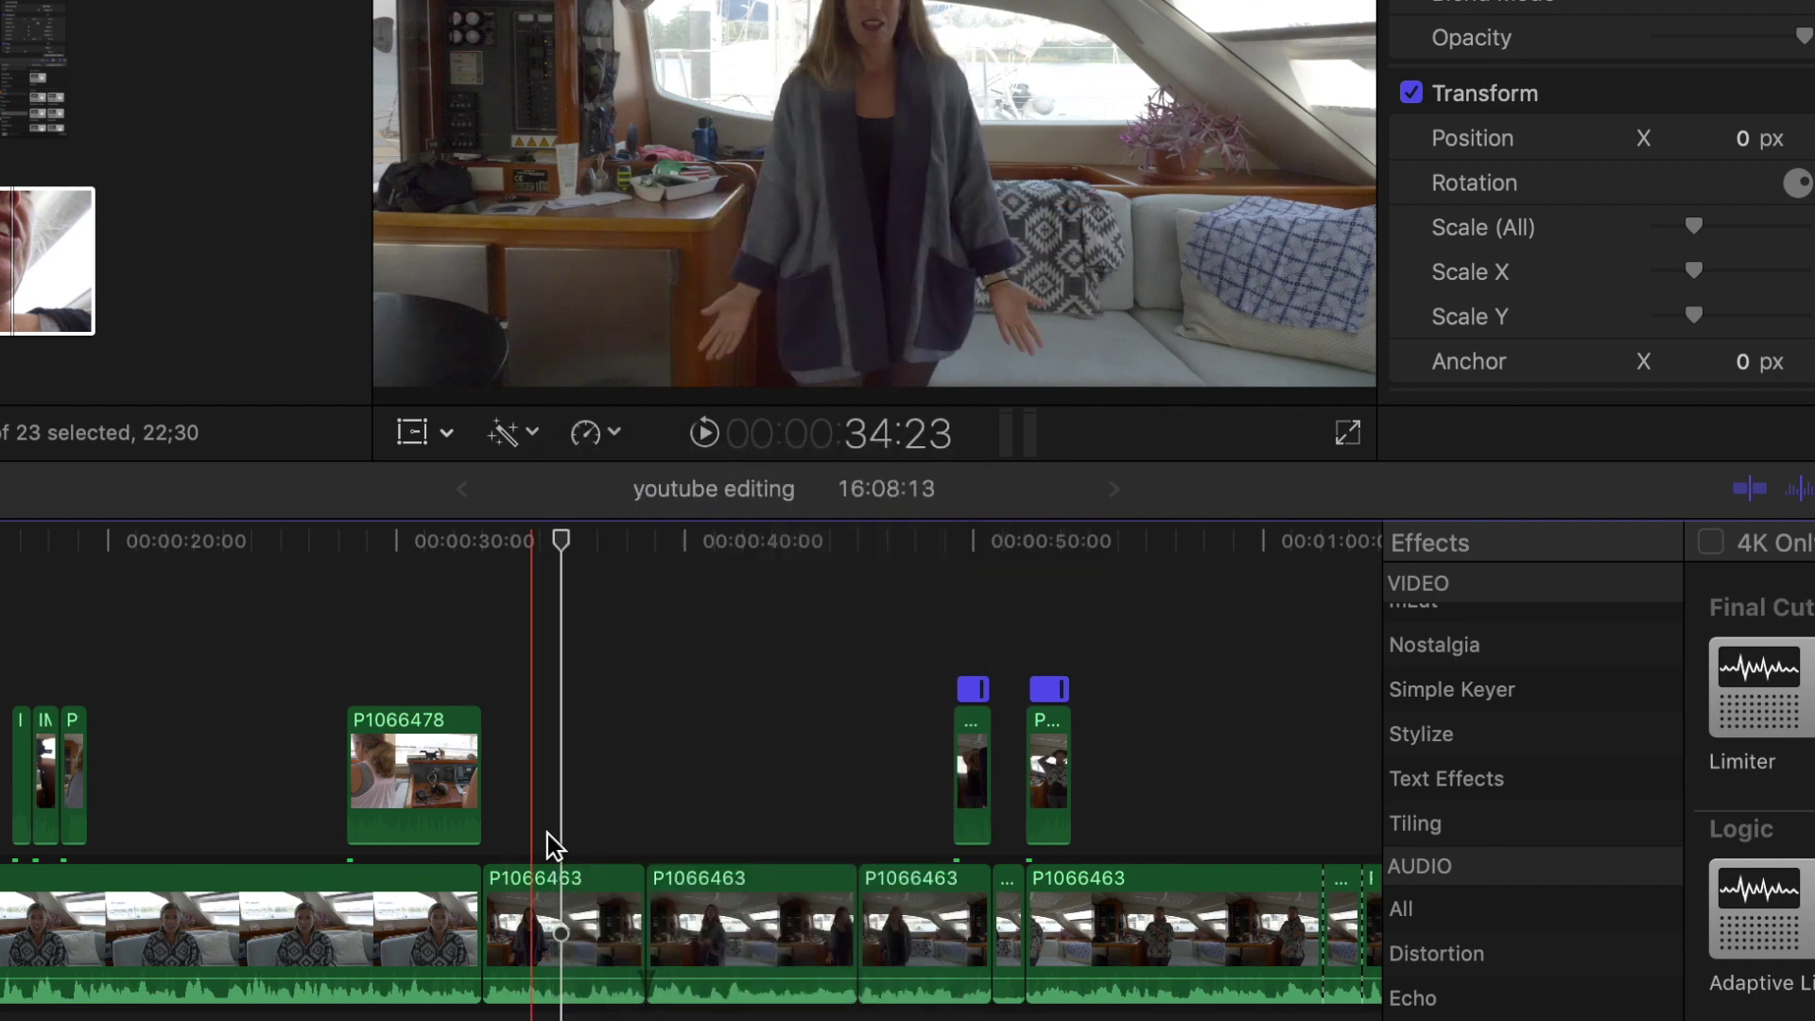
{"action": "left_click", "coordinate": [536, 894]}
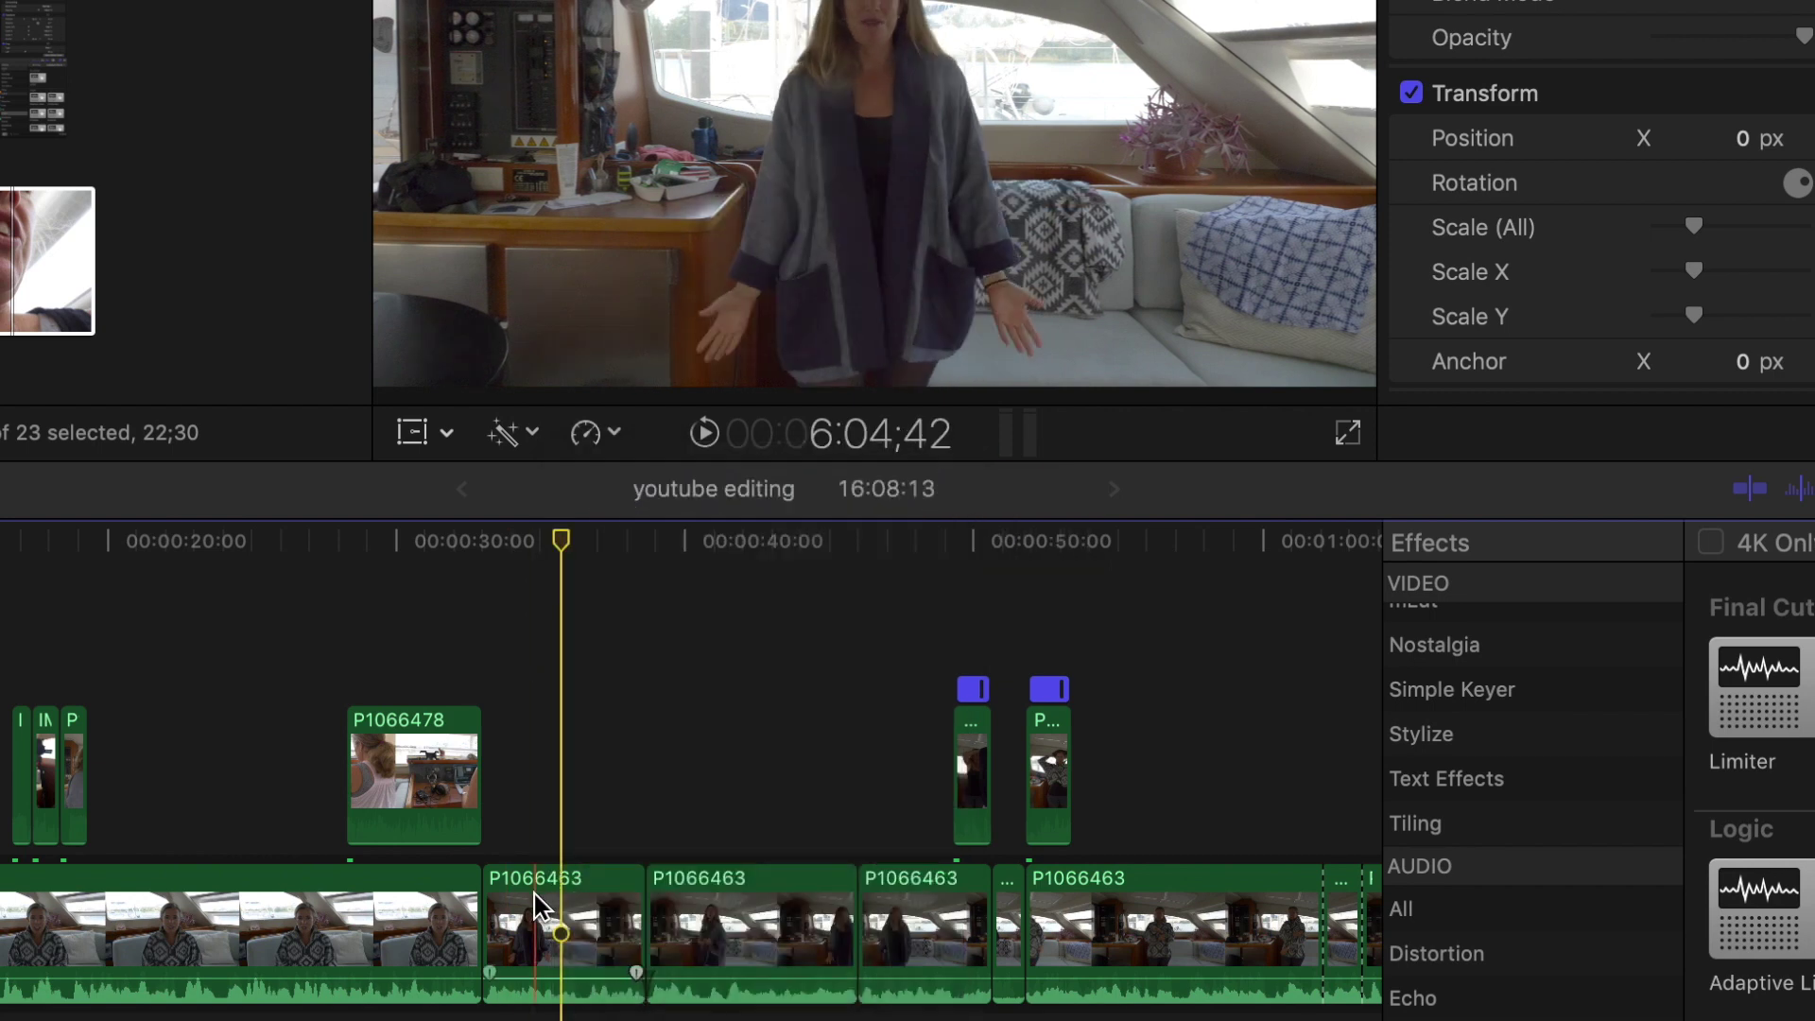
{"action": "left_click", "coordinate": [596, 441]}
{"action": "mouse_move", "coordinate": [605, 498]}
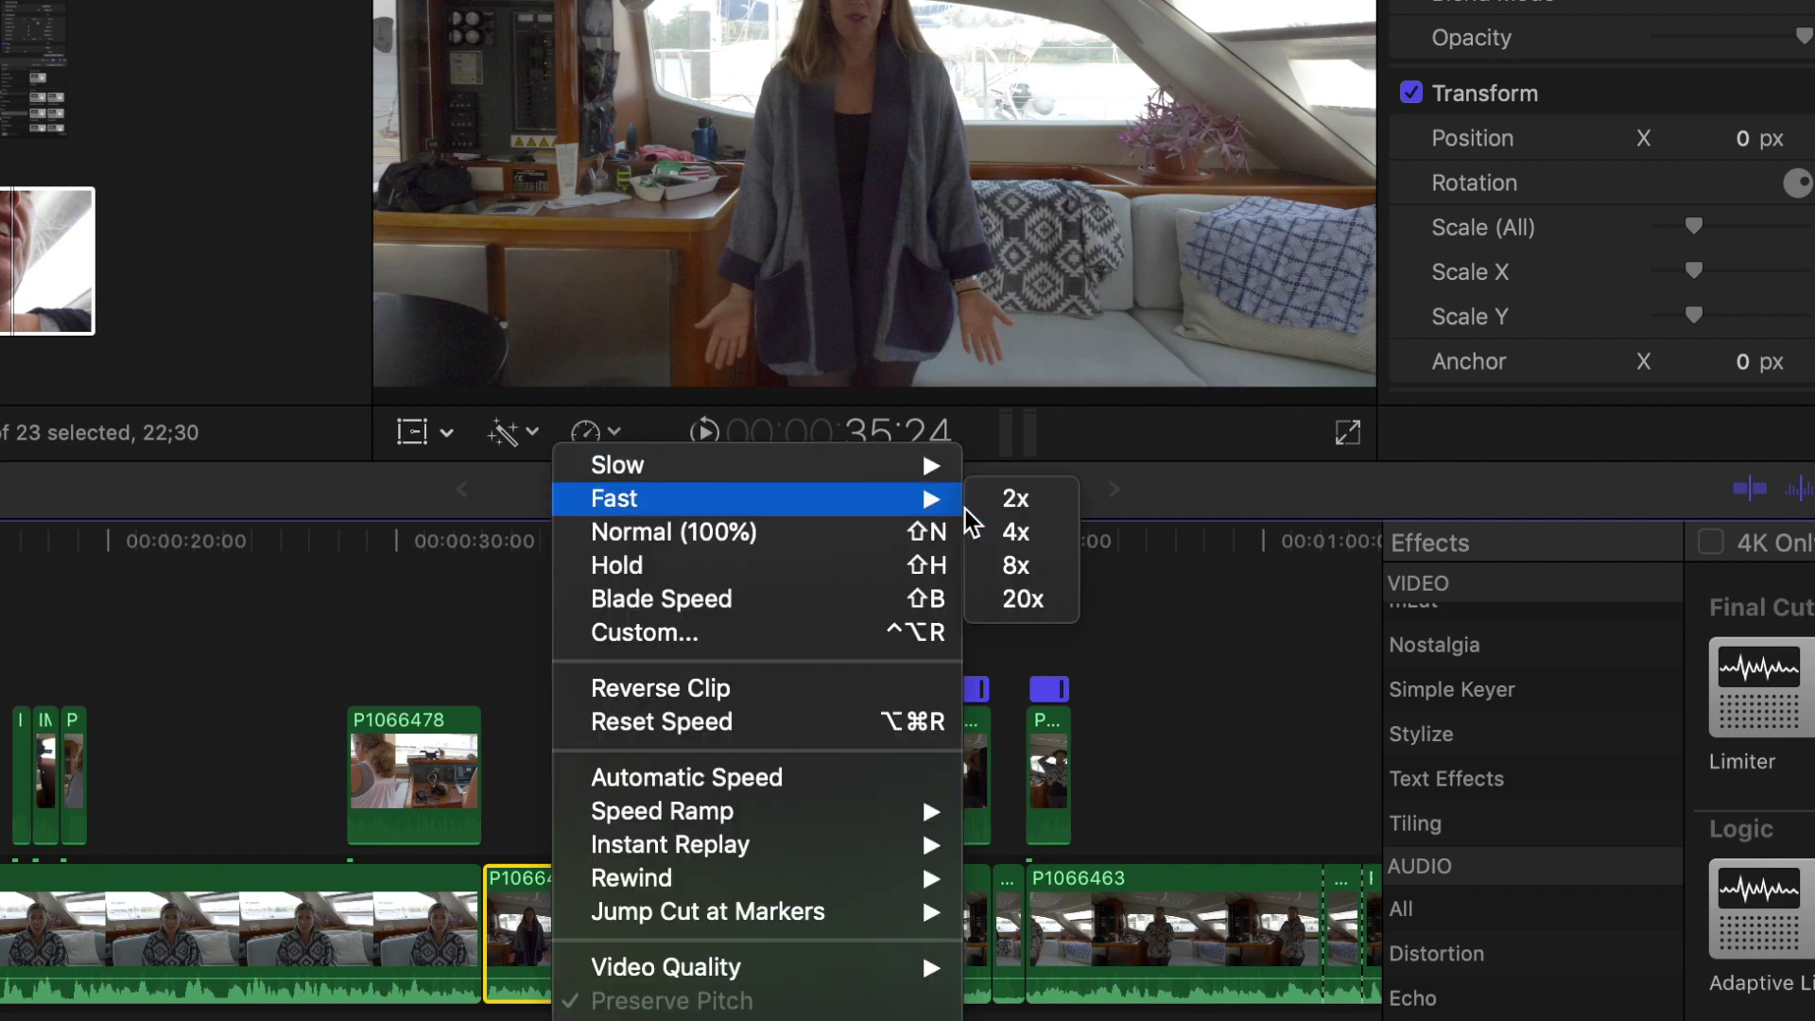
{"action": "left_click", "coordinate": [1011, 574]}
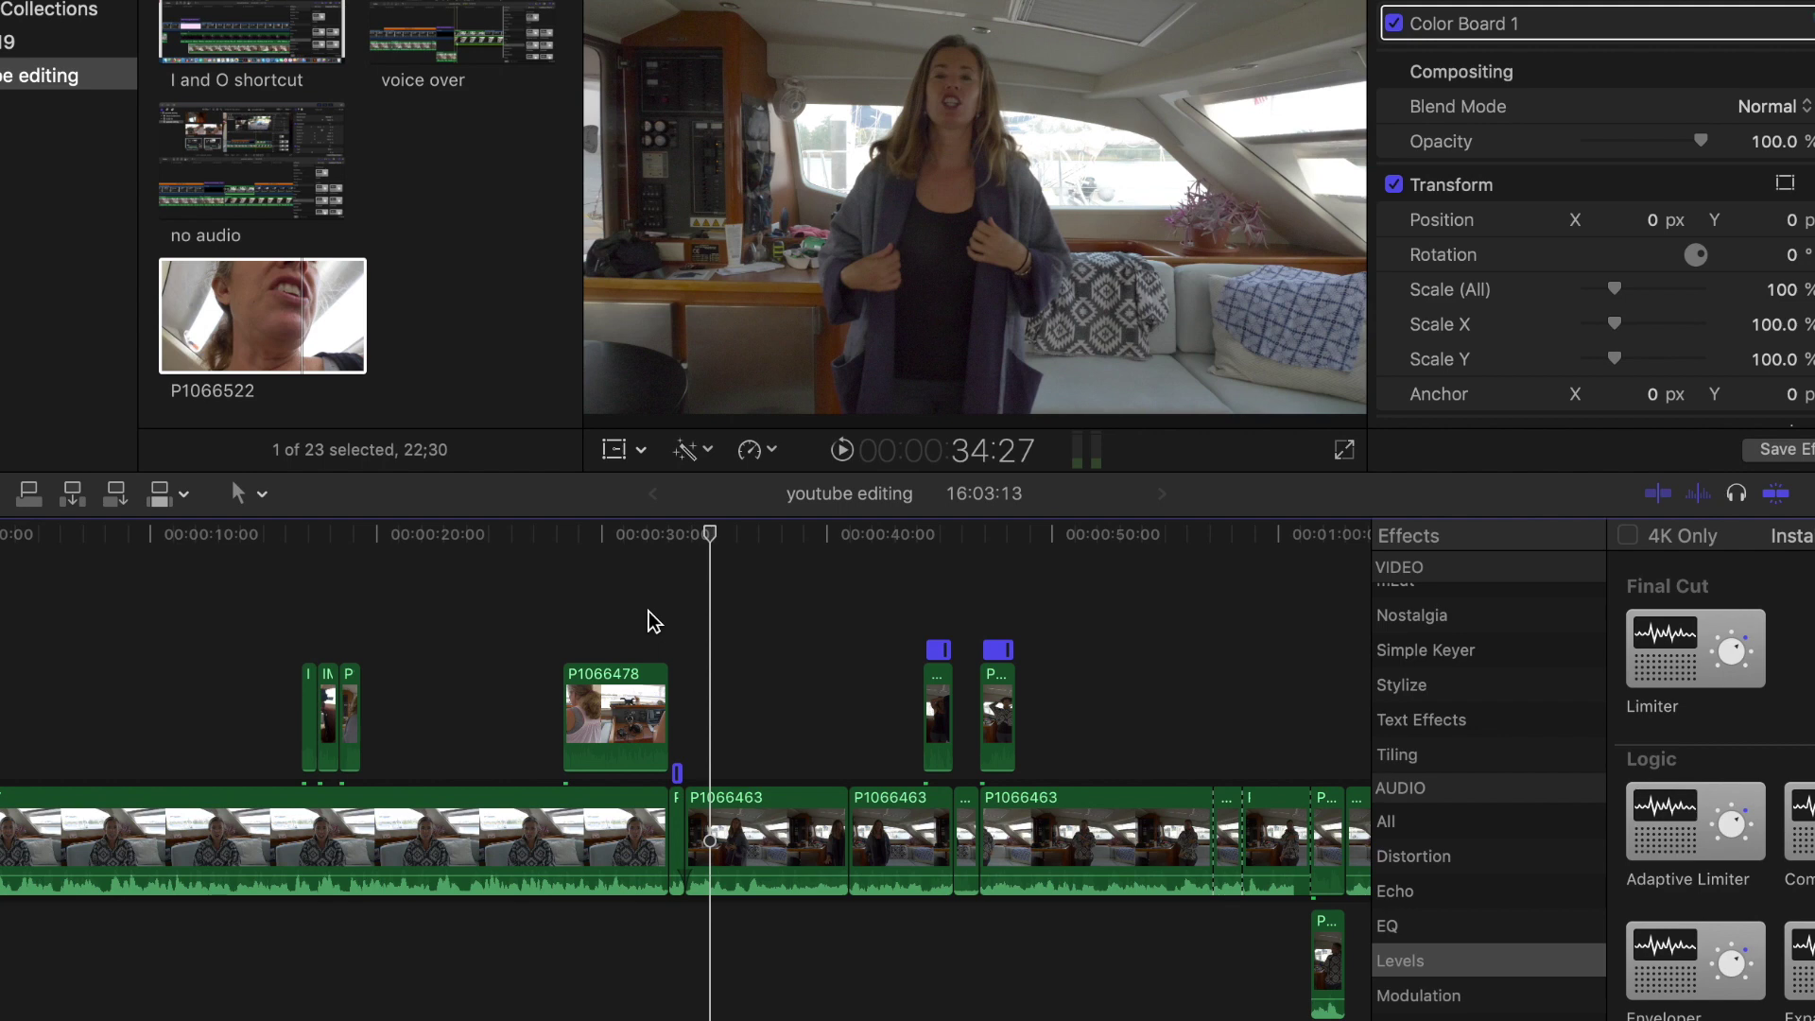
Undo the 8x retime with Command-Z and play the clip back at 100%.
{"action": "key", "text": "super+z"}
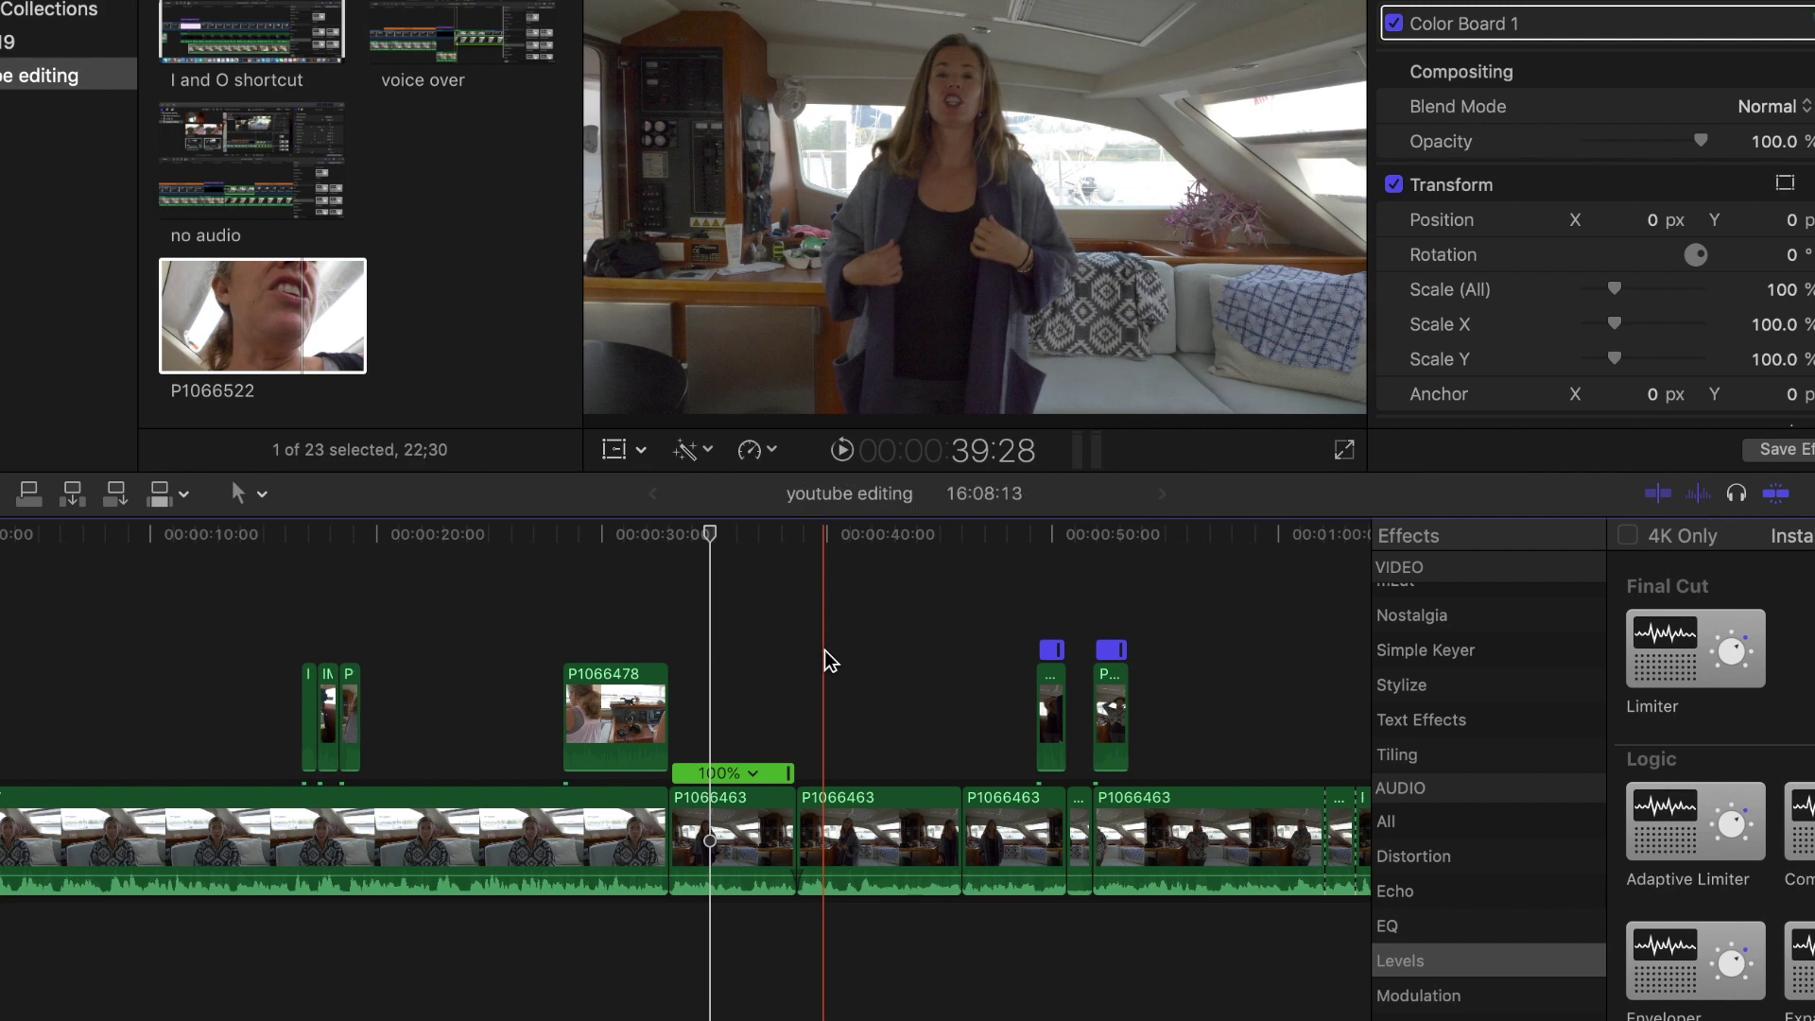
{"action": "key", "text": "space"}
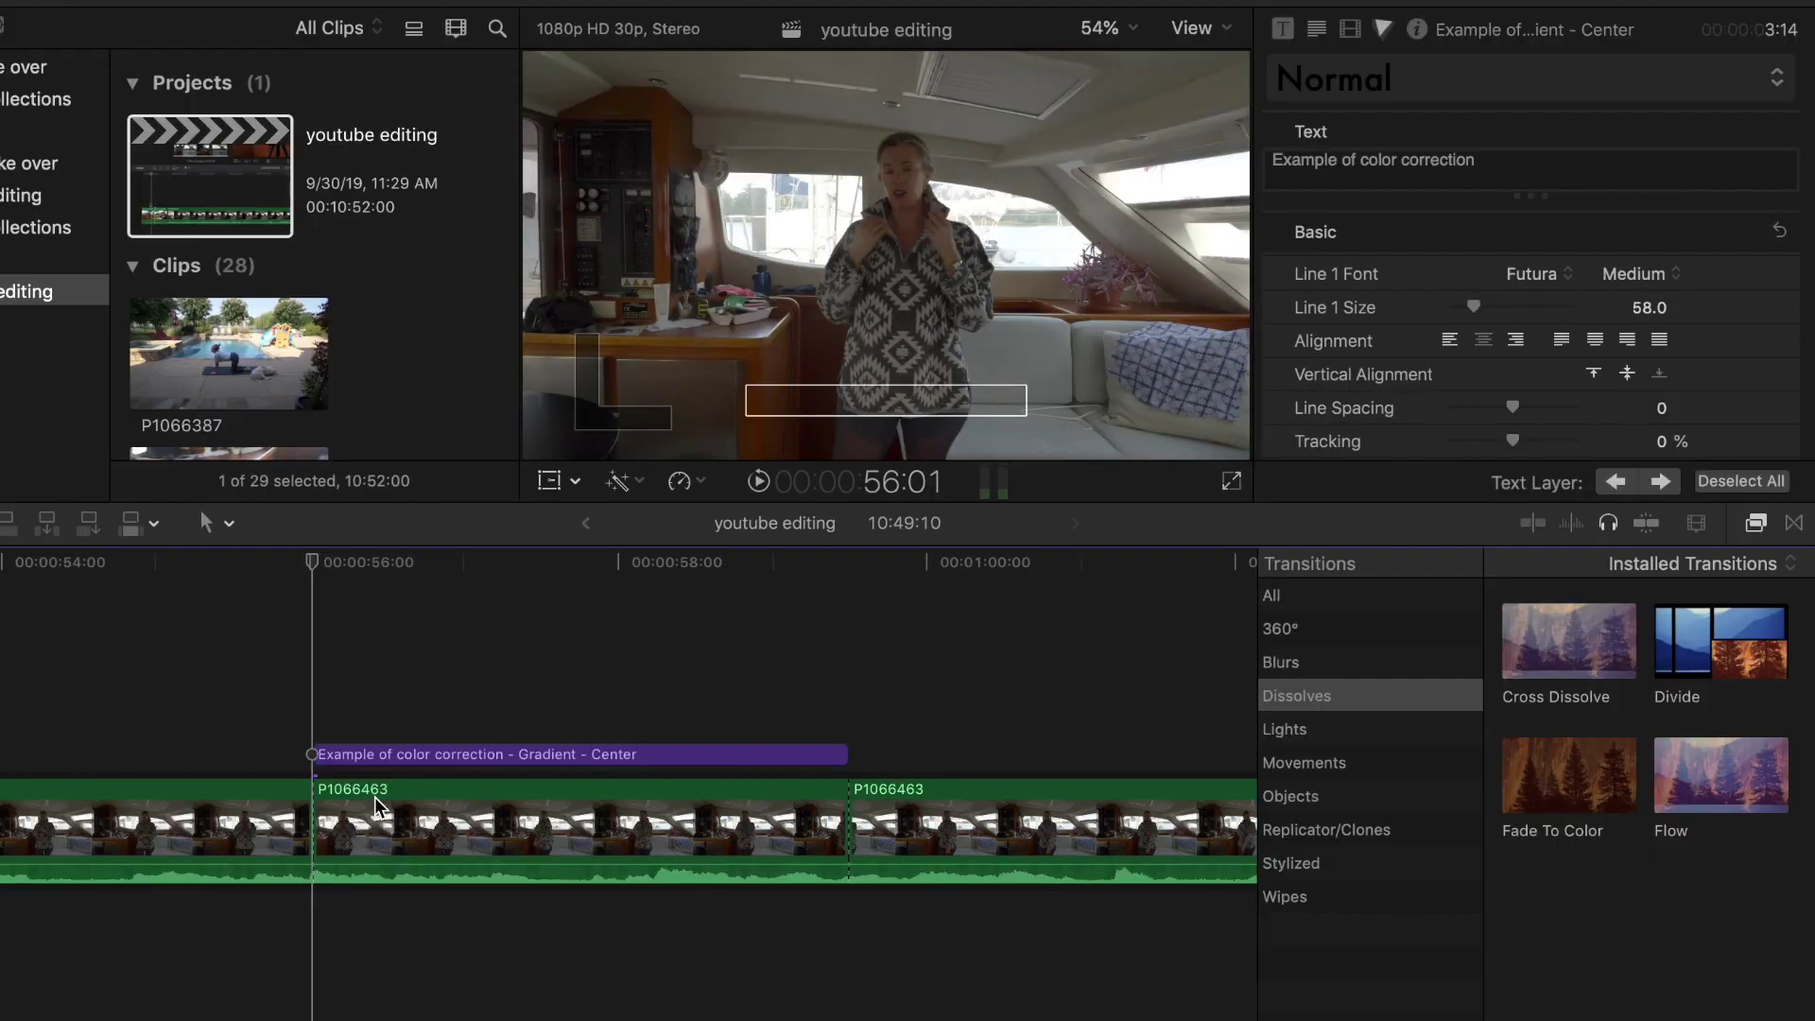
Adjust the P1066463 clip's Color Board exposure: brighter midtones and highlights, slightly darker shadows.
{"action": "left_click", "coordinate": [375, 807]}
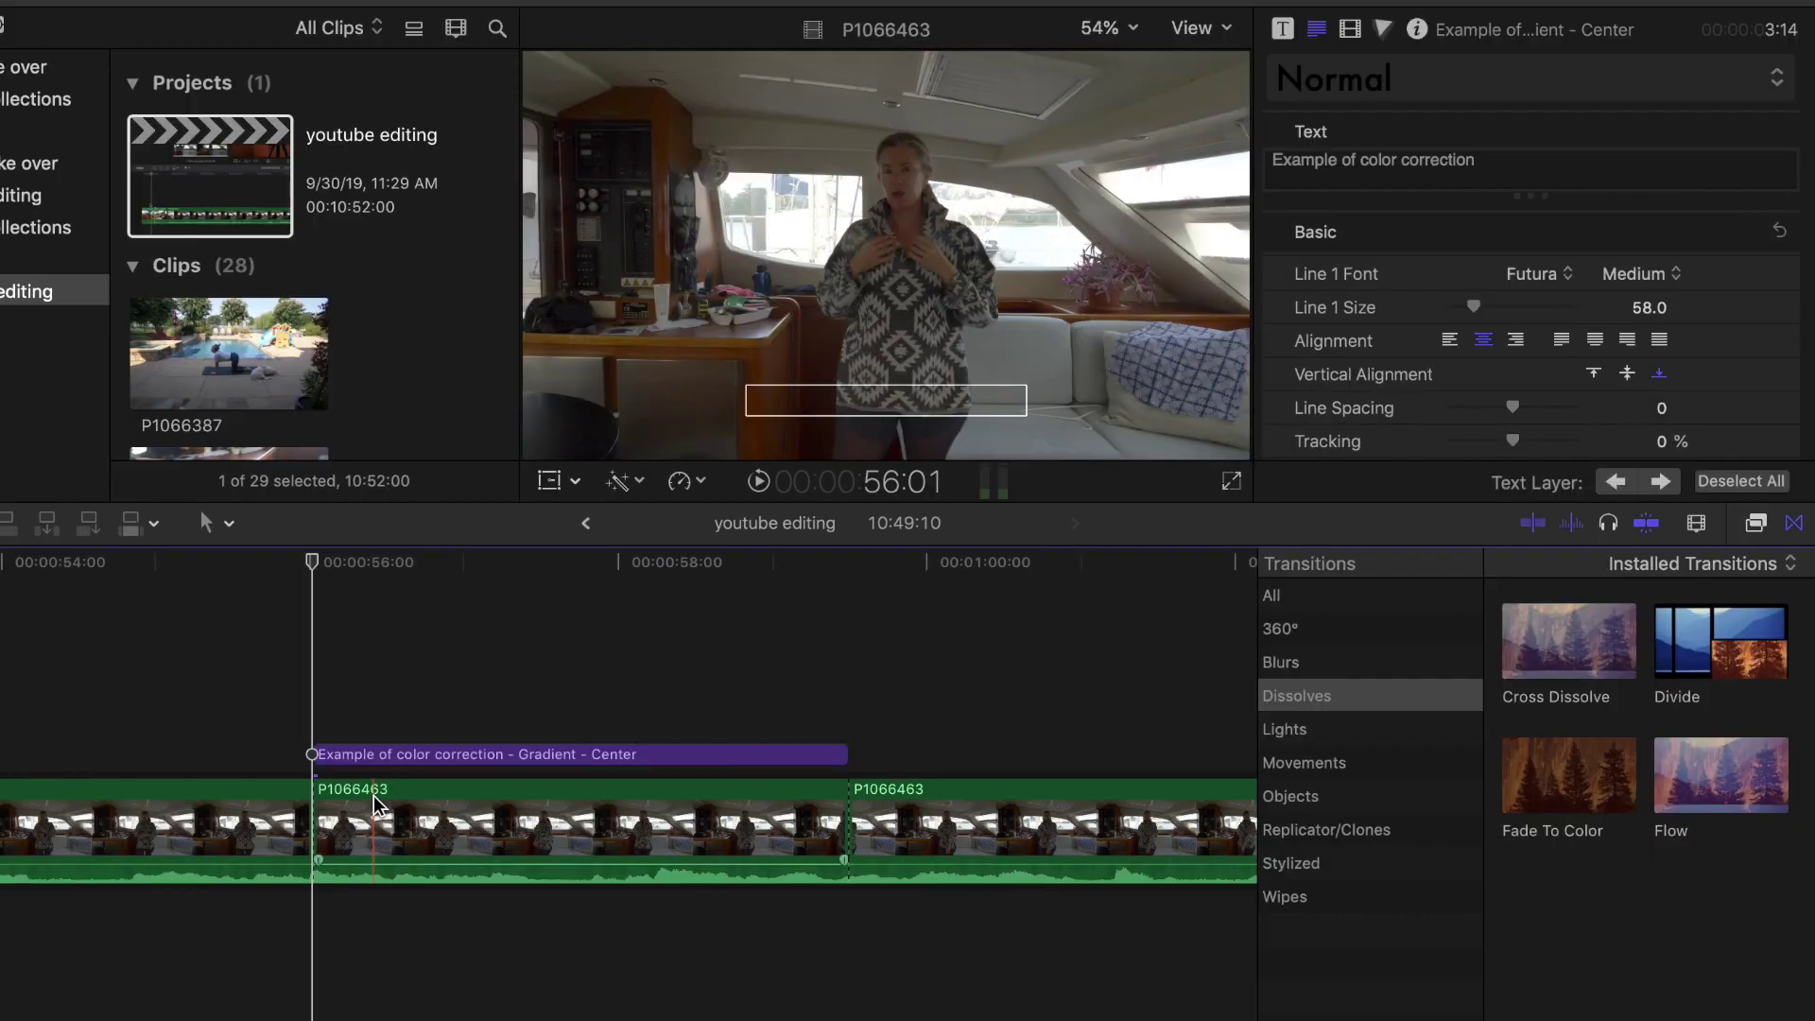
{"action": "key", "text": "space"}
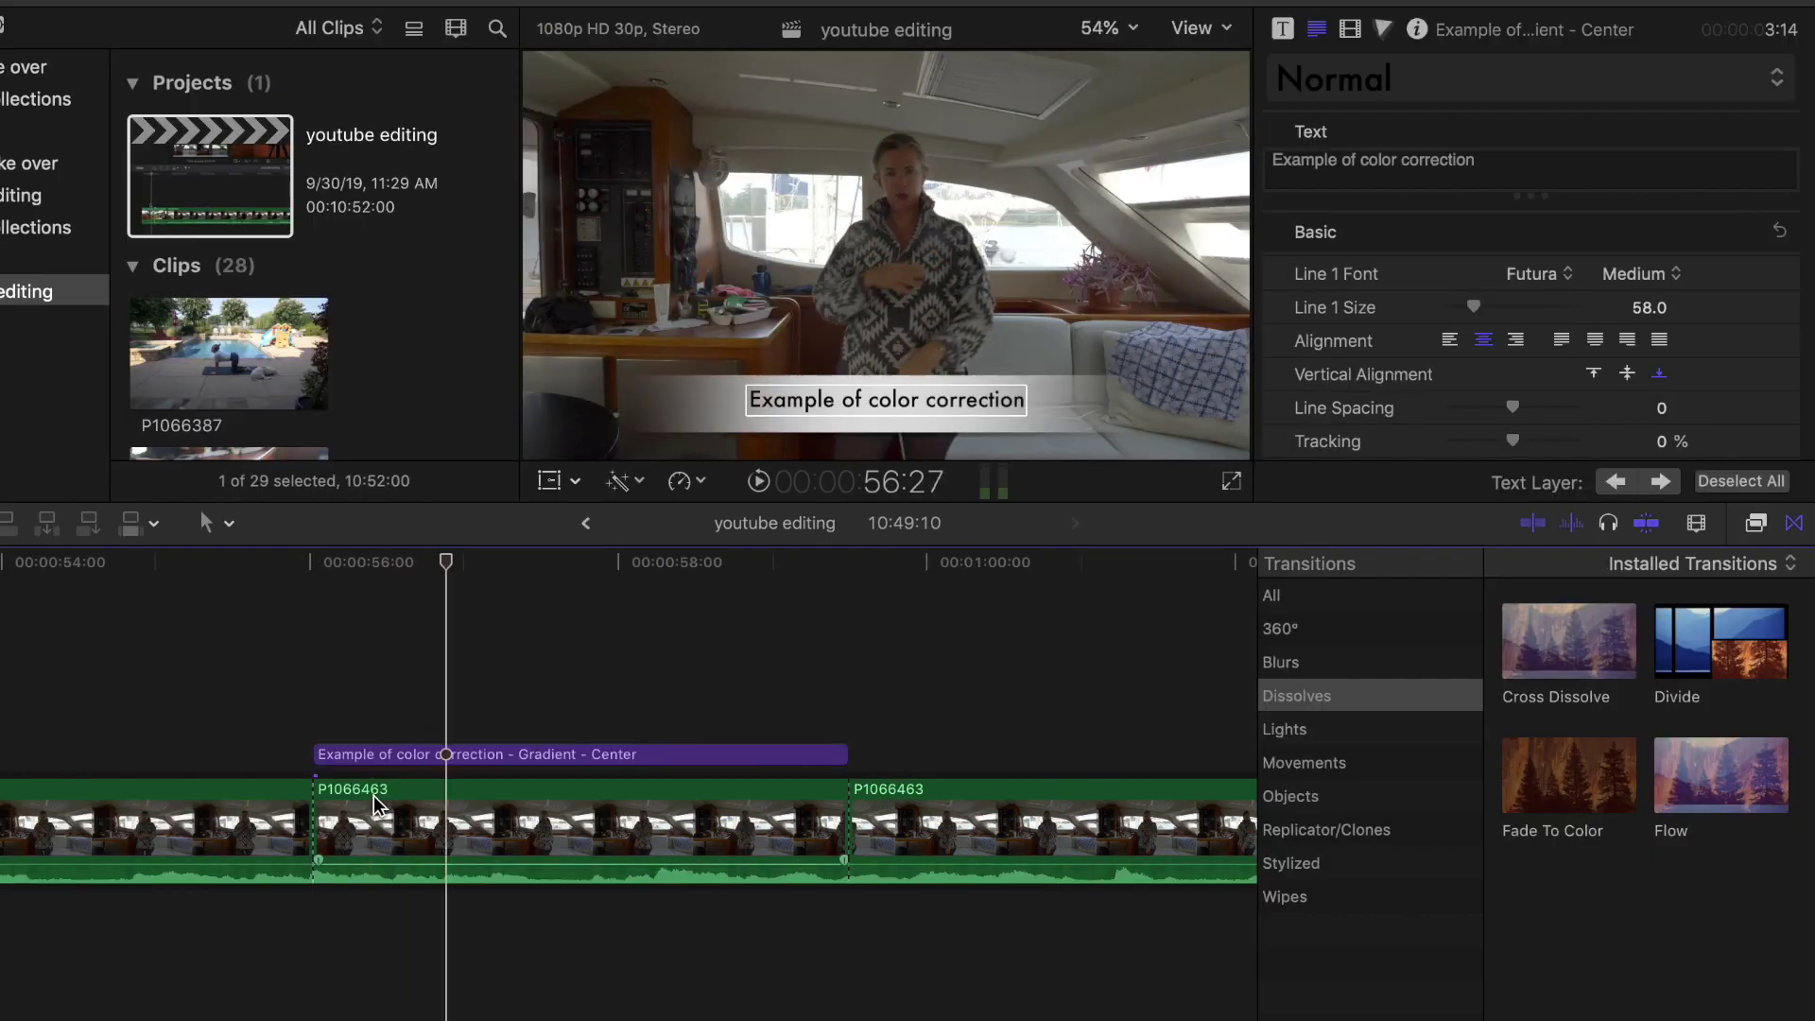
{"action": "left_click", "coordinate": [378, 802]}
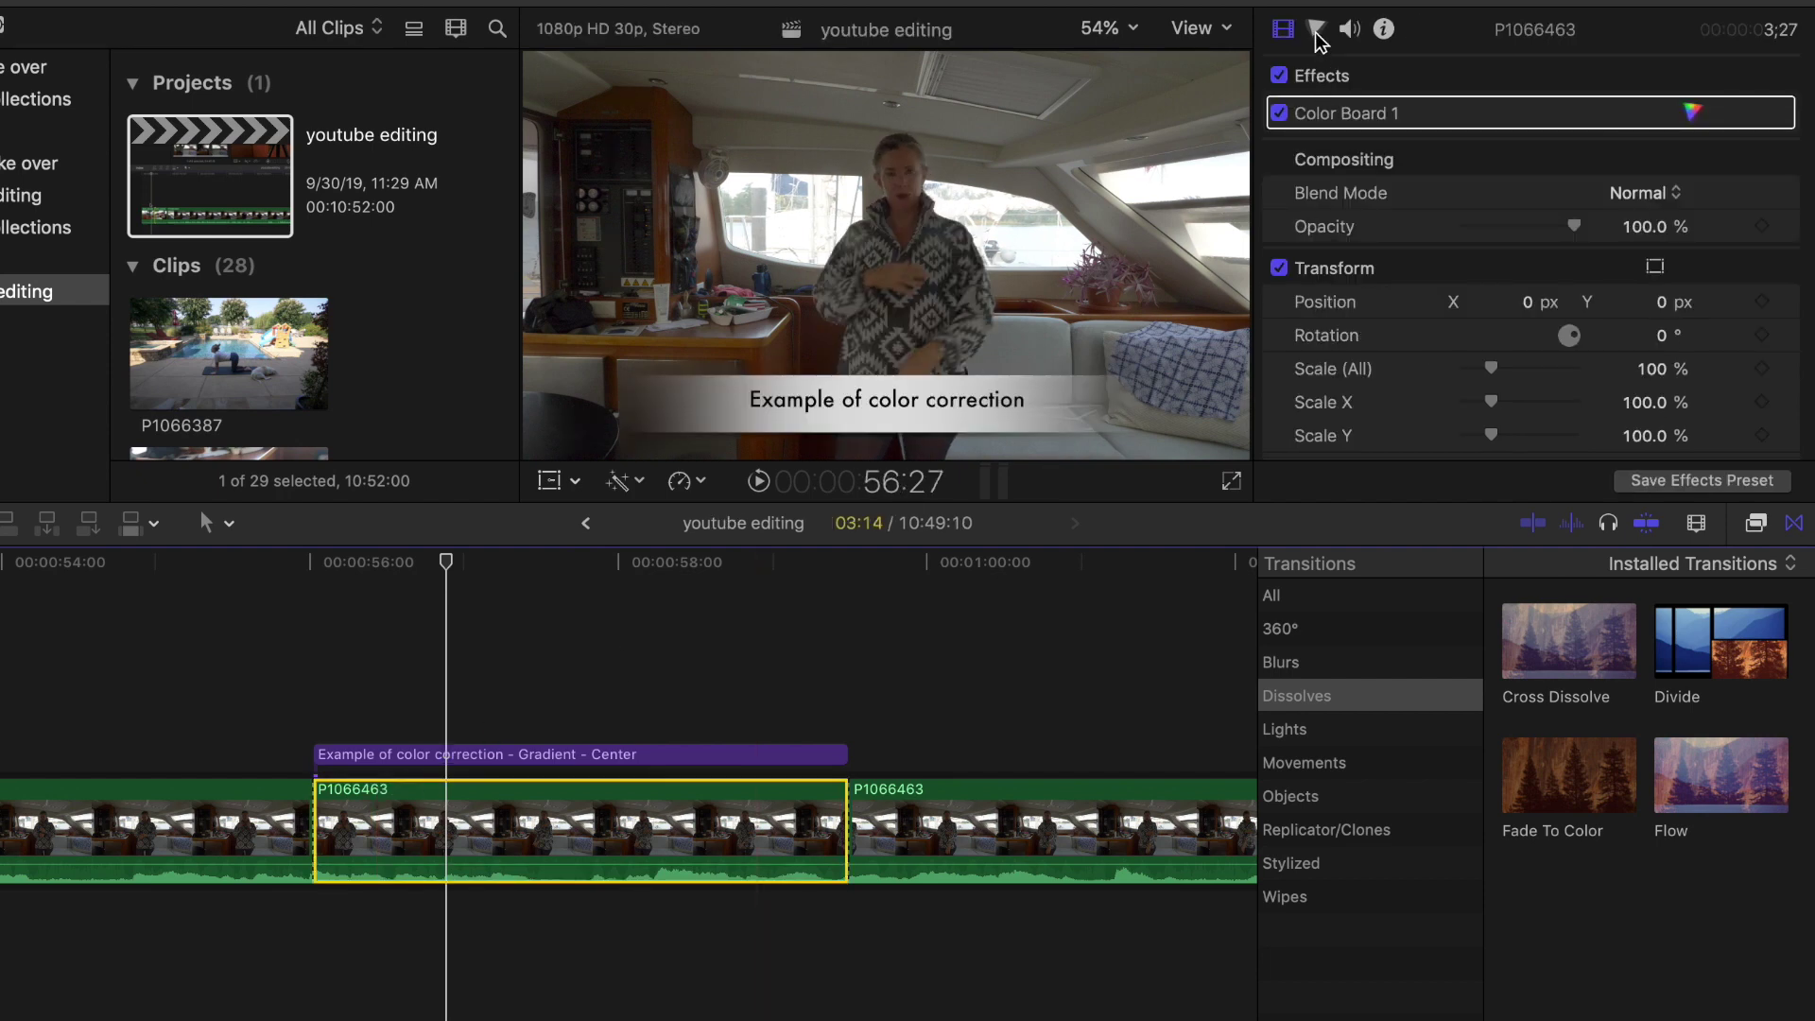
{"action": "left_click", "coordinate": [1315, 30]}
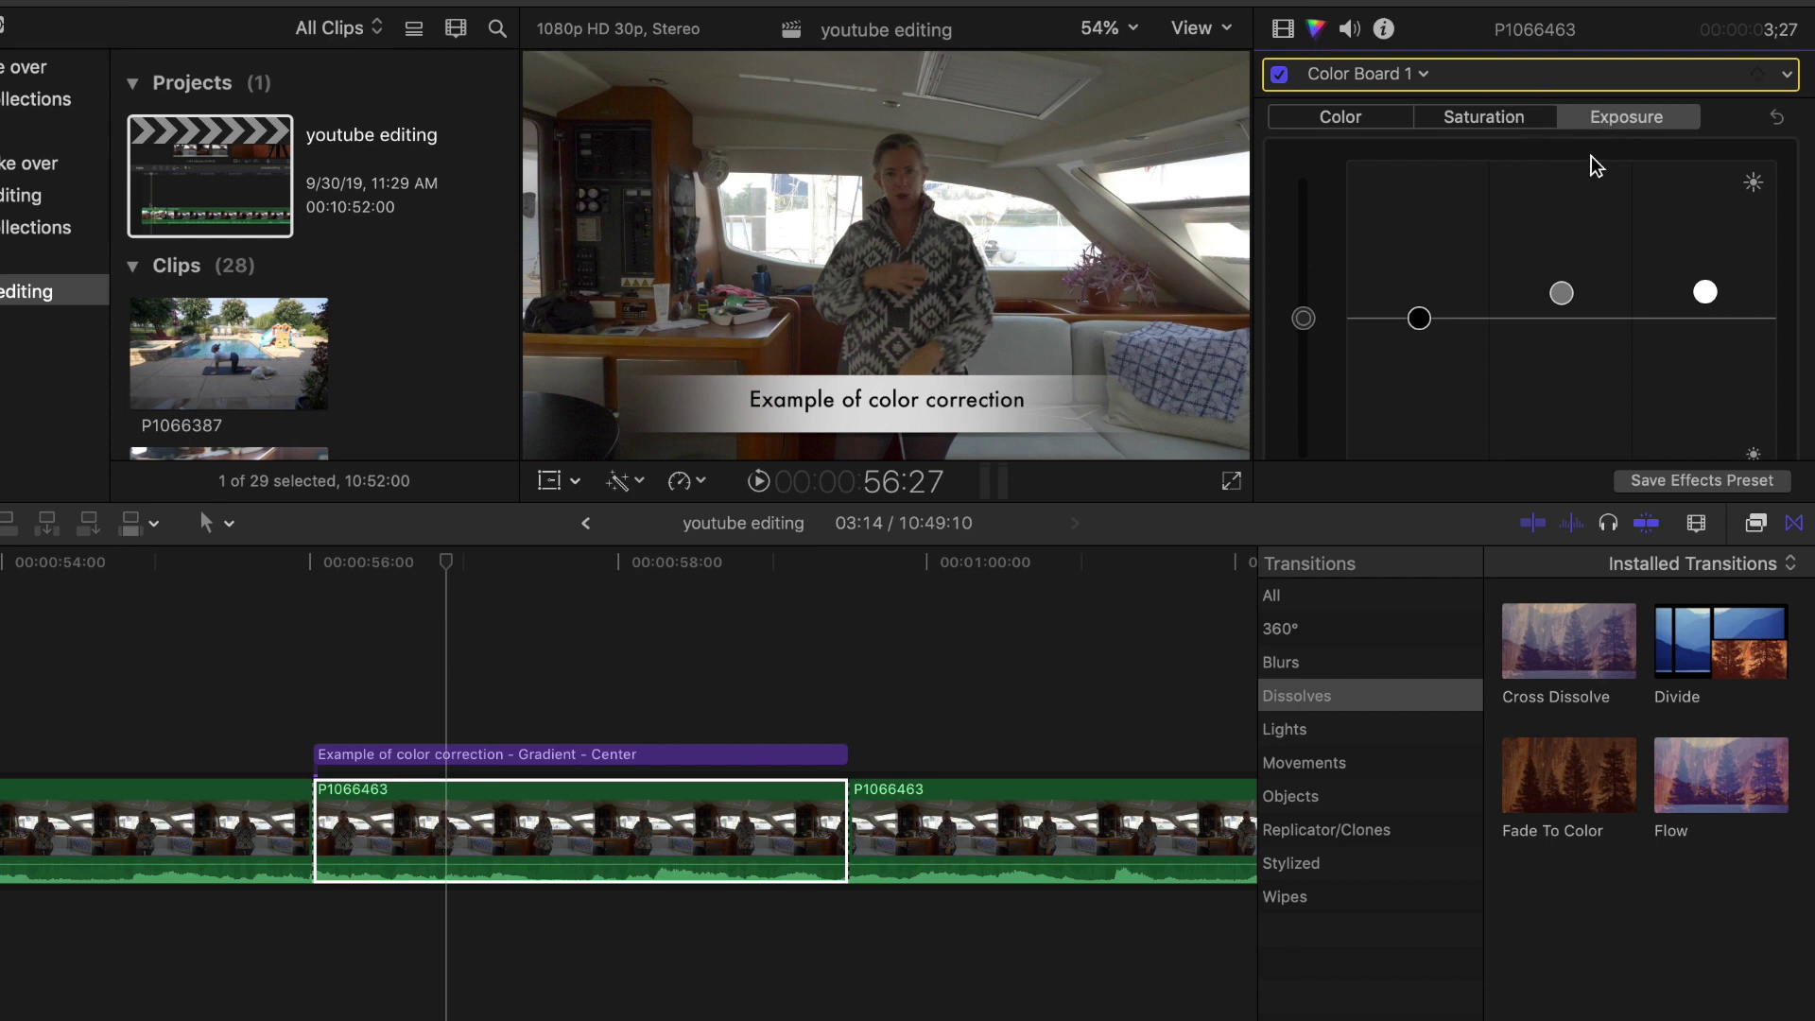
{"action": "left_click_drag", "start_coordinate": [1561, 294], "coordinate": [1561, 284]}
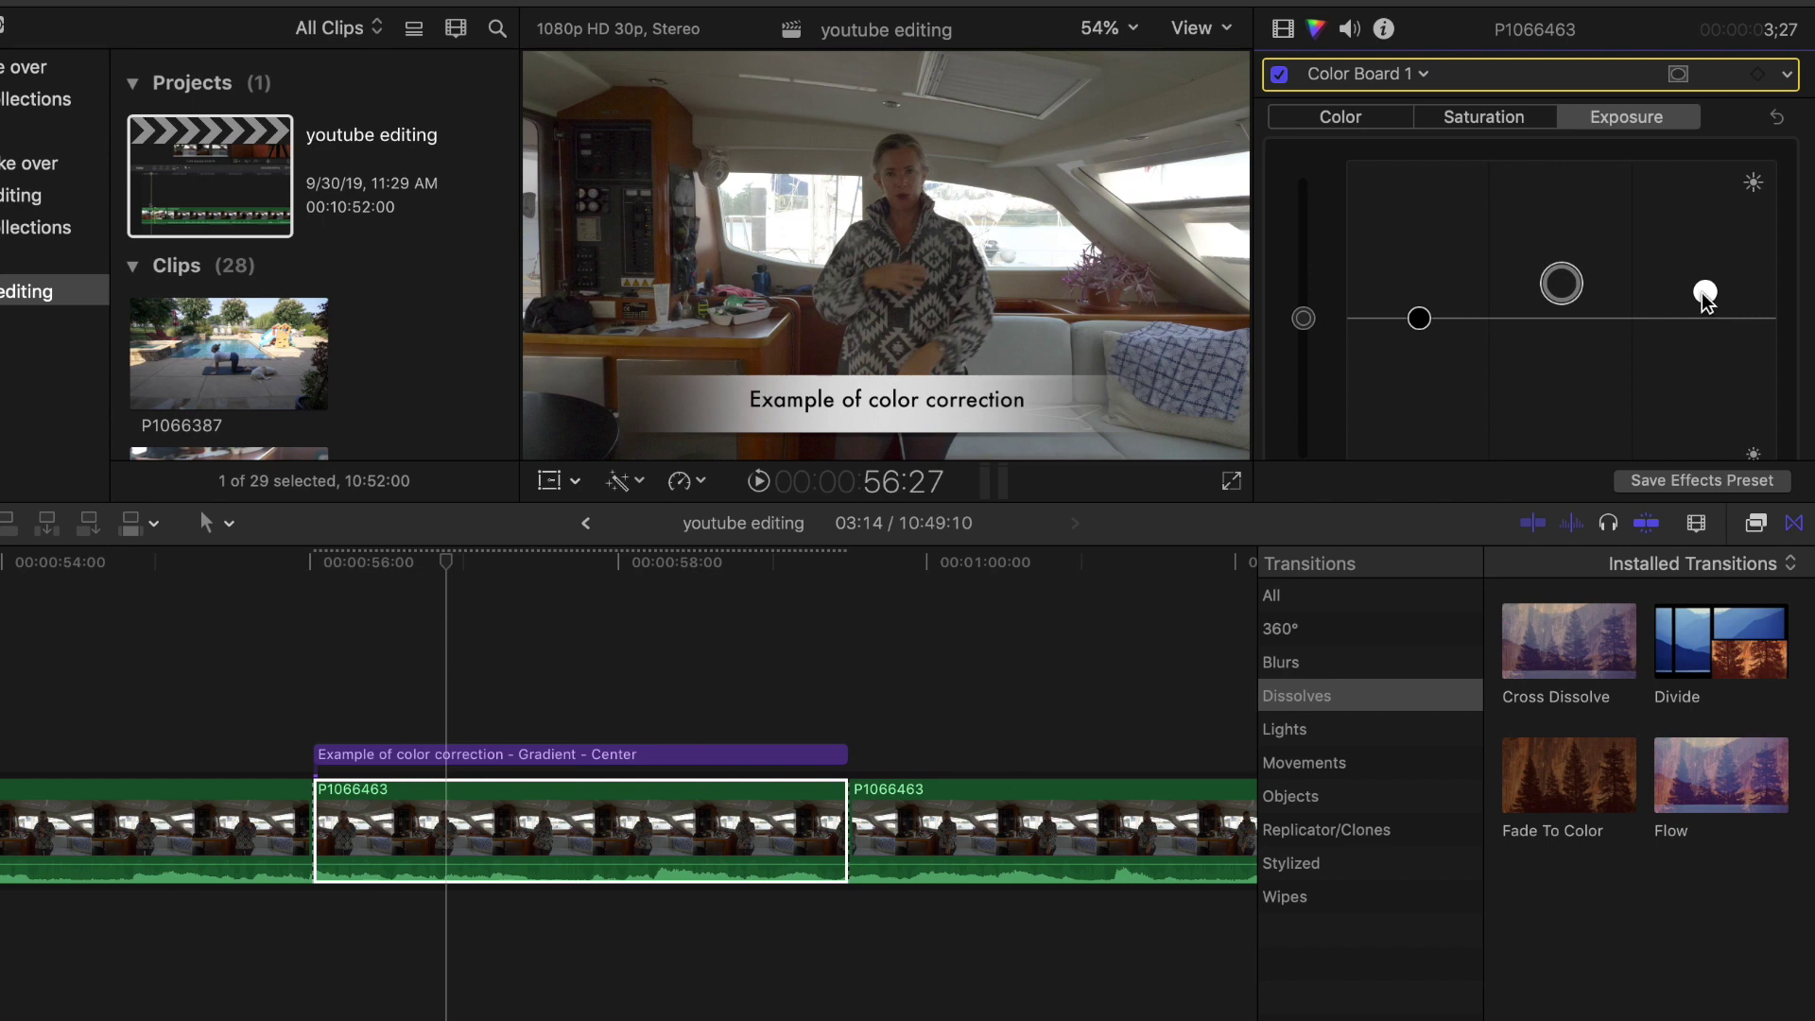
{"action": "left_click_drag", "start_coordinate": [1705, 292], "coordinate": [1706, 188]}
{"action": "left_click_drag", "start_coordinate": [1415, 329], "coordinate": [1416, 335]}
{"action": "left_click_drag", "start_coordinate": [1564, 286], "coordinate": [1564, 281]}
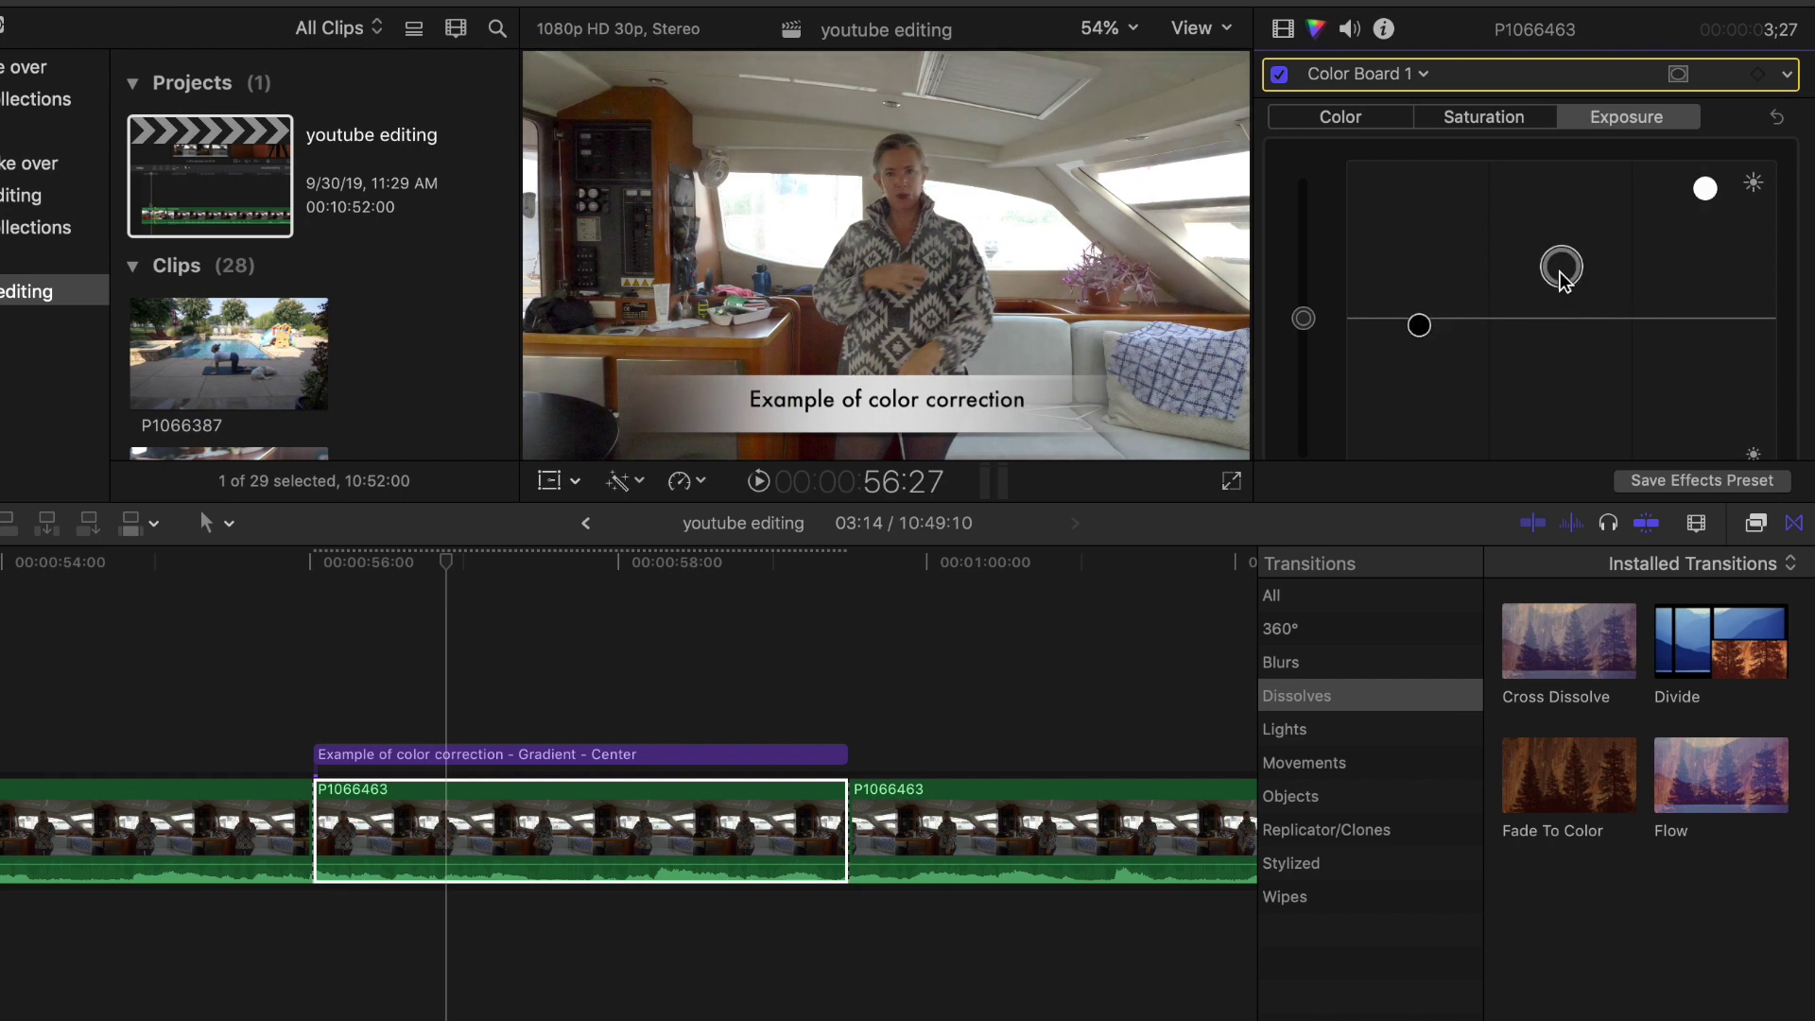
{"action": "left_click", "coordinate": [1418, 327]}
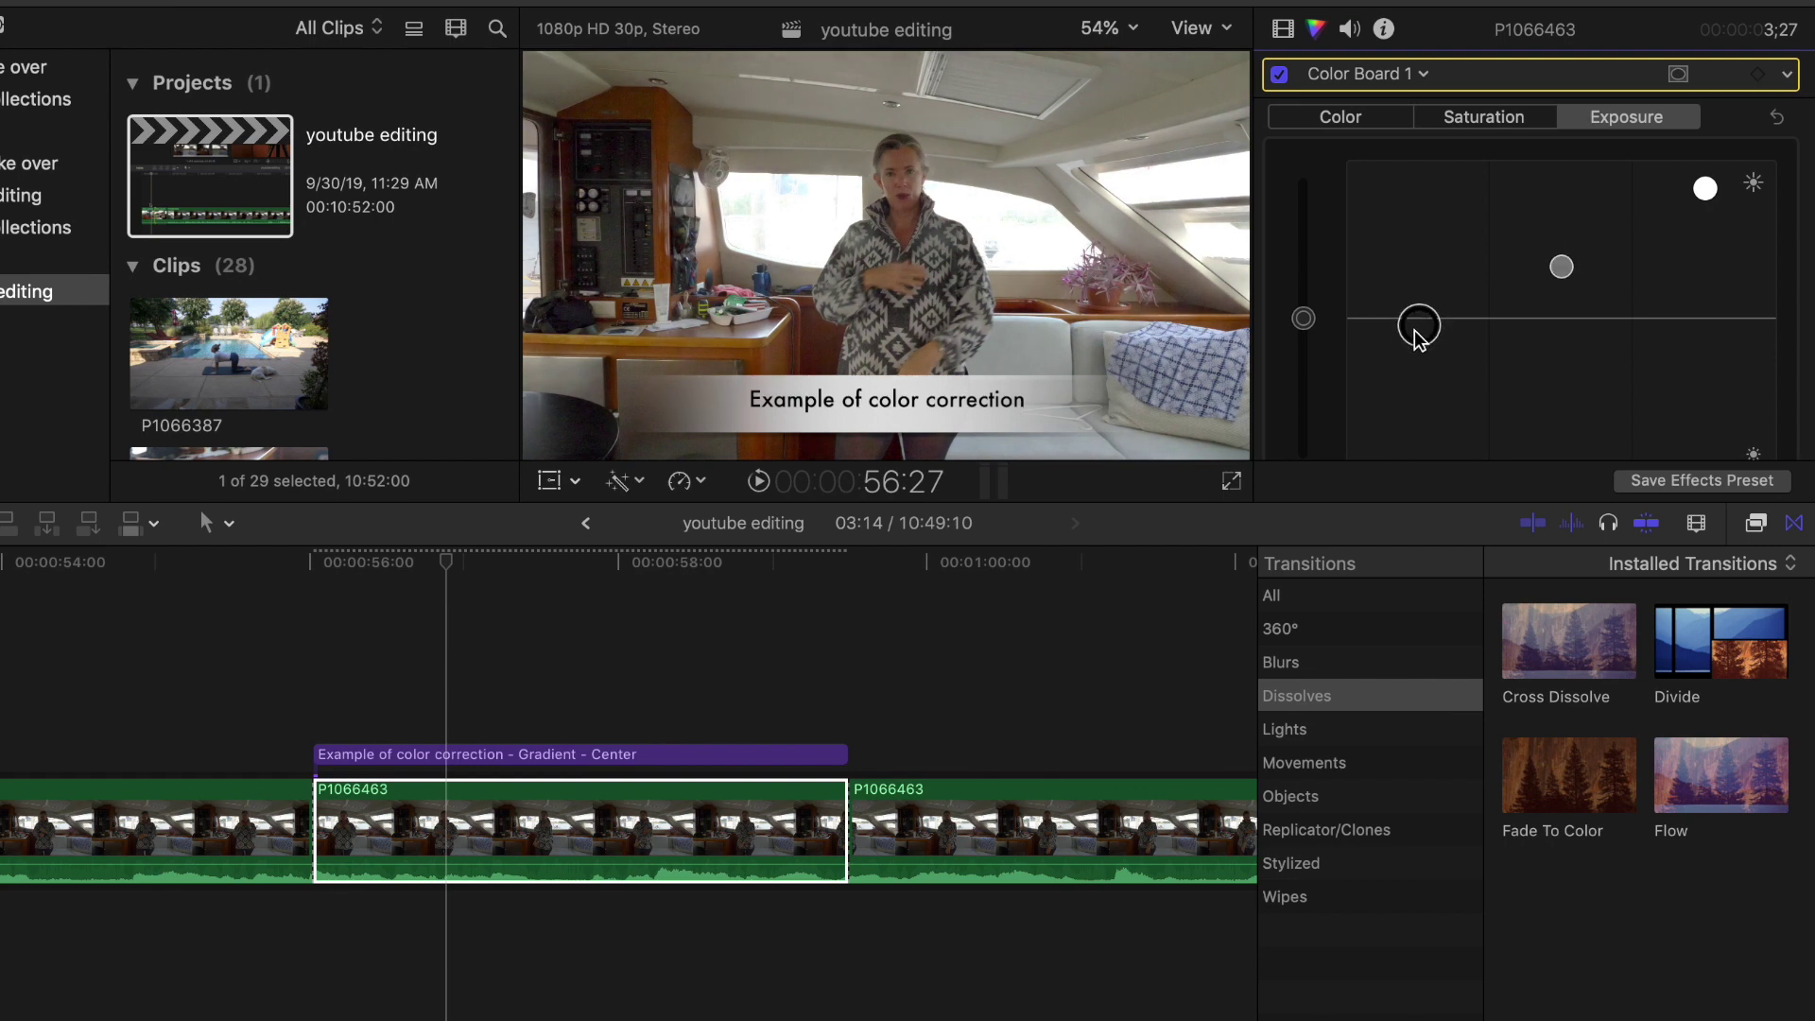
Adjust Color Board saturation for the highlights, midtones and shadows.
{"action": "key", "text": "ctrl+super+s"}
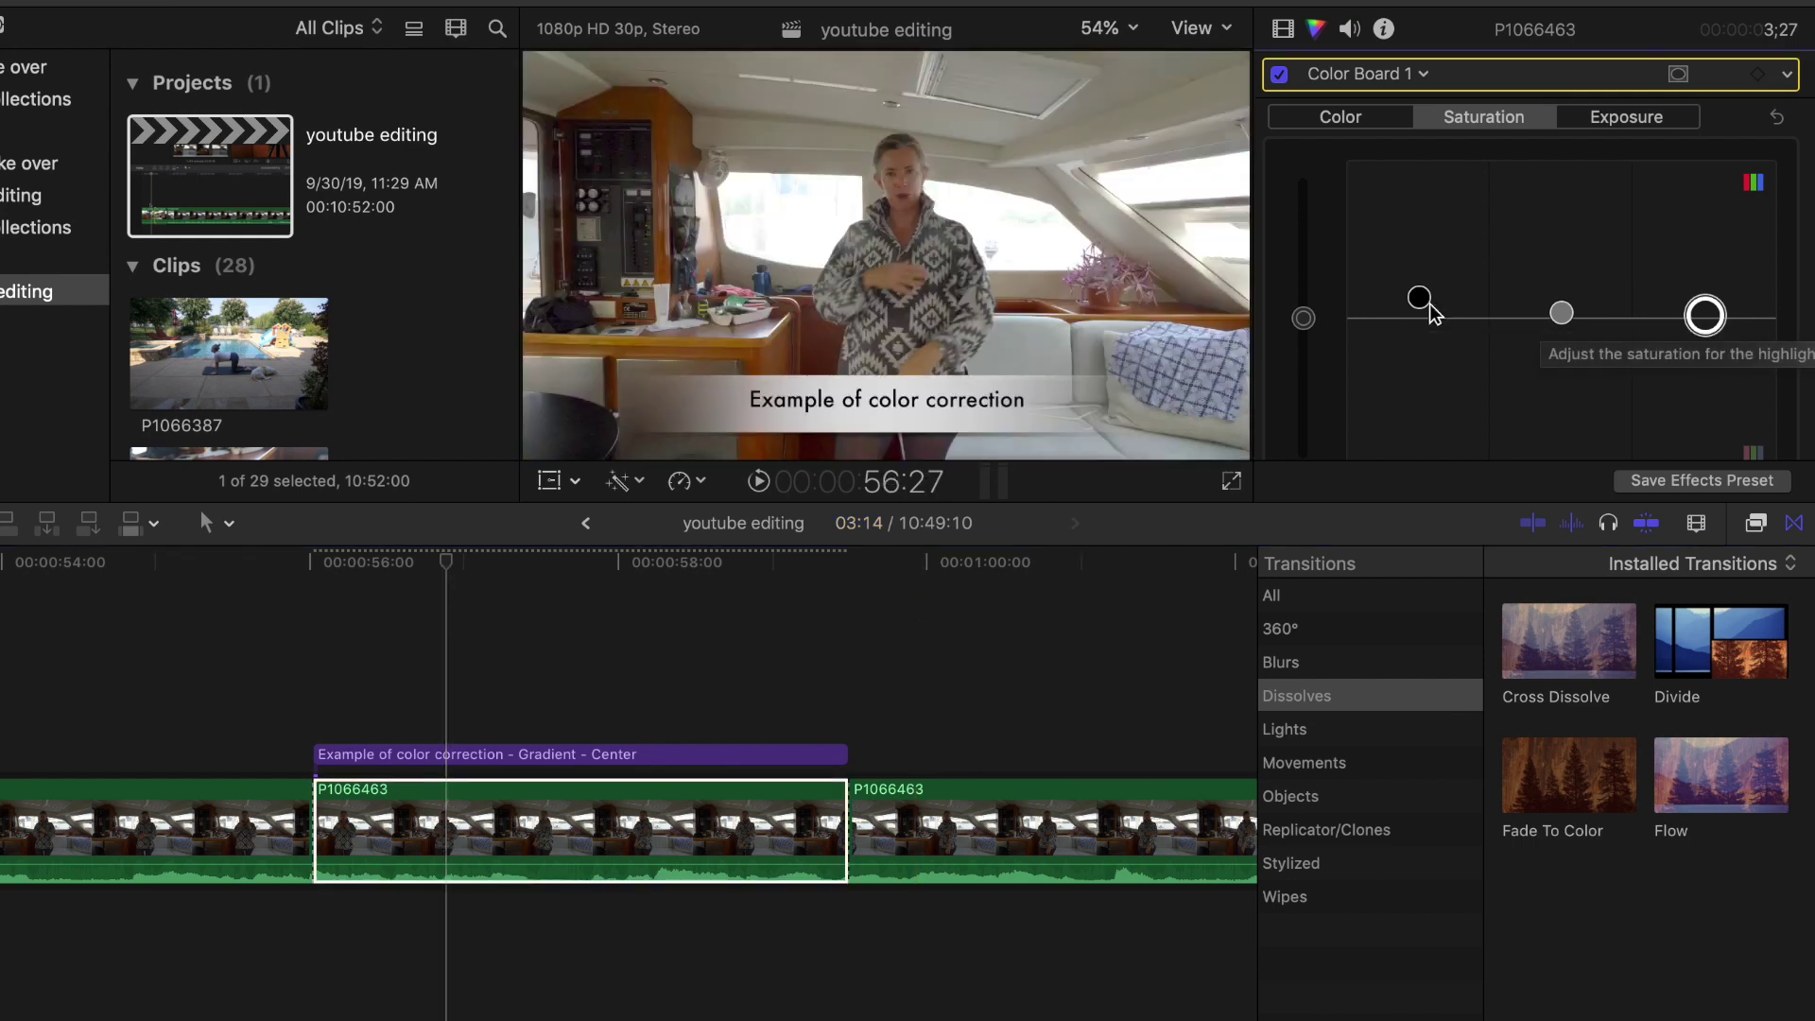
{"action": "mouse_move", "coordinate": [1708, 317]}
{"action": "left_mouse_down"}
{"action": "mouse_move", "coordinate": [1701, 241]}
{"action": "mouse_move", "coordinate": [1705, 318]}
{"action": "left_mouse_up"}
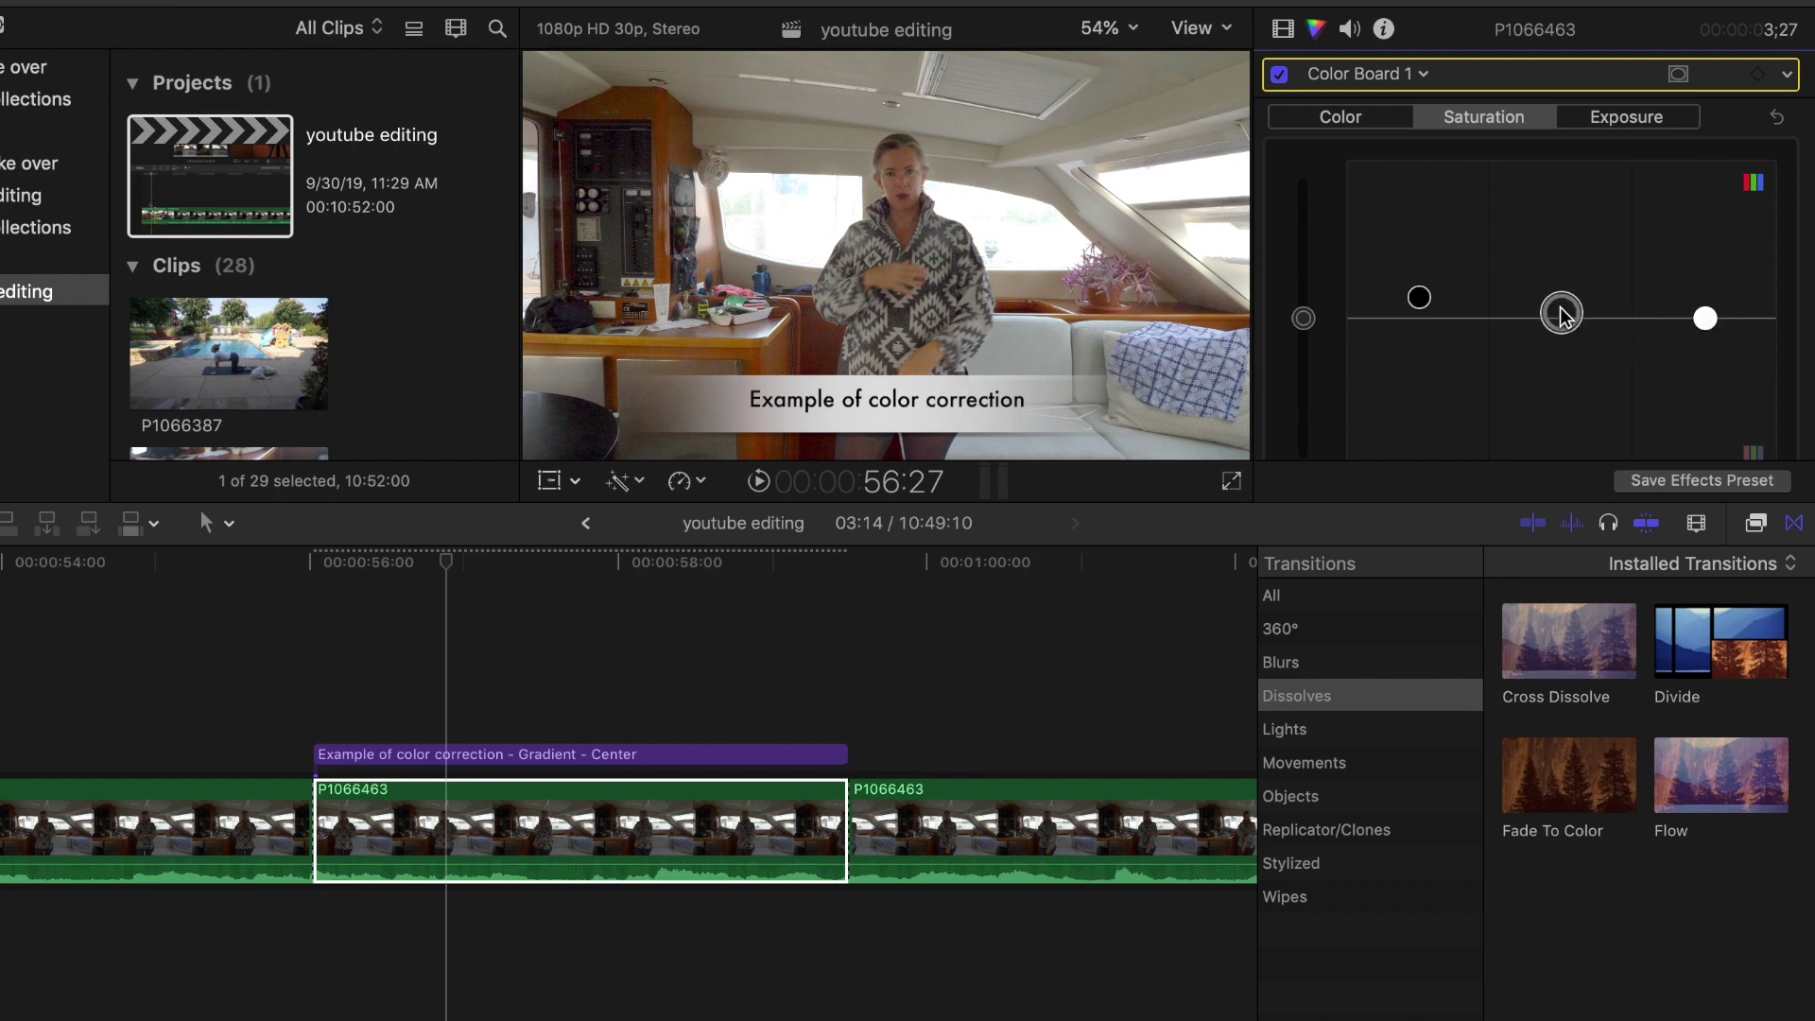
{"action": "mouse_move", "coordinate": [1561, 312]}
{"action": "left_mouse_down"}
{"action": "mouse_move", "coordinate": [1561, 349]}
{"action": "mouse_move", "coordinate": [1560, 255]}
{"action": "mouse_move", "coordinate": [1561, 318]}
{"action": "left_mouse_up"}
{"action": "mouse_move", "coordinate": [1423, 300]}
{"action": "left_mouse_down"}
{"action": "mouse_move", "coordinate": [1421, 282]}
{"action": "mouse_move", "coordinate": [1431, 484]}
{"action": "mouse_move", "coordinate": [1422, 177]}
{"action": "mouse_move", "coordinate": [1423, 322]}
{"action": "left_mouse_up"}
Preview the short clip near the one-minute mark and scale it up to 322%.
{"action": "key", "text": "Tab"}
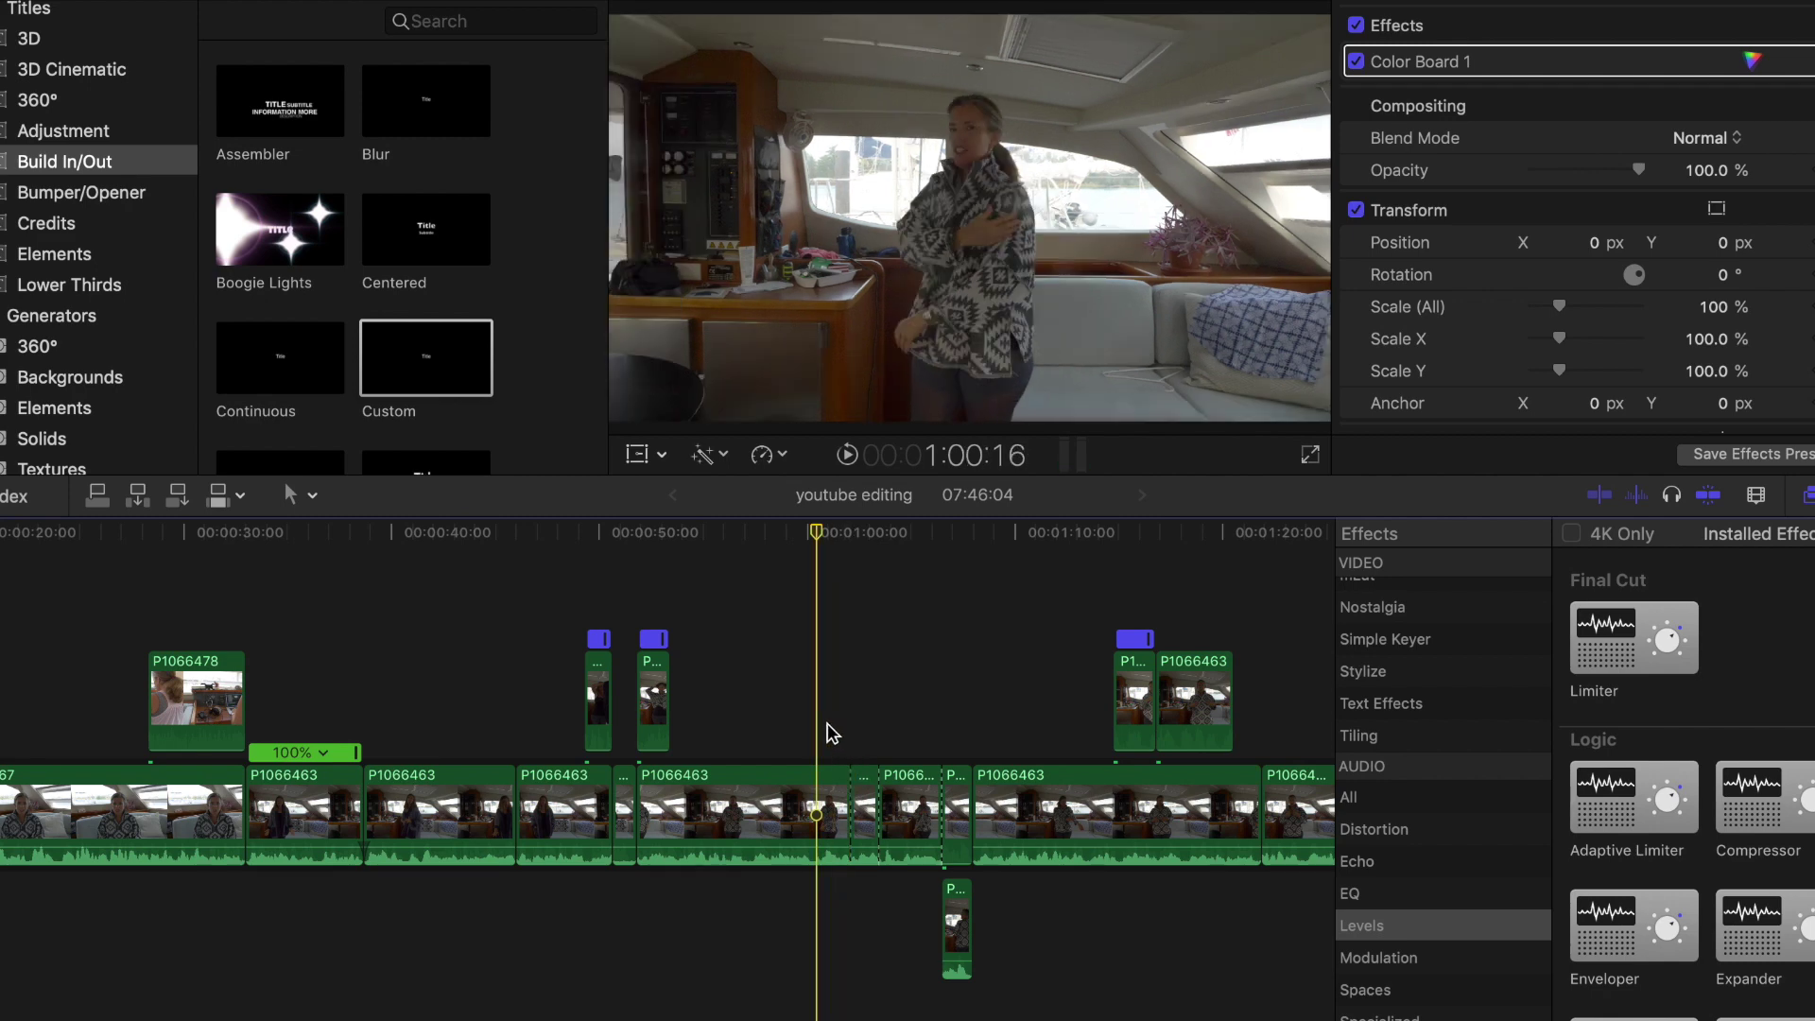
{"action": "key", "text": "space"}
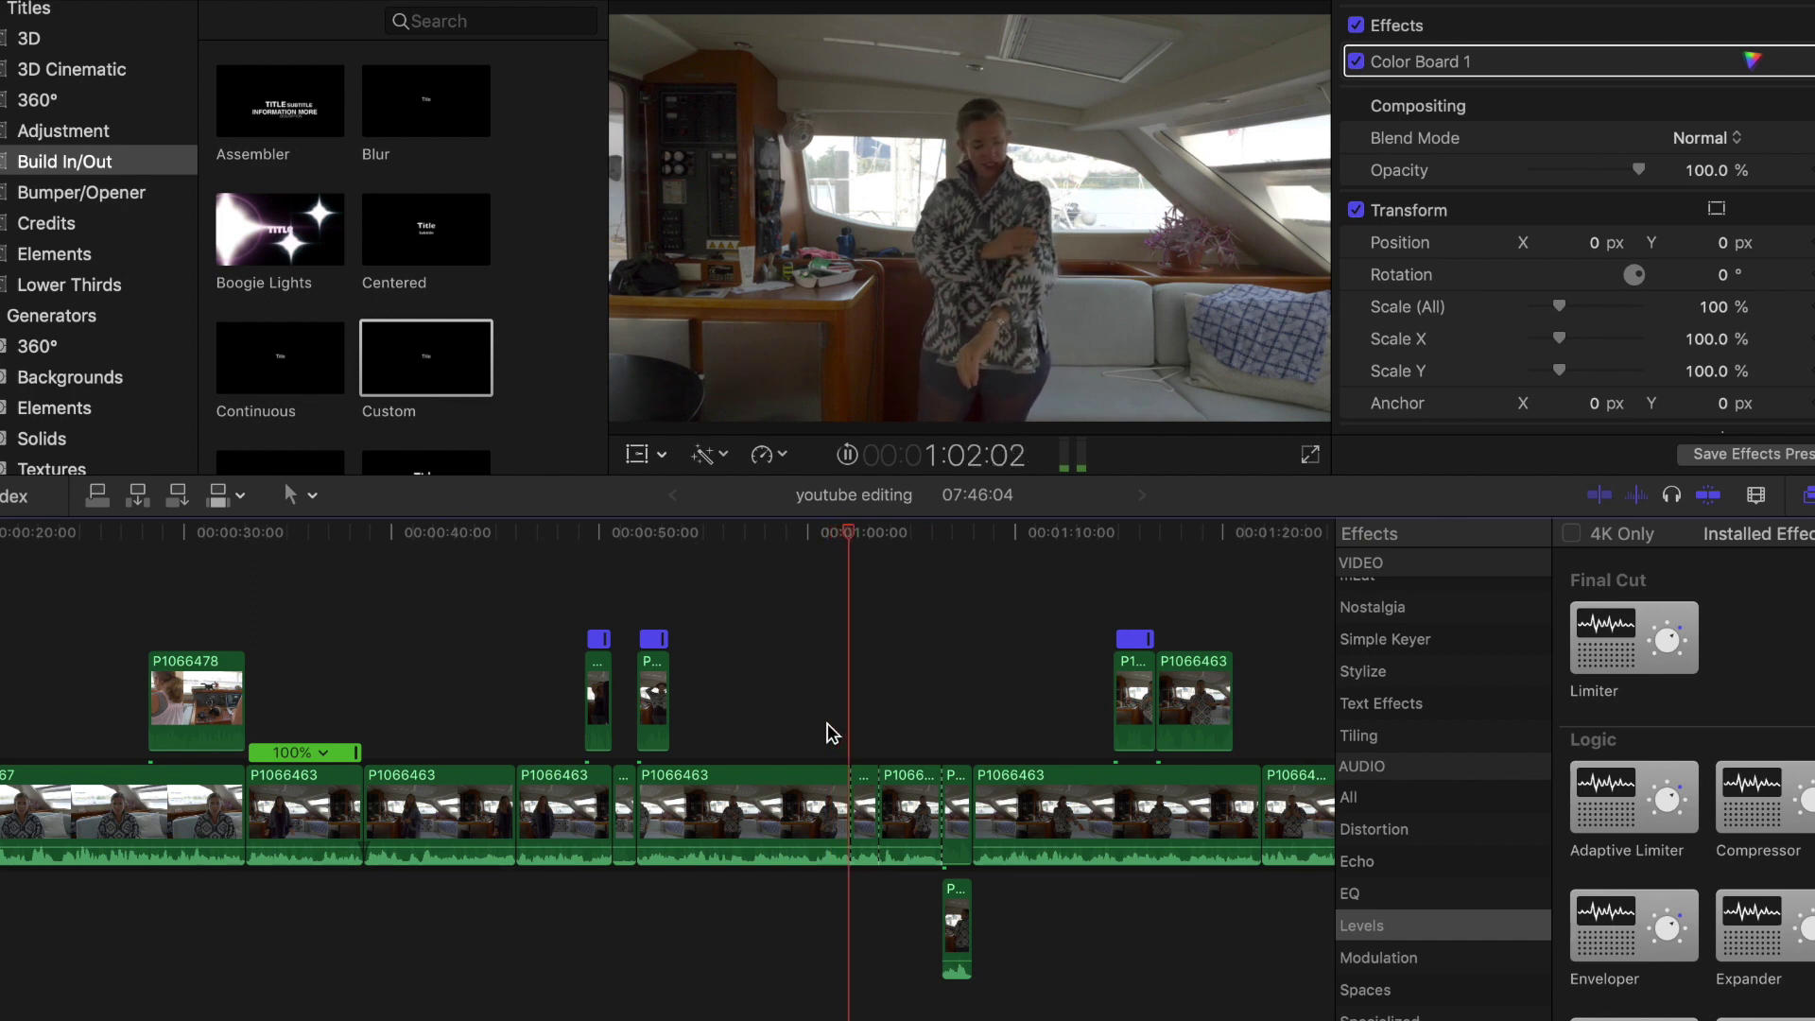
{"action": "key", "text": "space"}
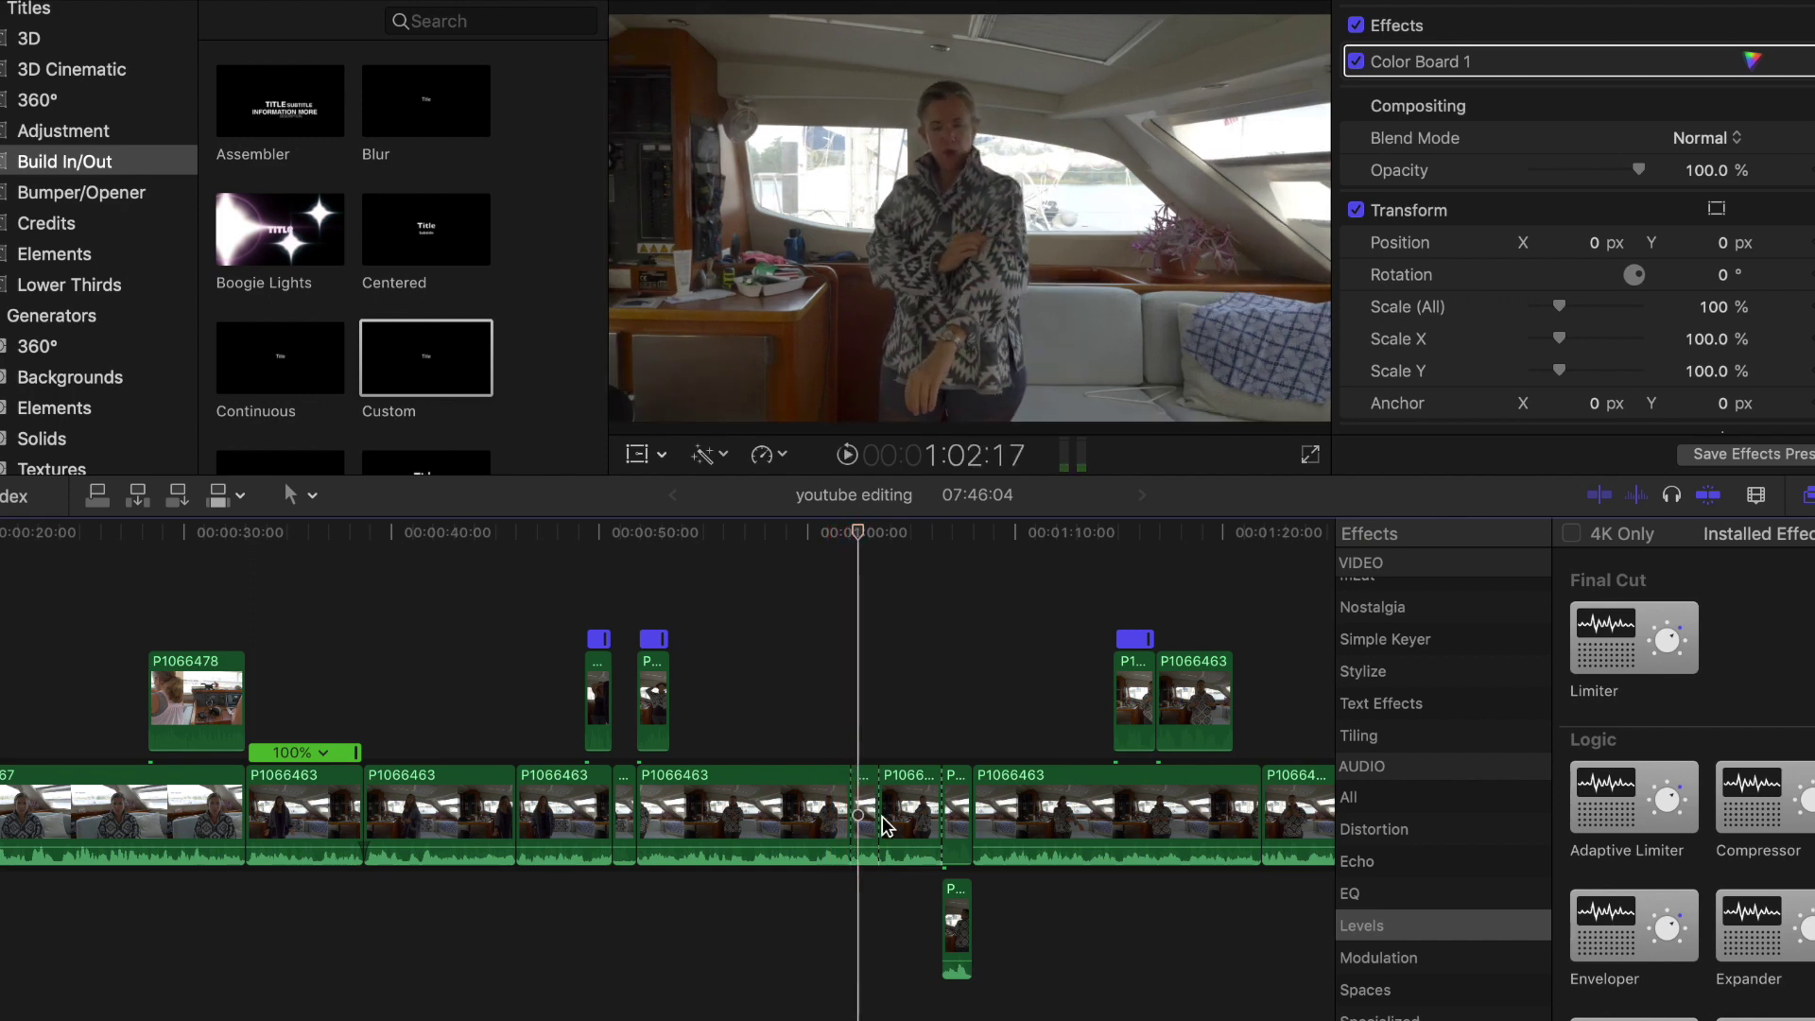
{"action": "left_click", "coordinate": [868, 779]}
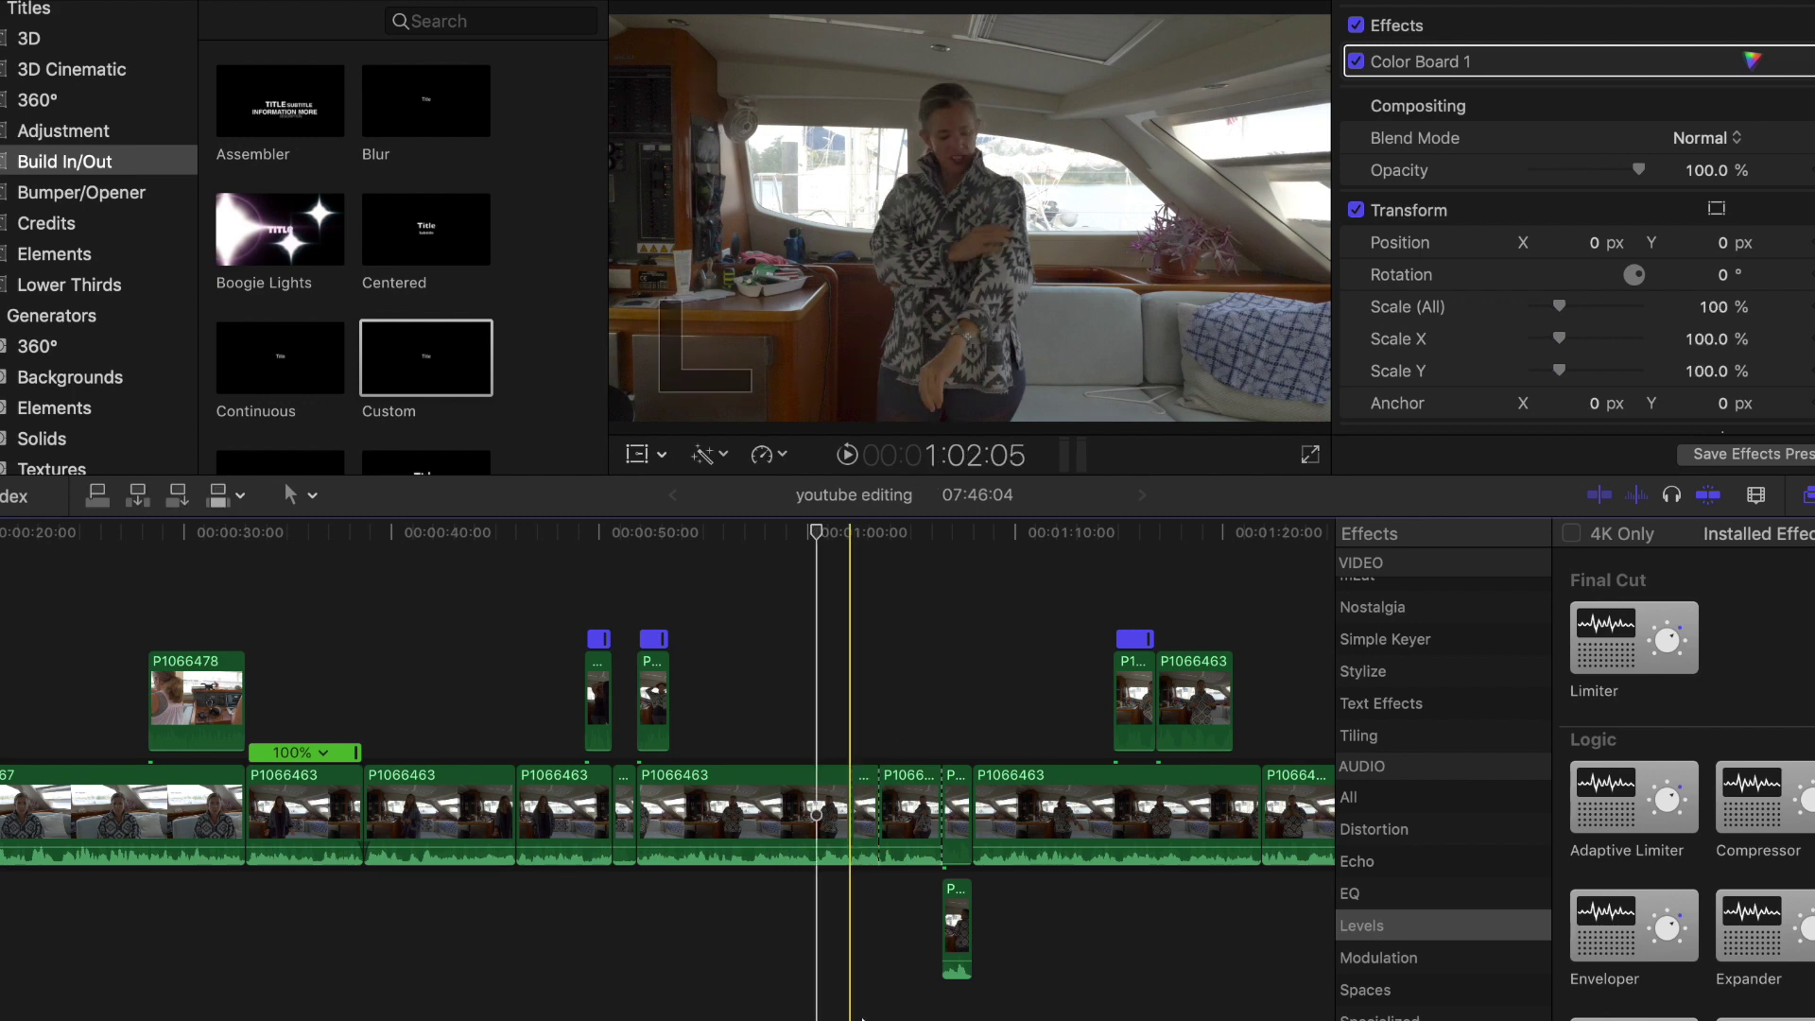
{"action": "left_click", "coordinate": [816, 728]}
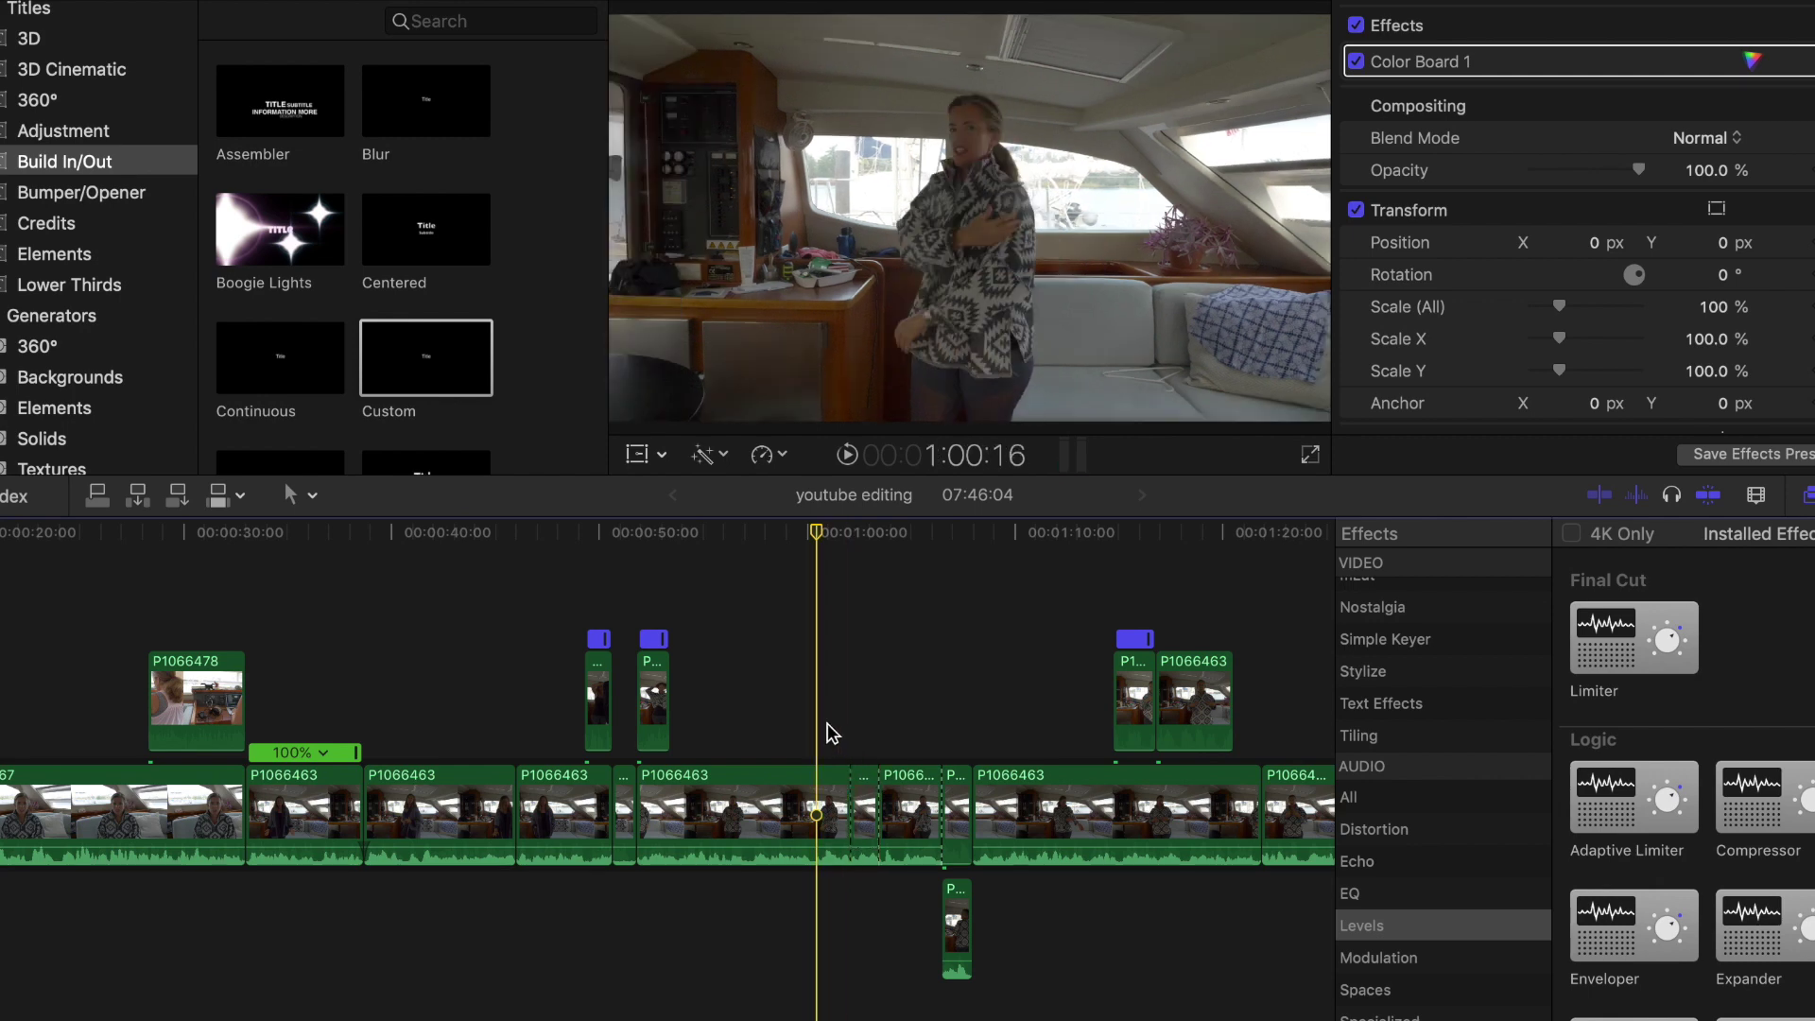
{"action": "key", "text": "space"}
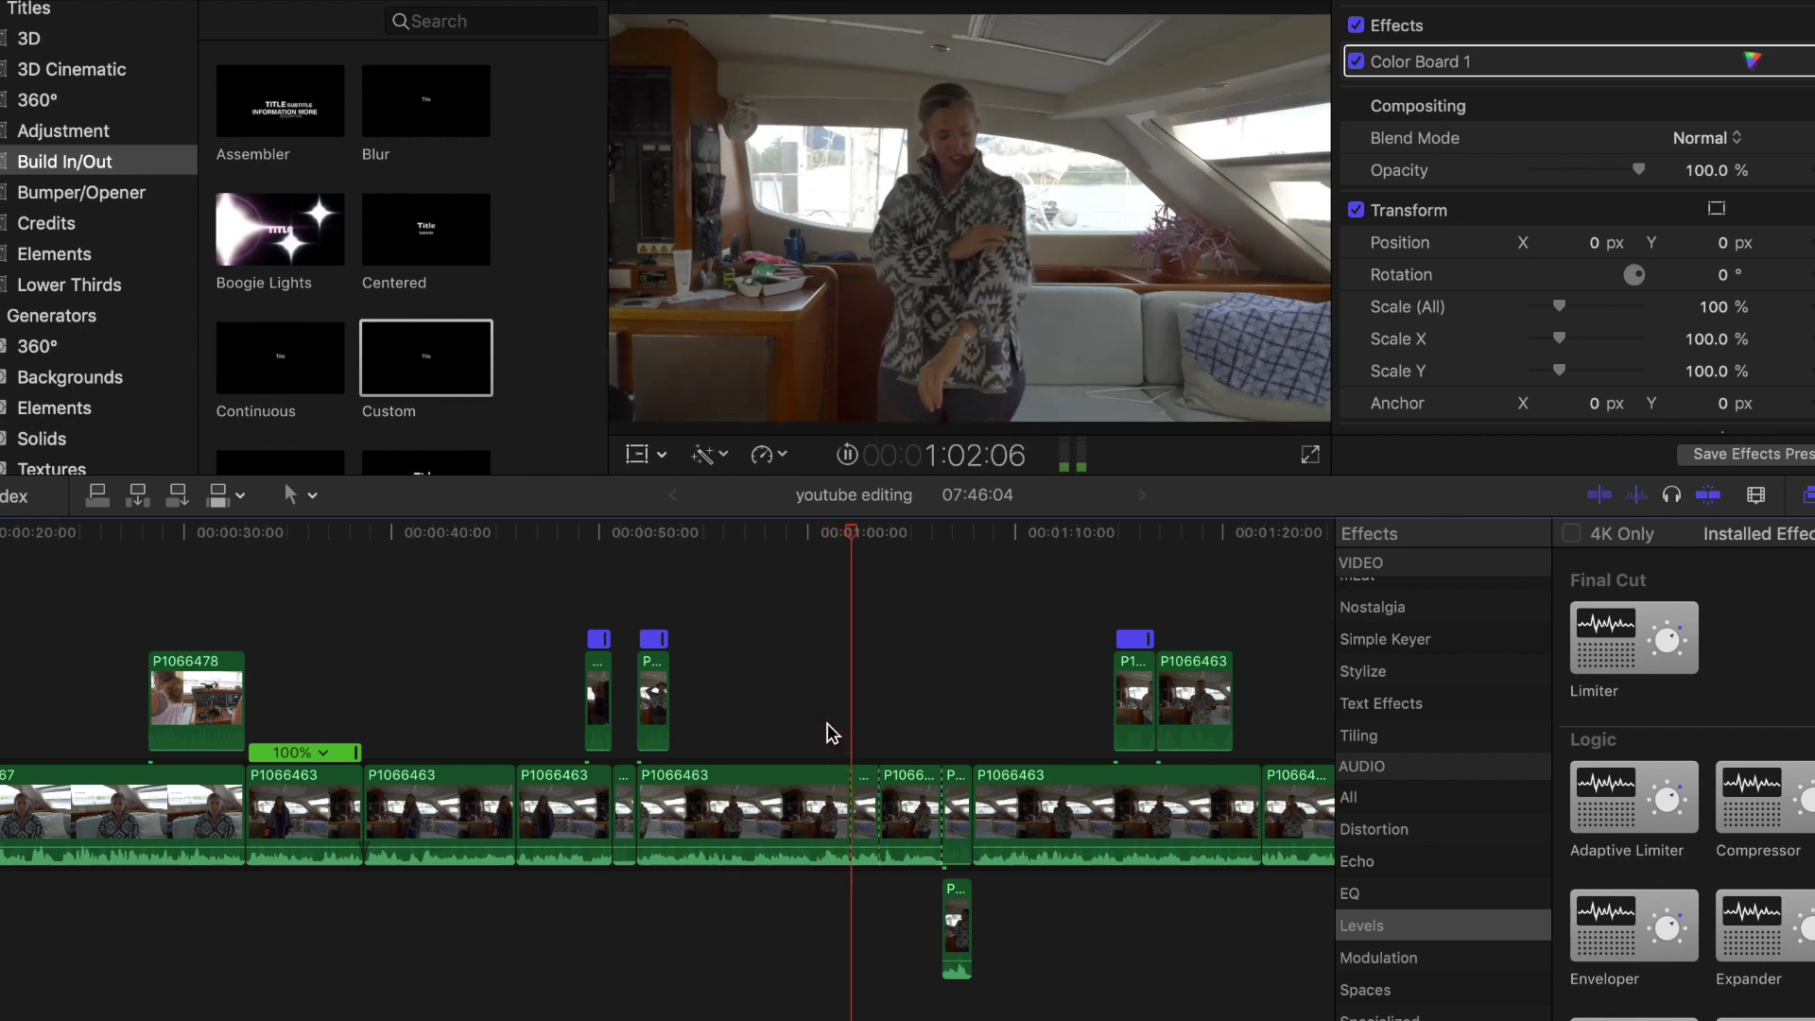
{"action": "key", "text": "space"}
{"action": "left_click", "coordinate": [866, 780]}
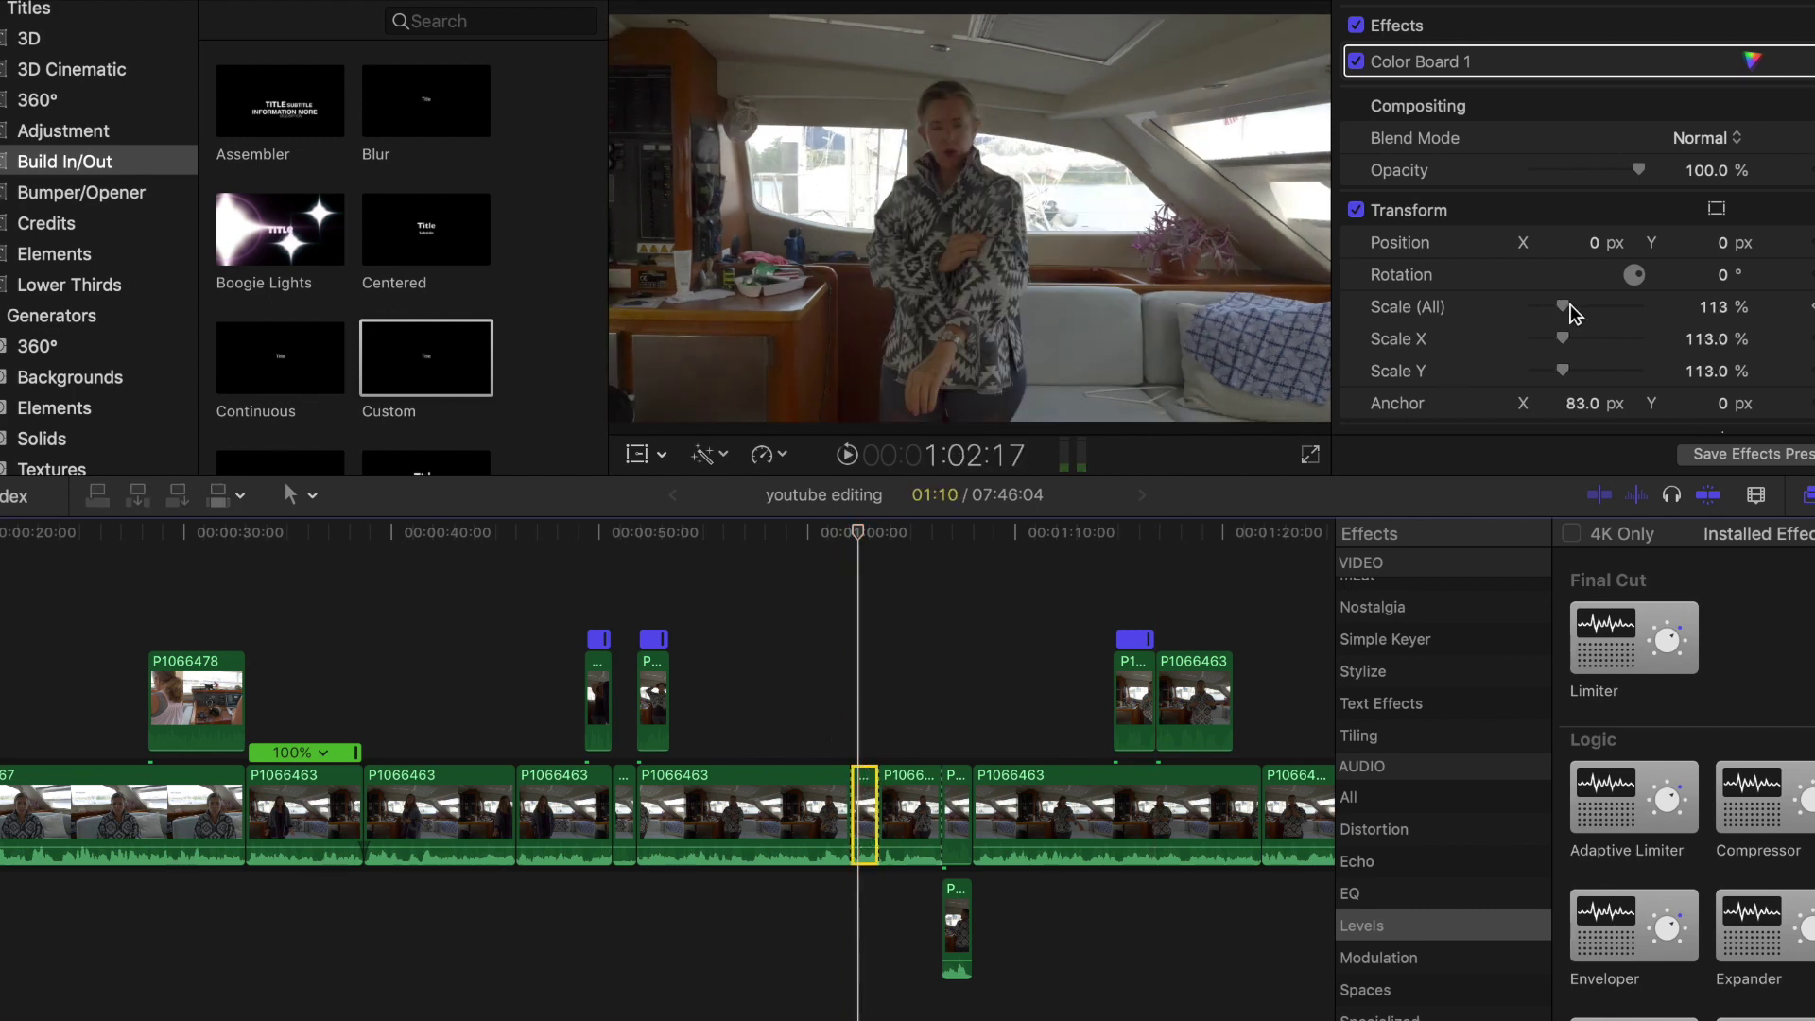
{"action": "left_click_drag", "start_coordinate": [1566, 304], "coordinate": [1624, 314]}
Set the clip's Anchor Y to 10 px and Anchor X to about 132 px.
{"action": "left_click", "coordinate": [1700, 403]}
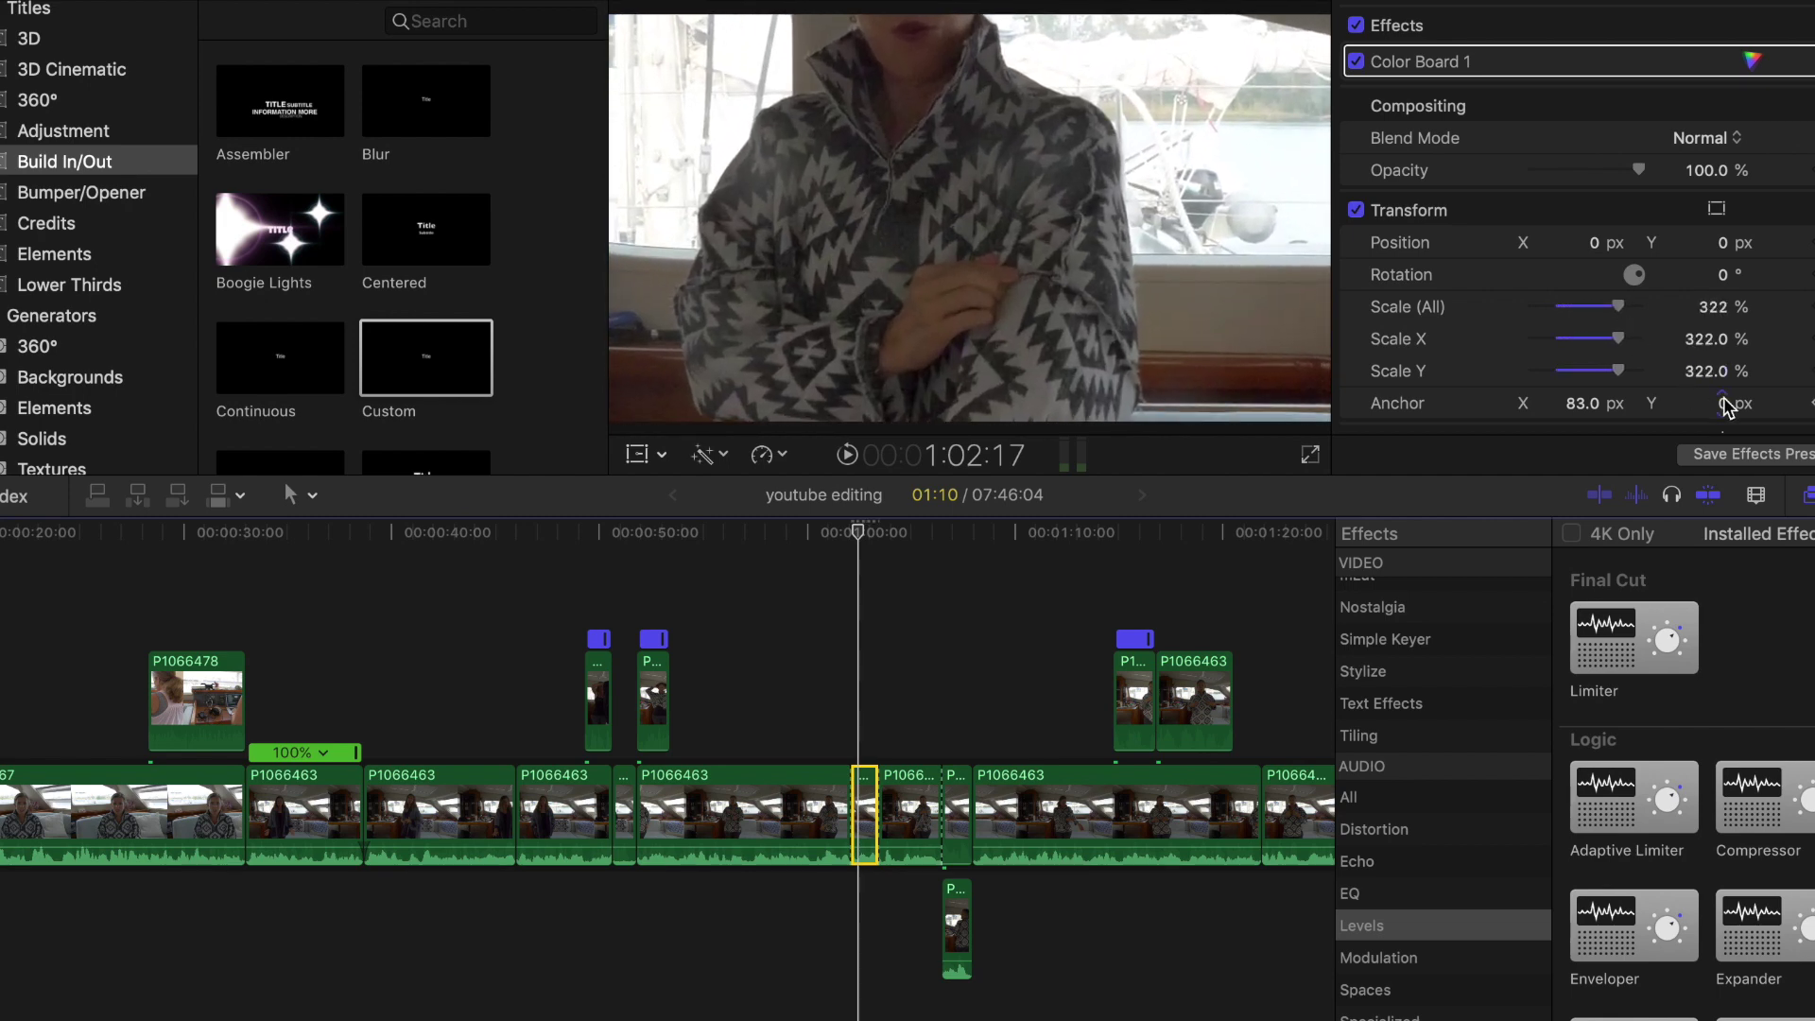
{"action": "type", "text": "1"}
{"action": "key", "text": "Return"}
{"action": "type", "text": "10"}
{"action": "key", "text": "Return"}
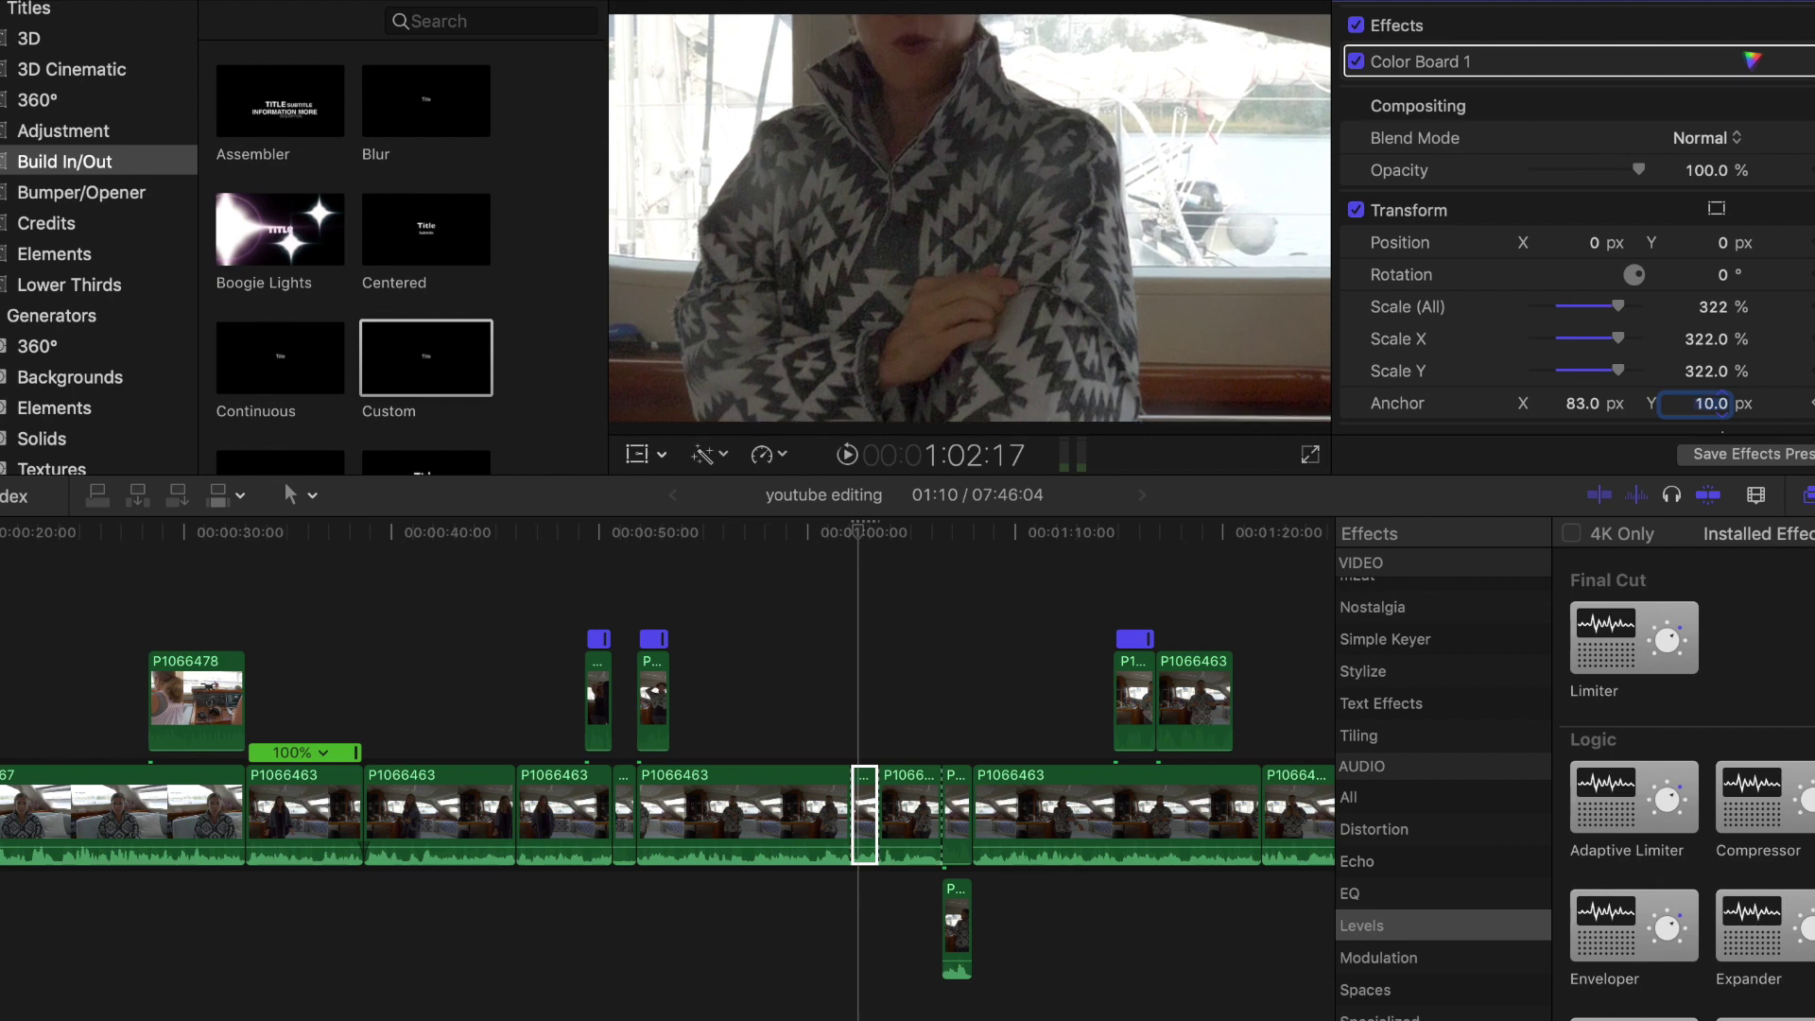
{"action": "left_click", "coordinate": [1588, 404]}
{"action": "type", "text": "84"}
{"action": "key", "text": "Return"}
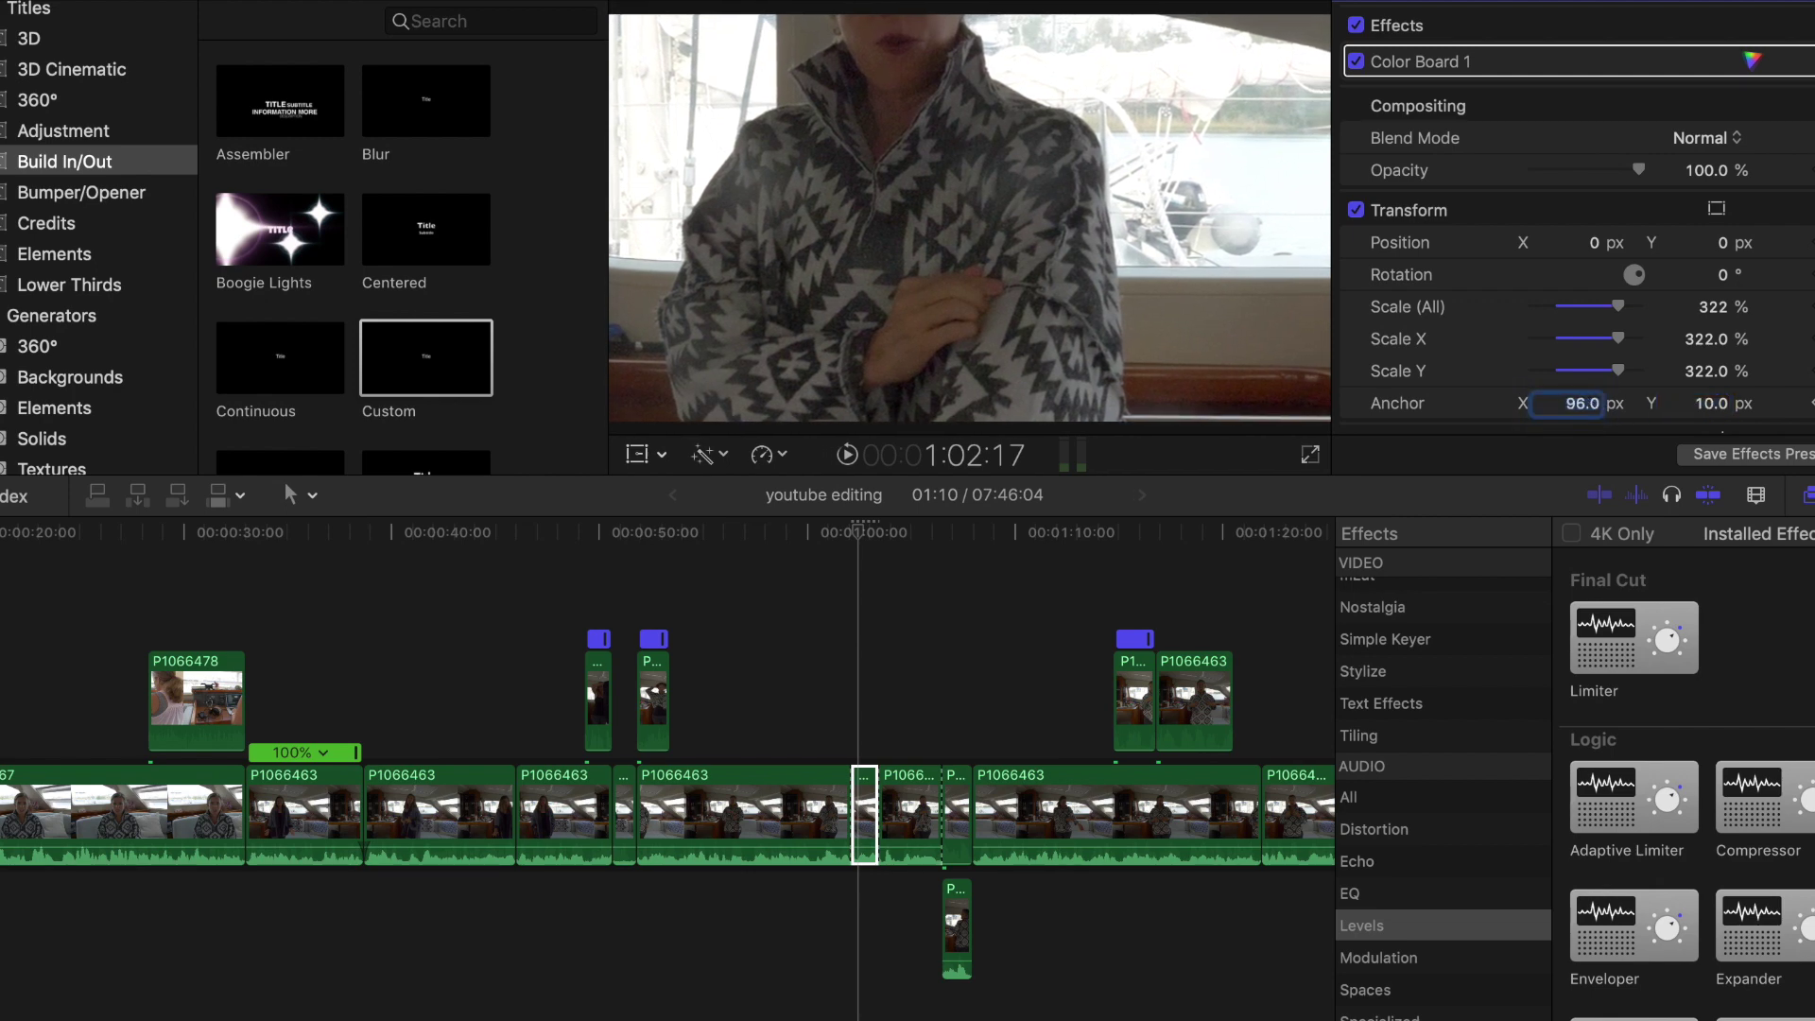
{"action": "type", "text": "108"}
{"action": "key", "text": "Return"}
{"action": "left_click_drag", "start_coordinate": [1577, 404], "coordinate": [1599, 404]}
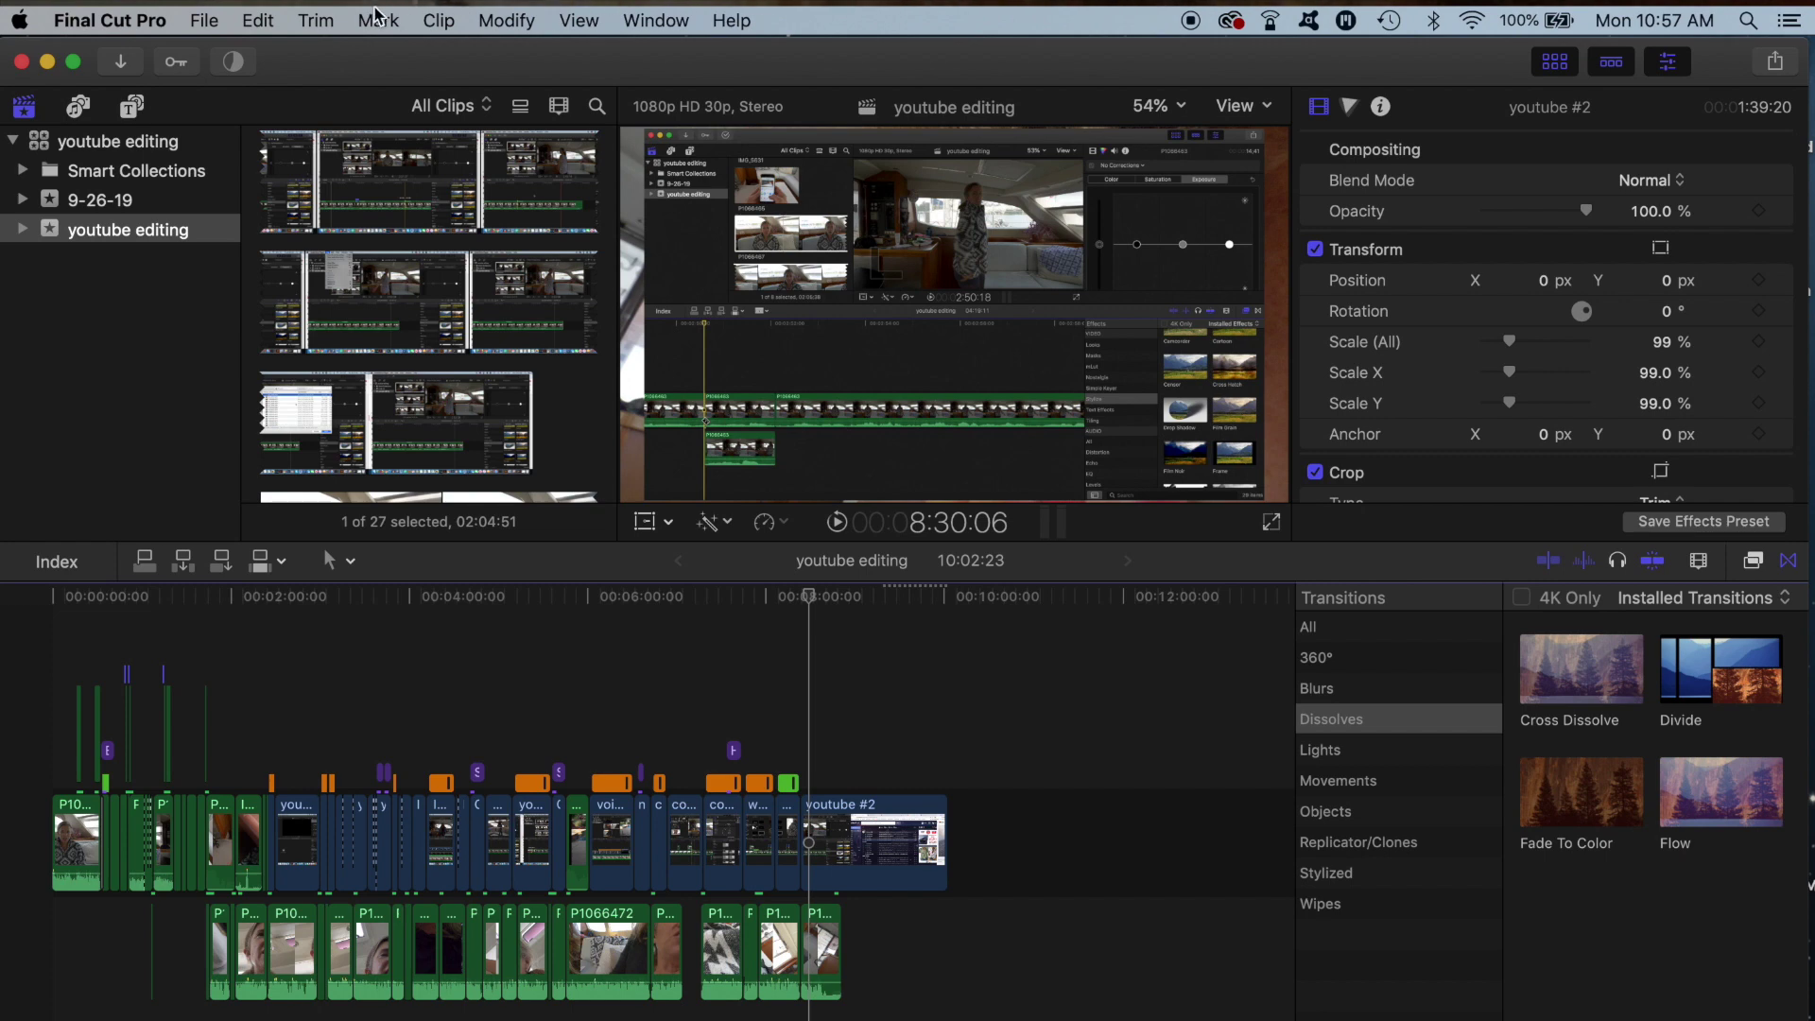
Start an Apple Devices 4K export of the project from File > Share.
{"action": "left_click", "coordinate": [205, 20]}
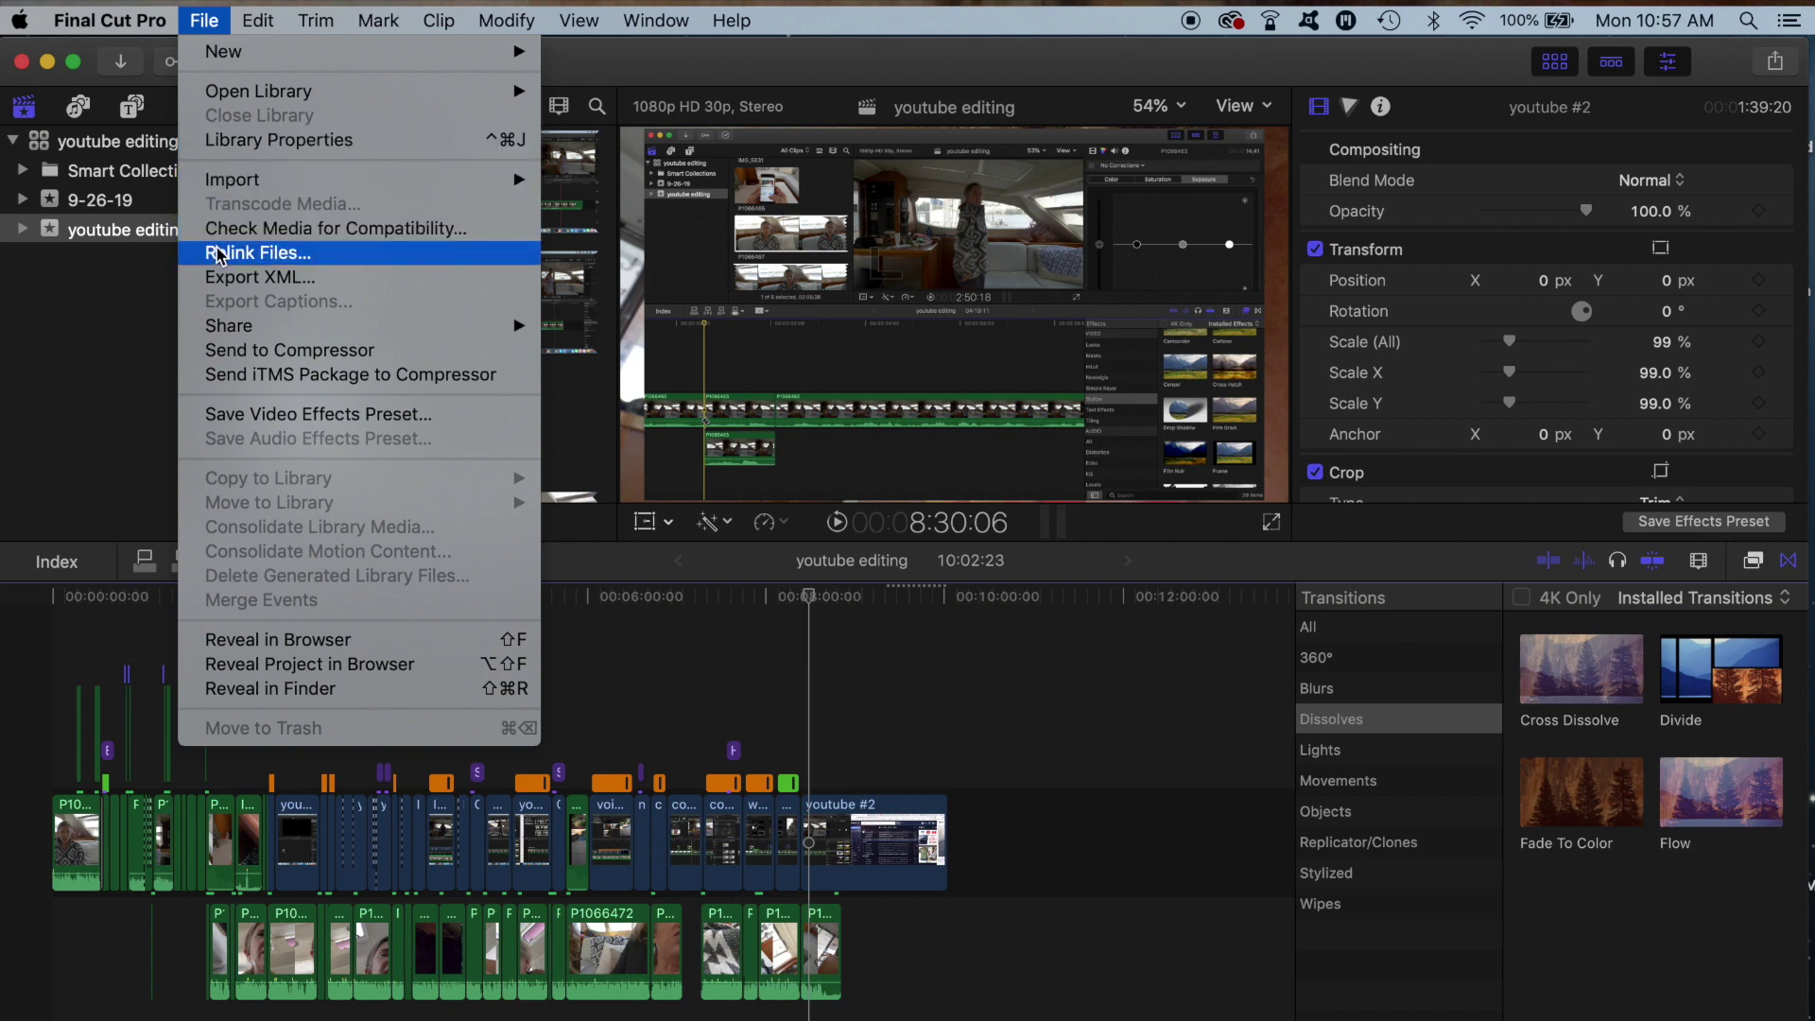
{"action": "mouse_move", "coordinate": [224, 328]}
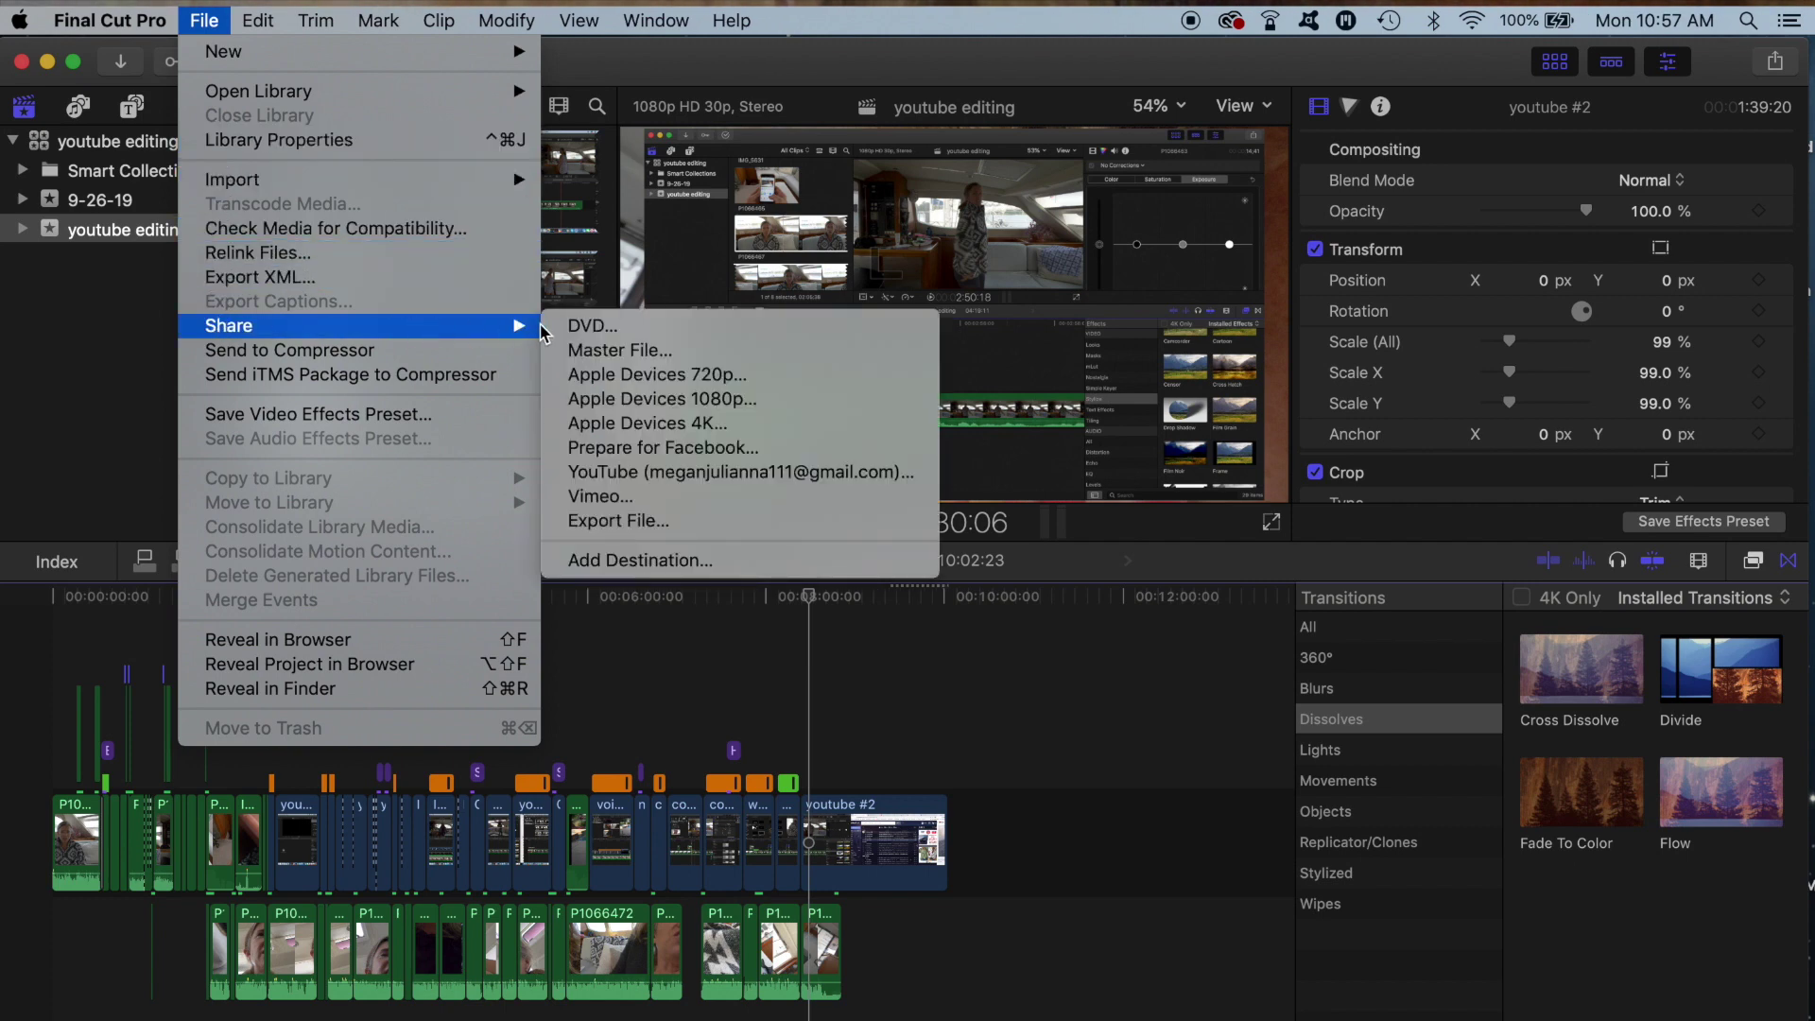
{"action": "left_click", "coordinate": [586, 433]}
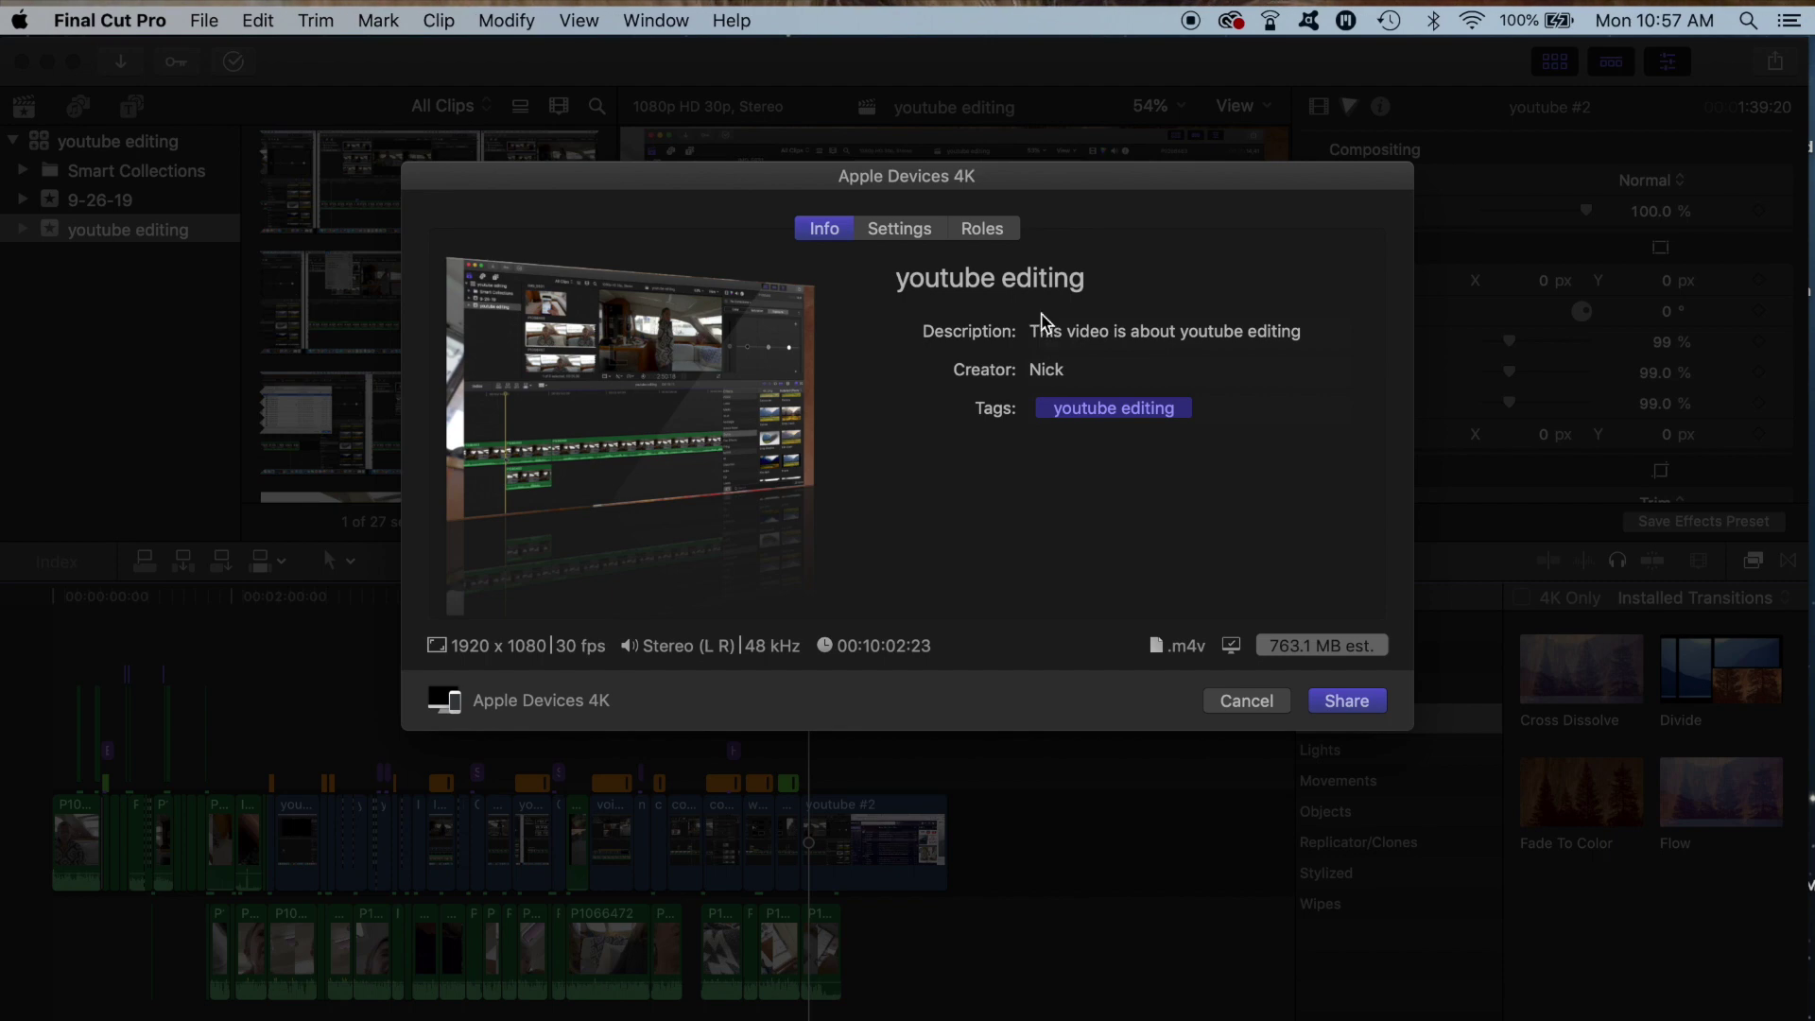
Replace the Creator field with the editor's name and review the export's format and codec settings.
{"action": "left_click", "coordinate": [1019, 288]}
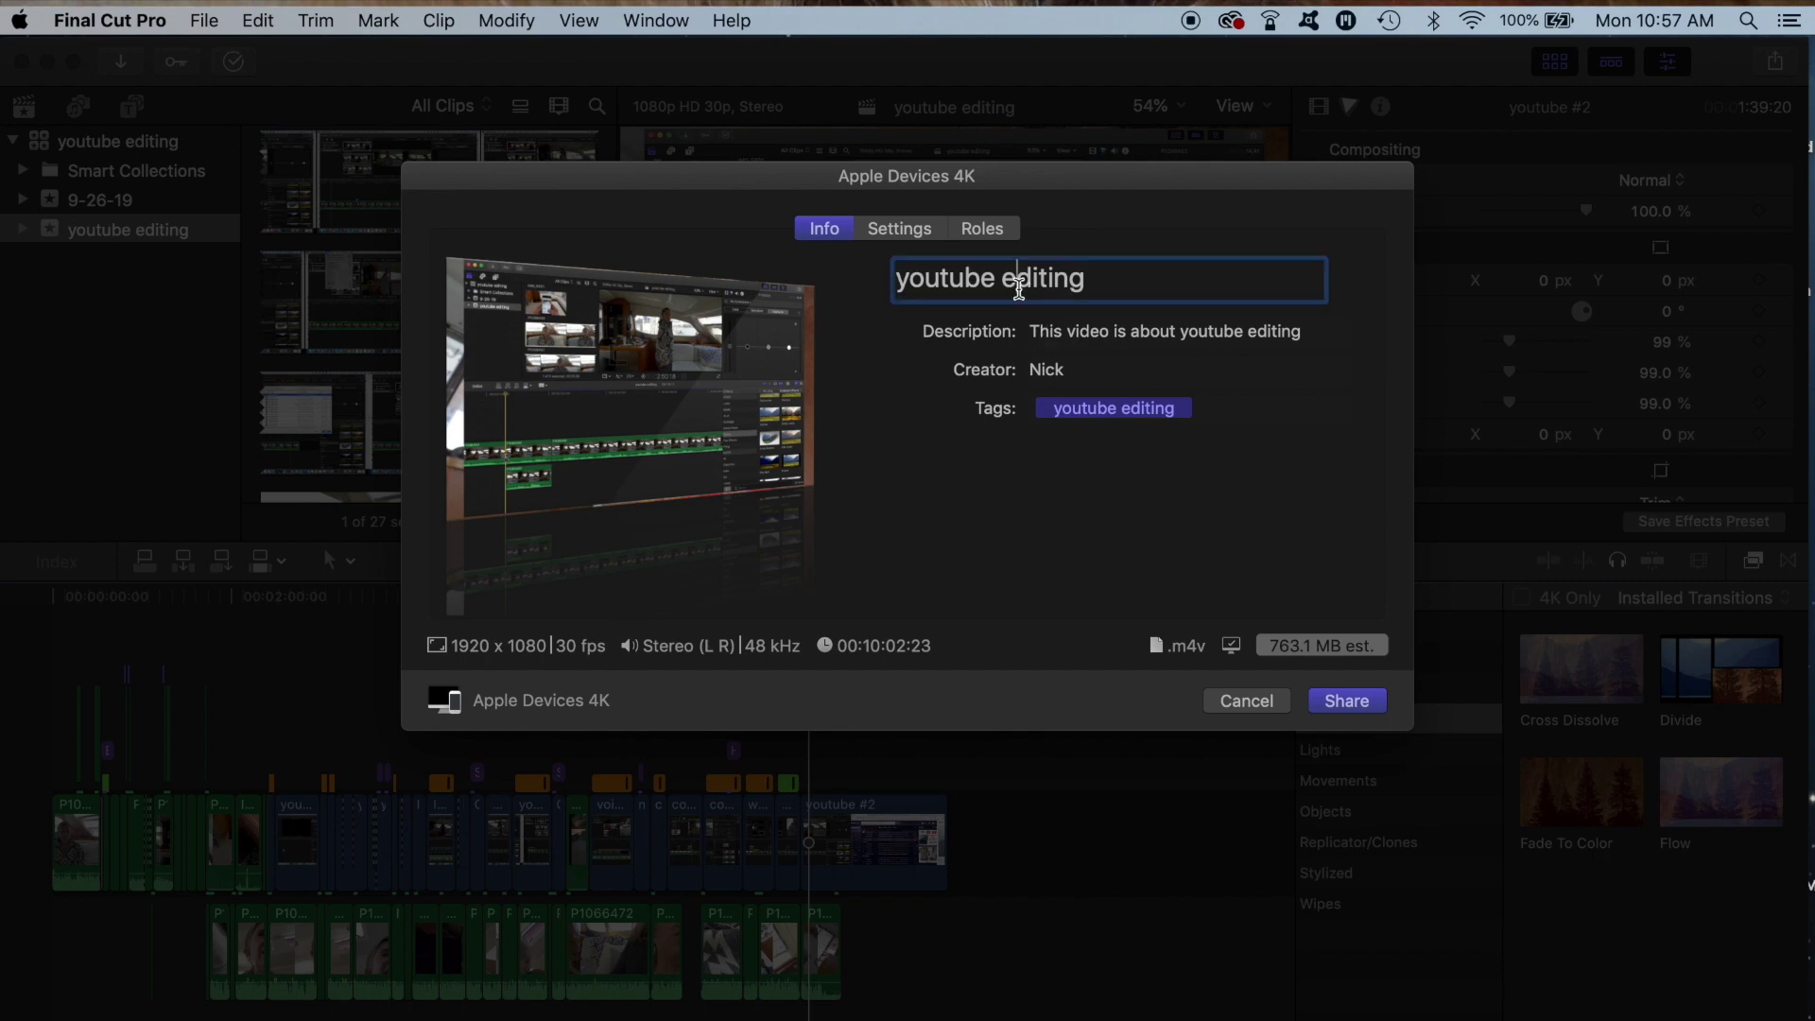
{"action": "type", "text": "Megan"}
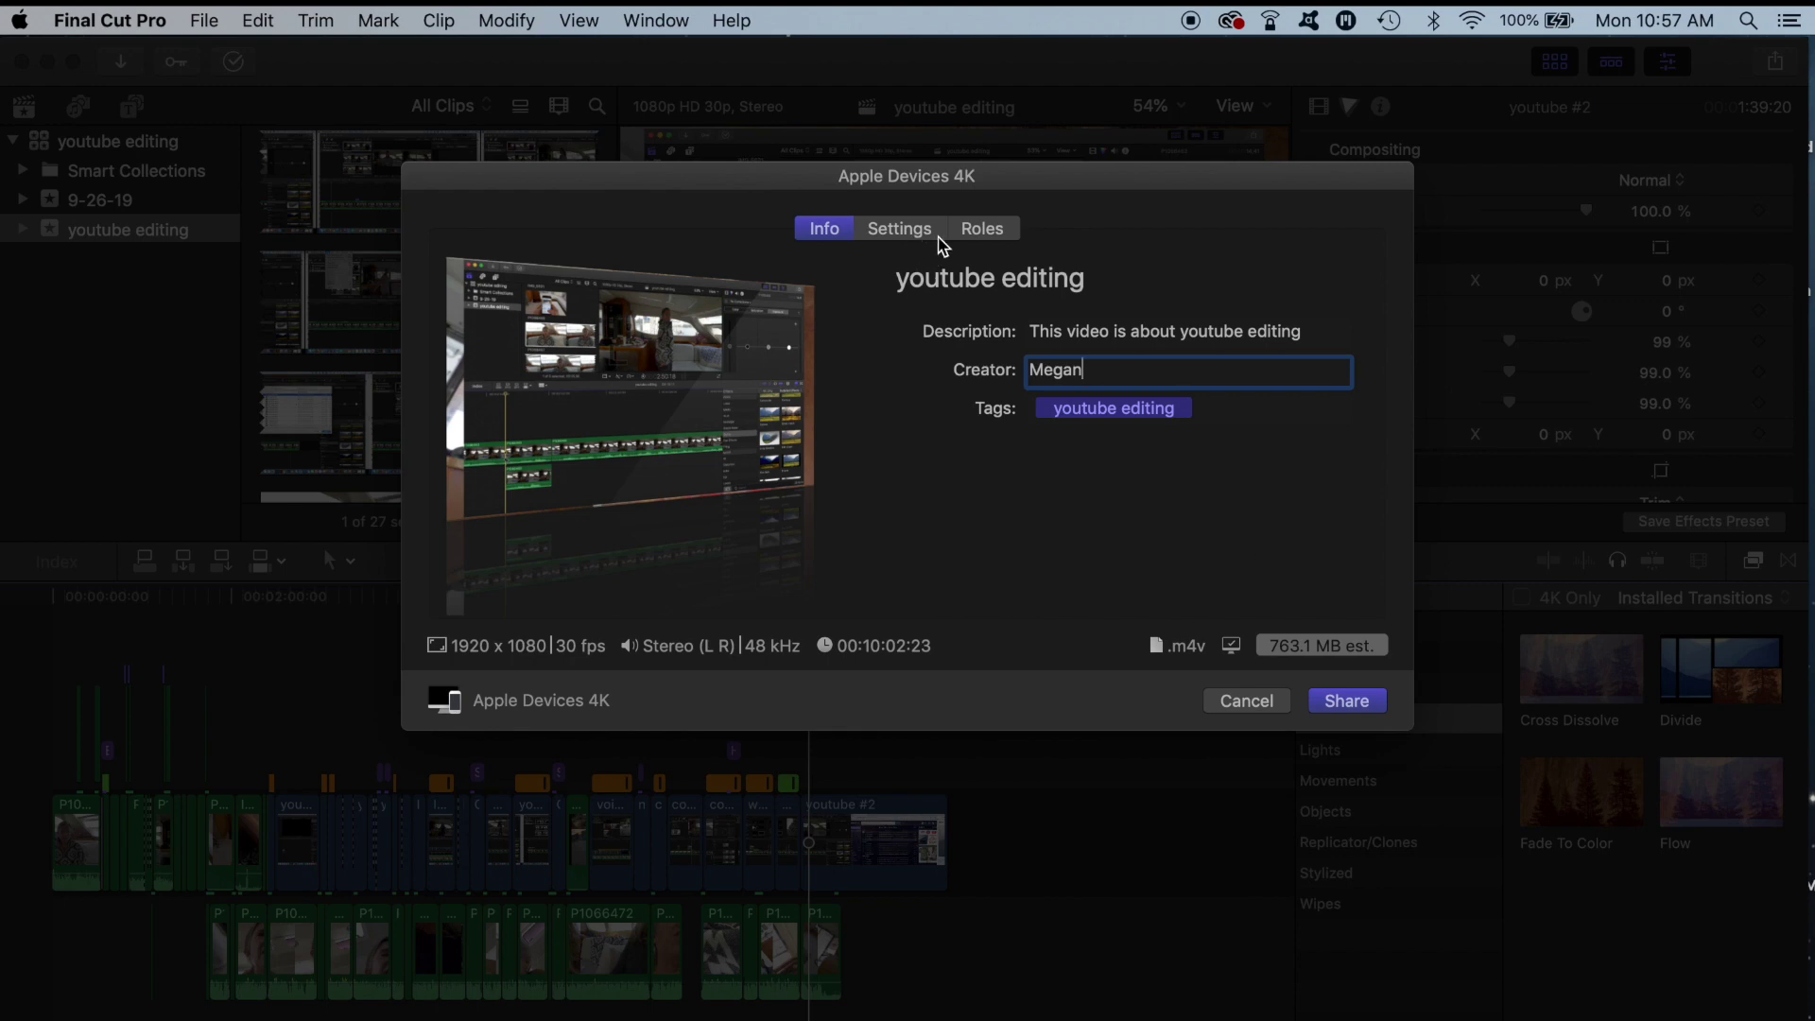
{"action": "left_click", "coordinate": [917, 238]}
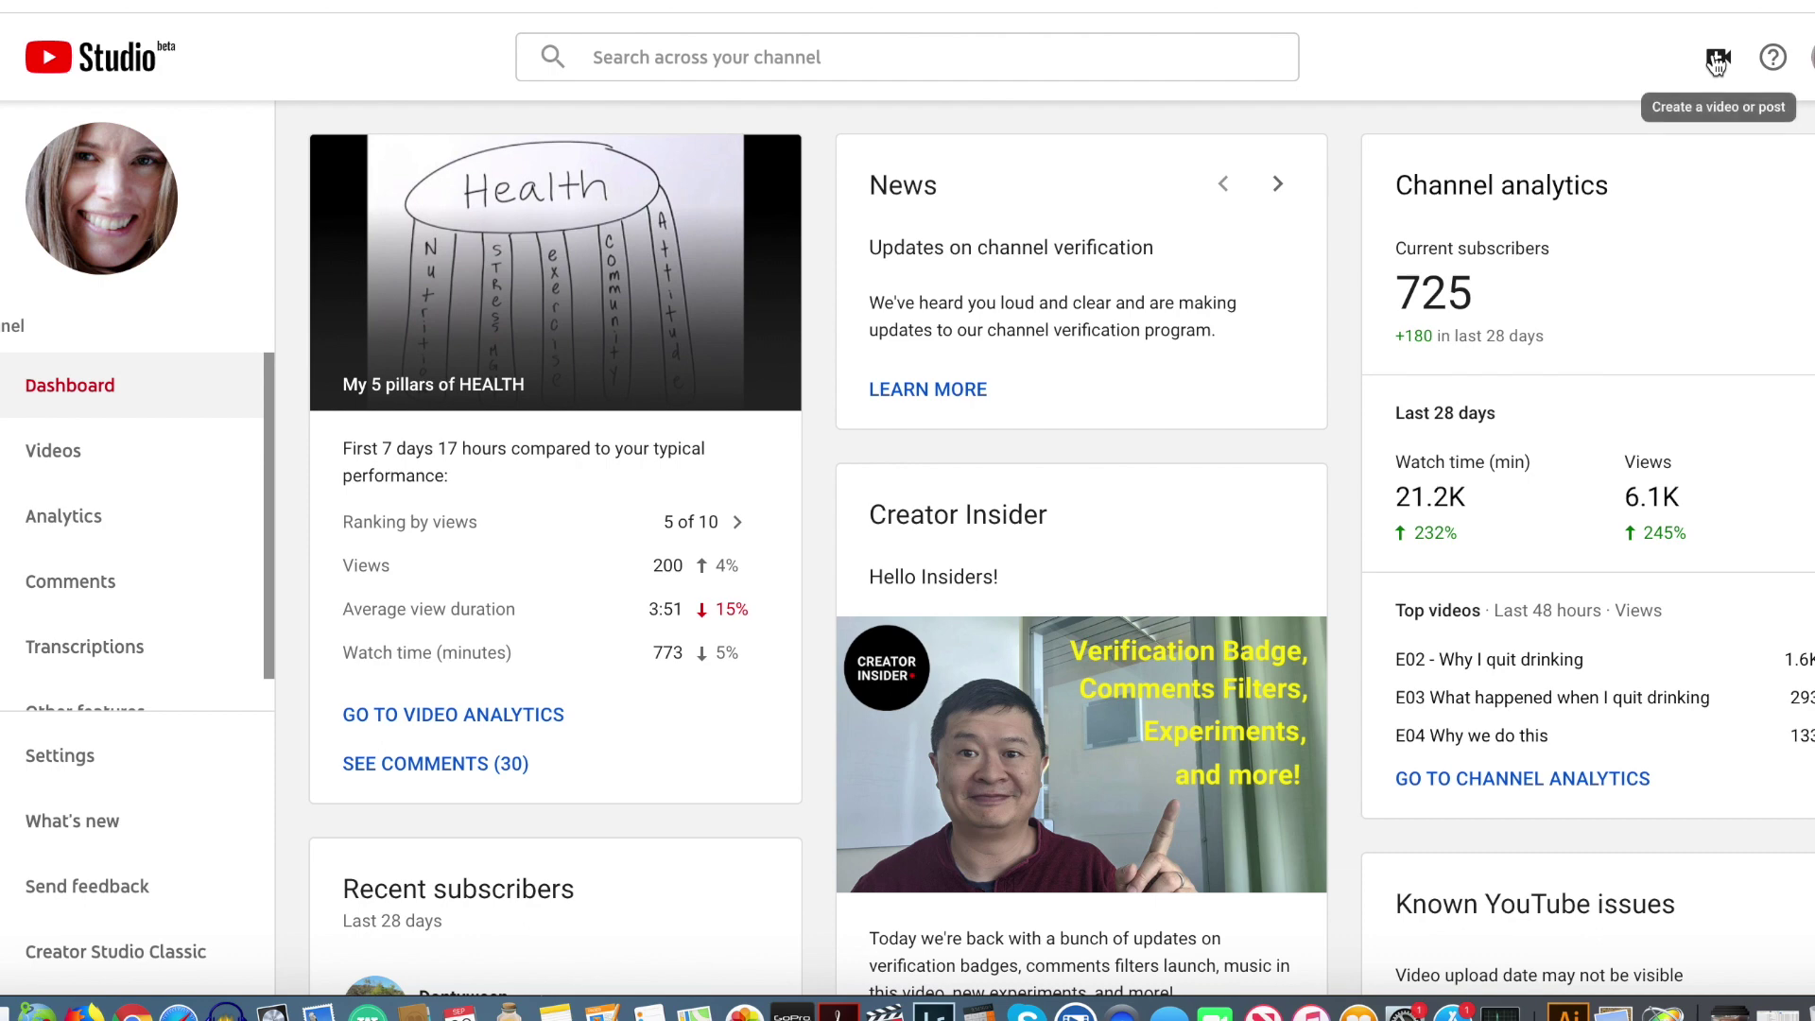
Begin a new video upload in YouTube Studio with privacy set to Unlisted.
{"action": "left_click", "coordinate": [1718, 59]}
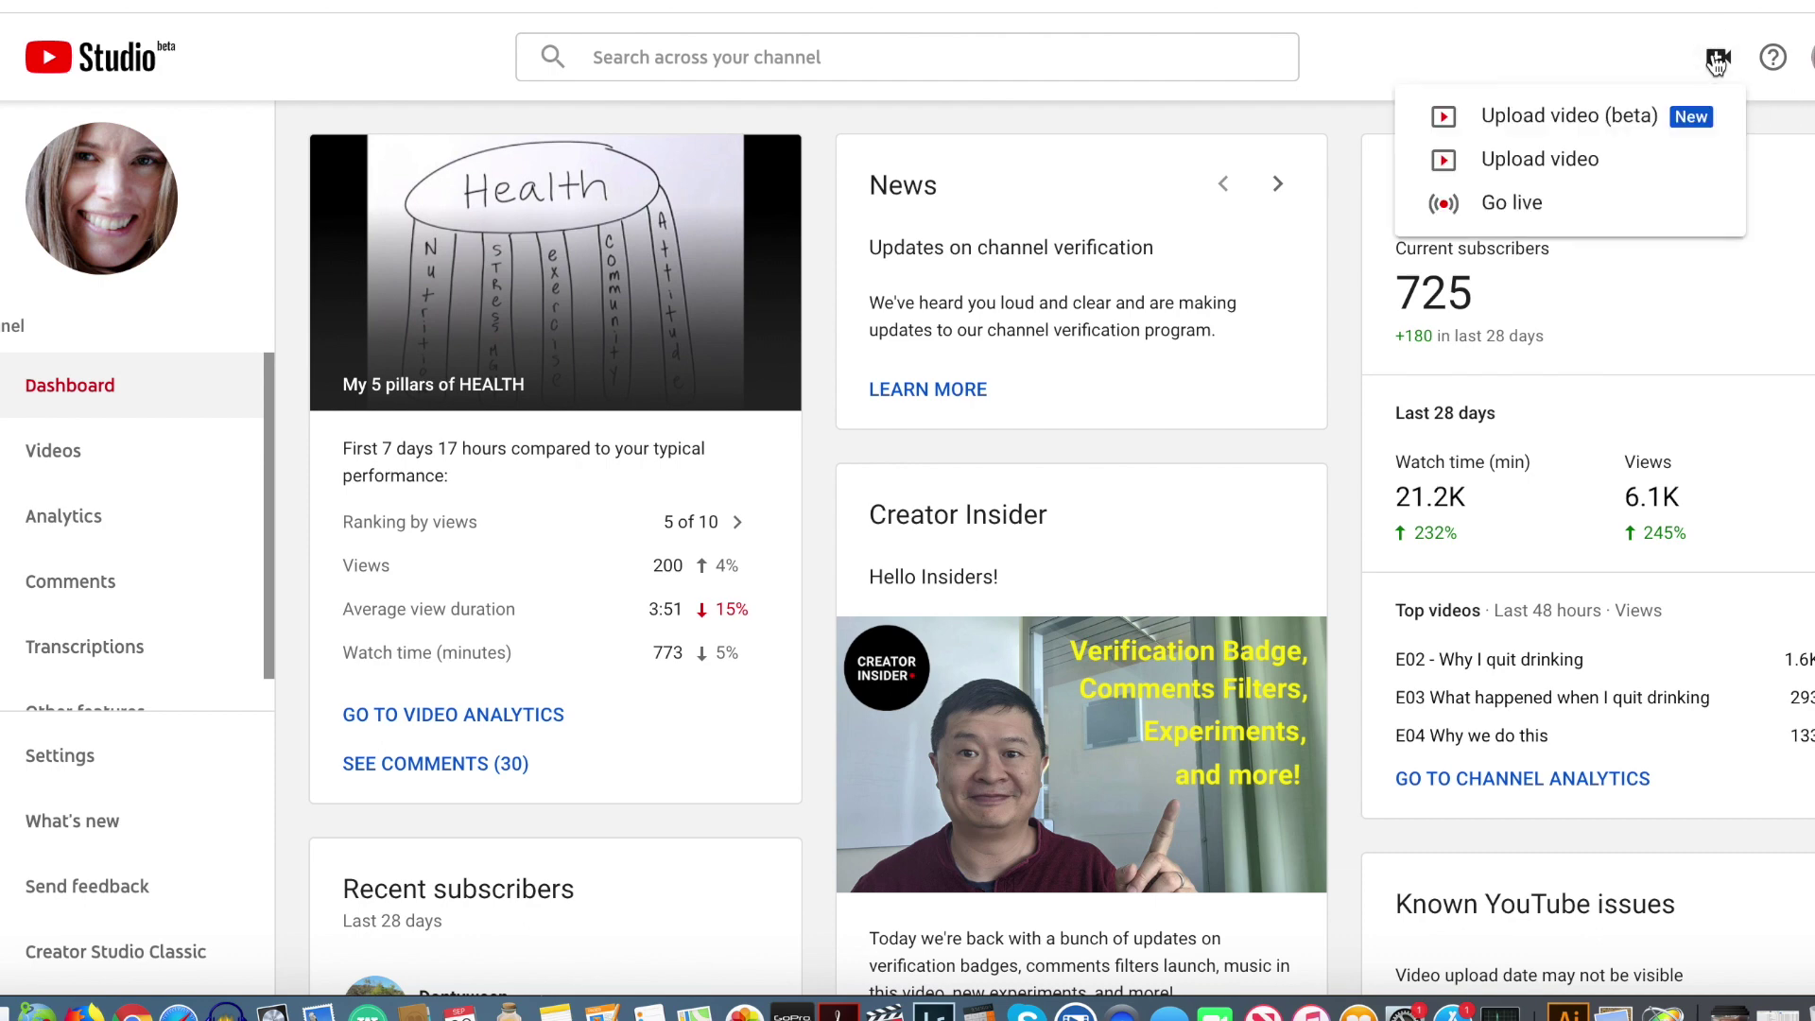
{"action": "left_click", "coordinate": [1538, 163]}
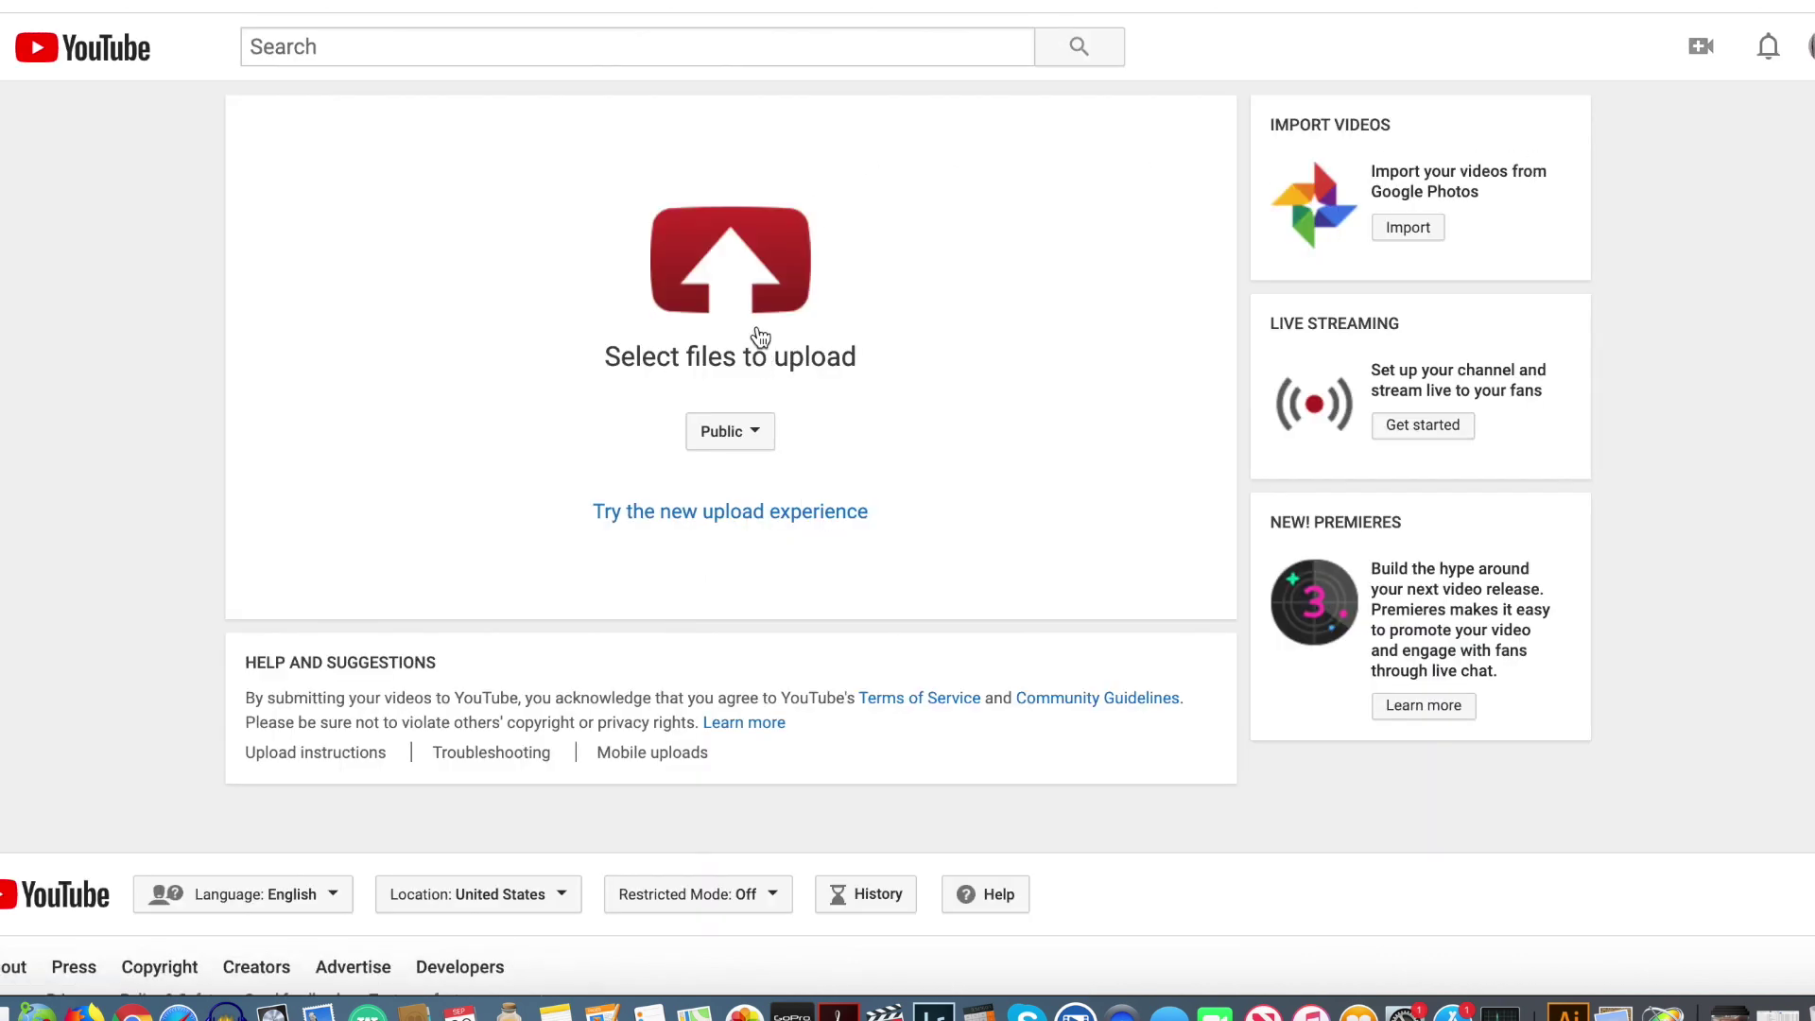
{"action": "left_click", "coordinate": [736, 440]}
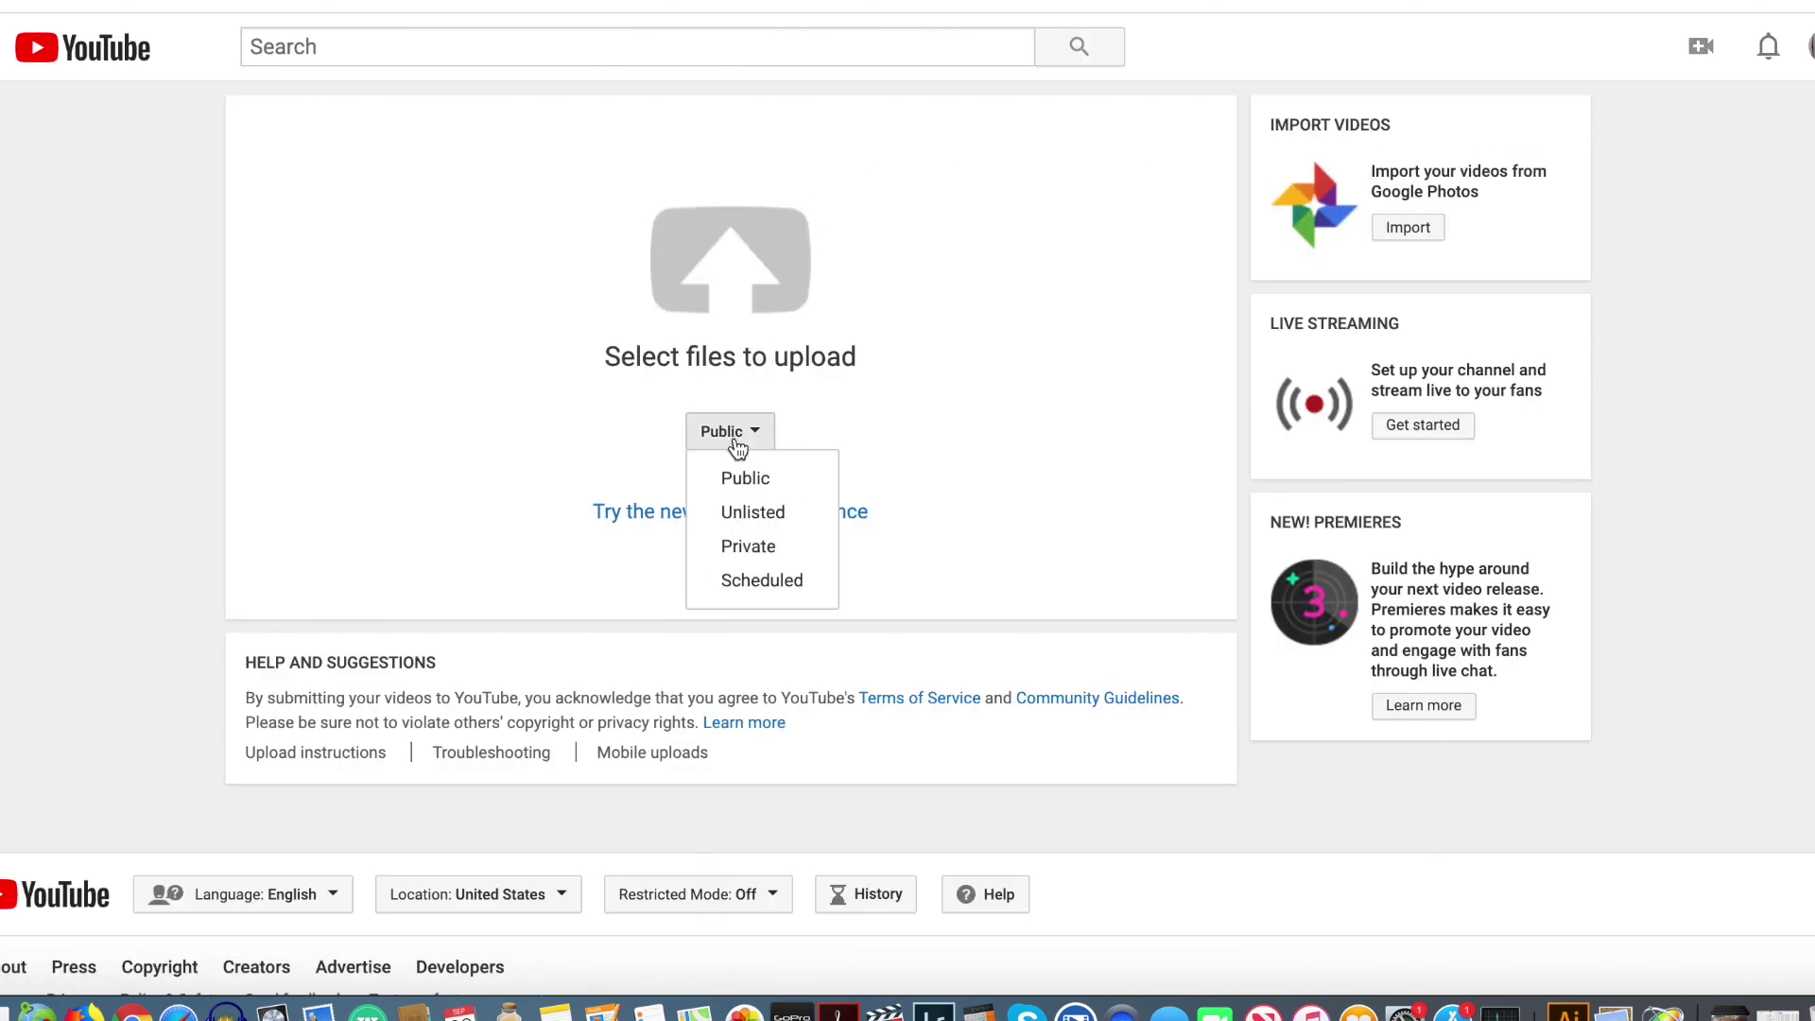
{"action": "left_click", "coordinate": [748, 517]}
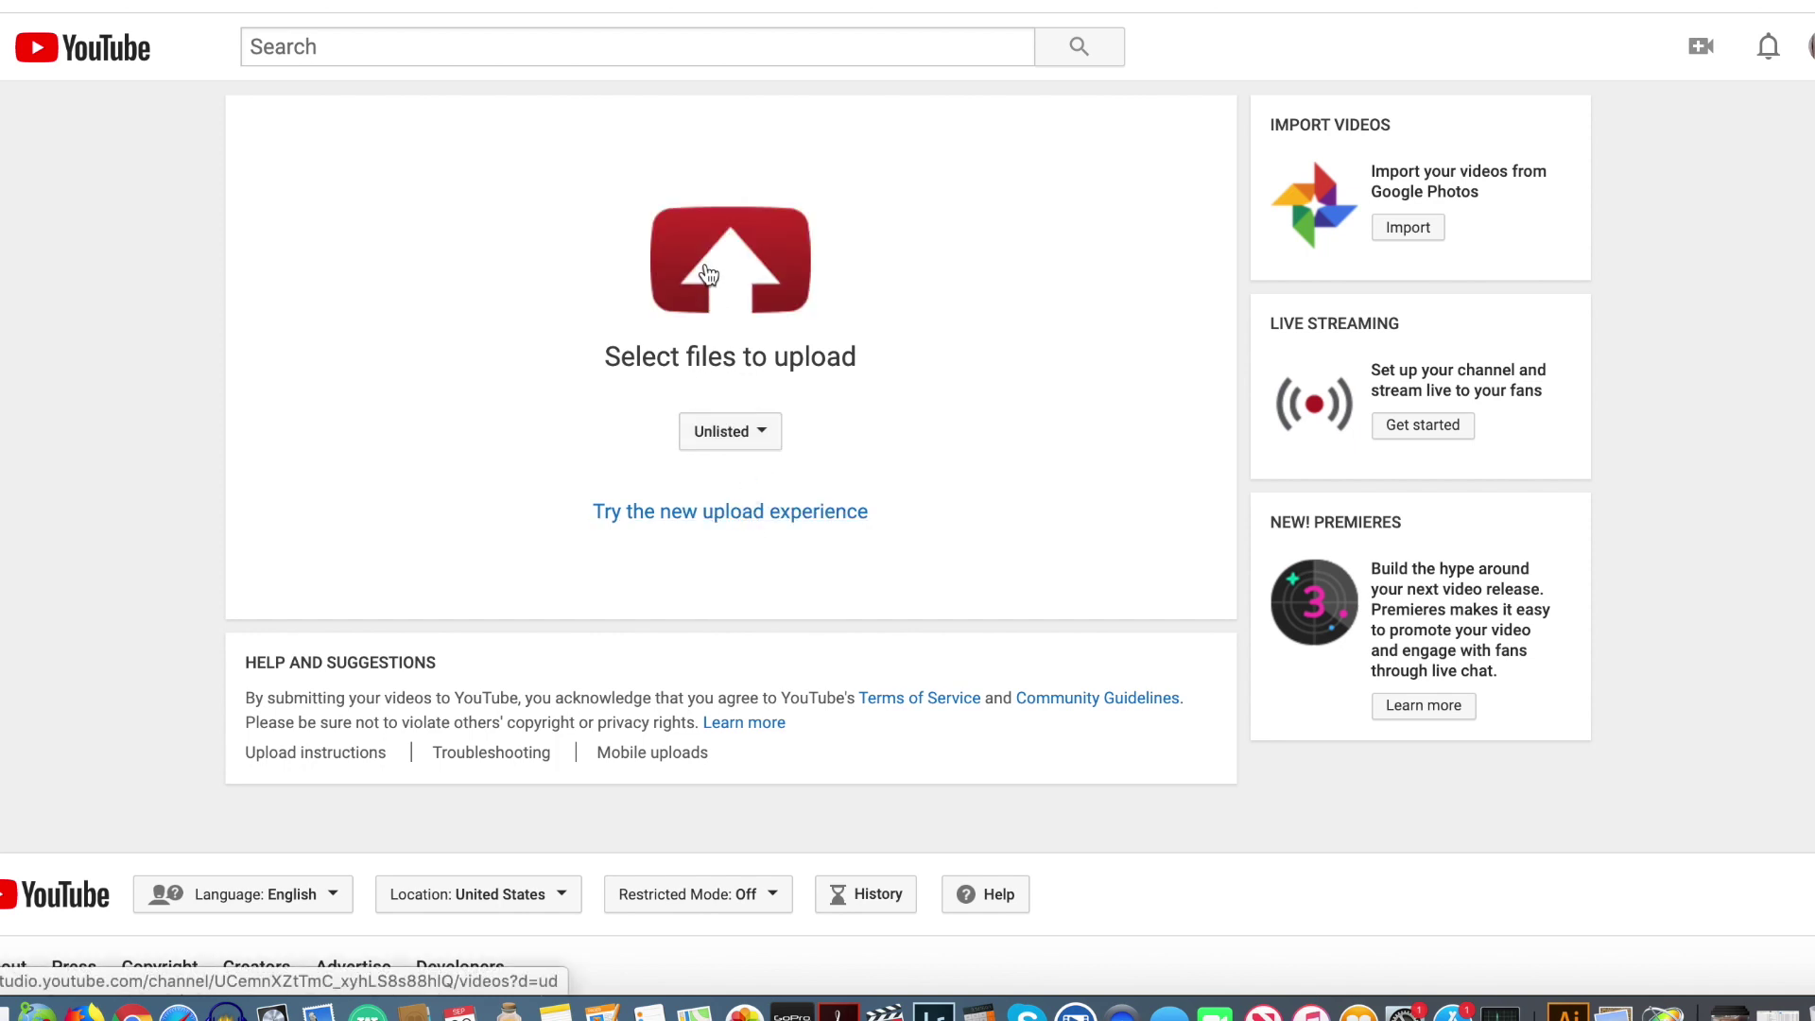
Select Barton Creek Honey Bees - longer.m4v from the home folder's videos.
{"action": "left_click", "coordinate": [709, 275]}
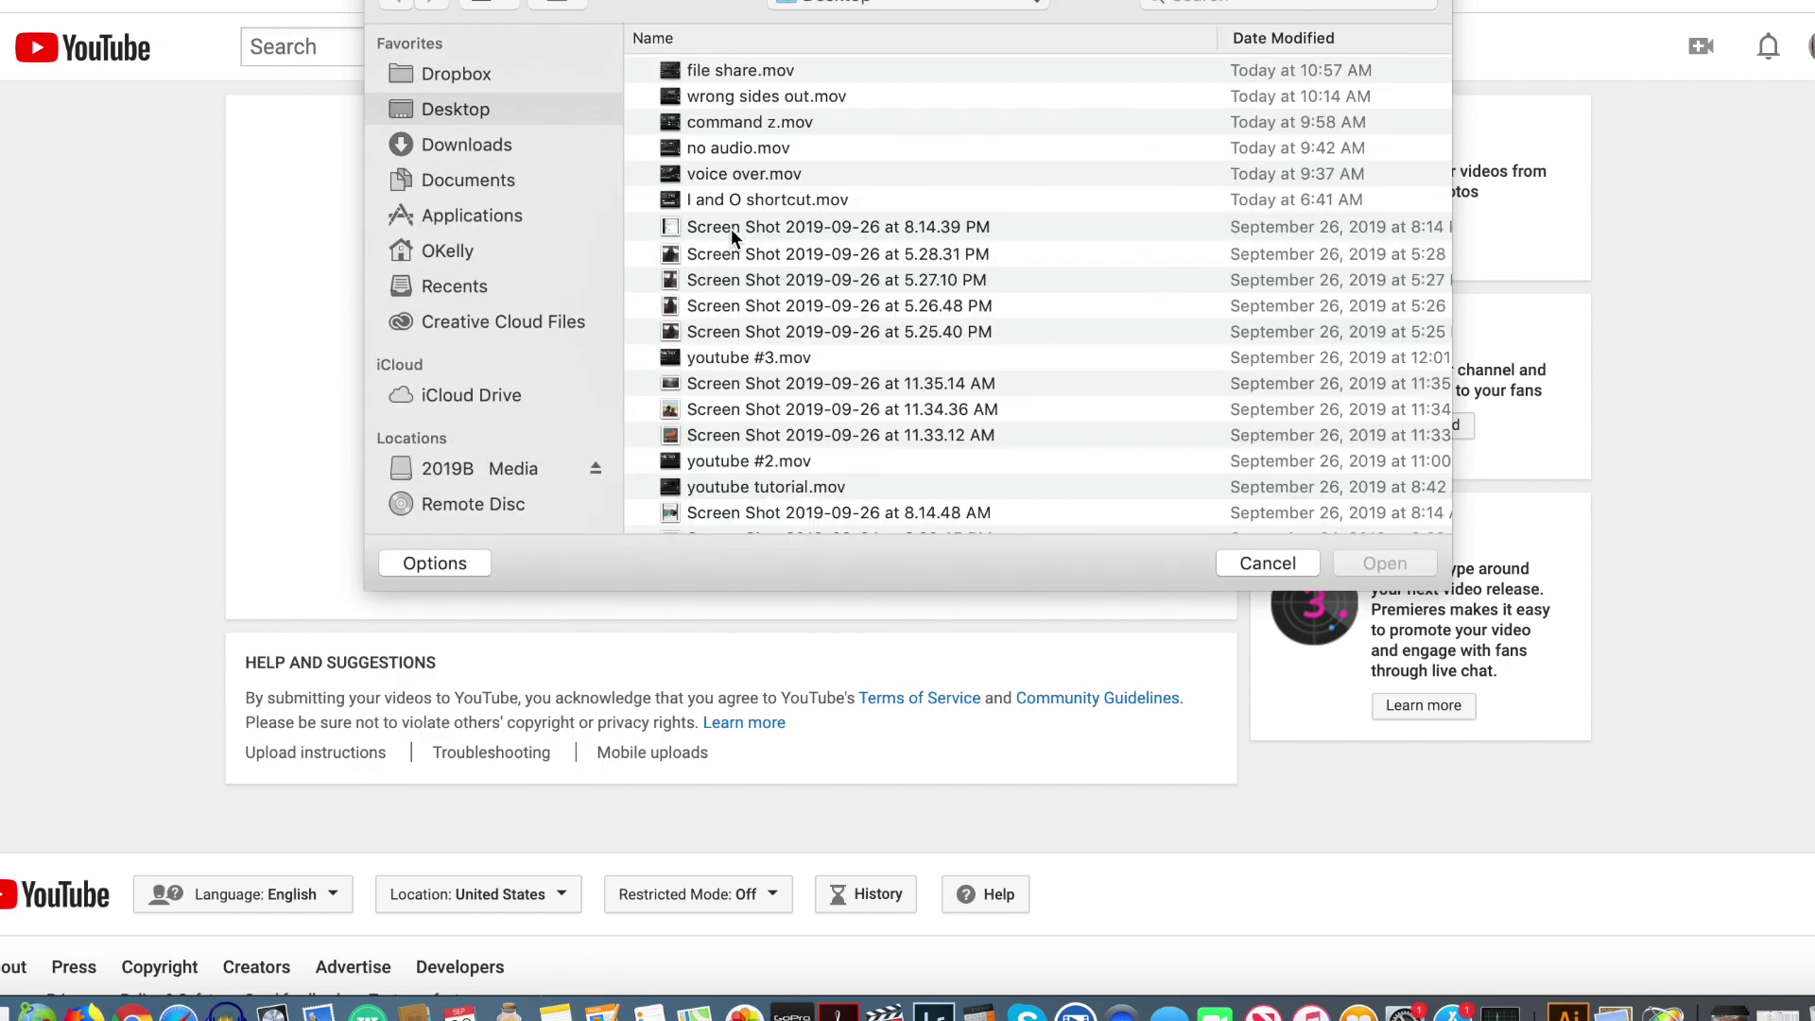
{"action": "left_click", "coordinate": [457, 253]}
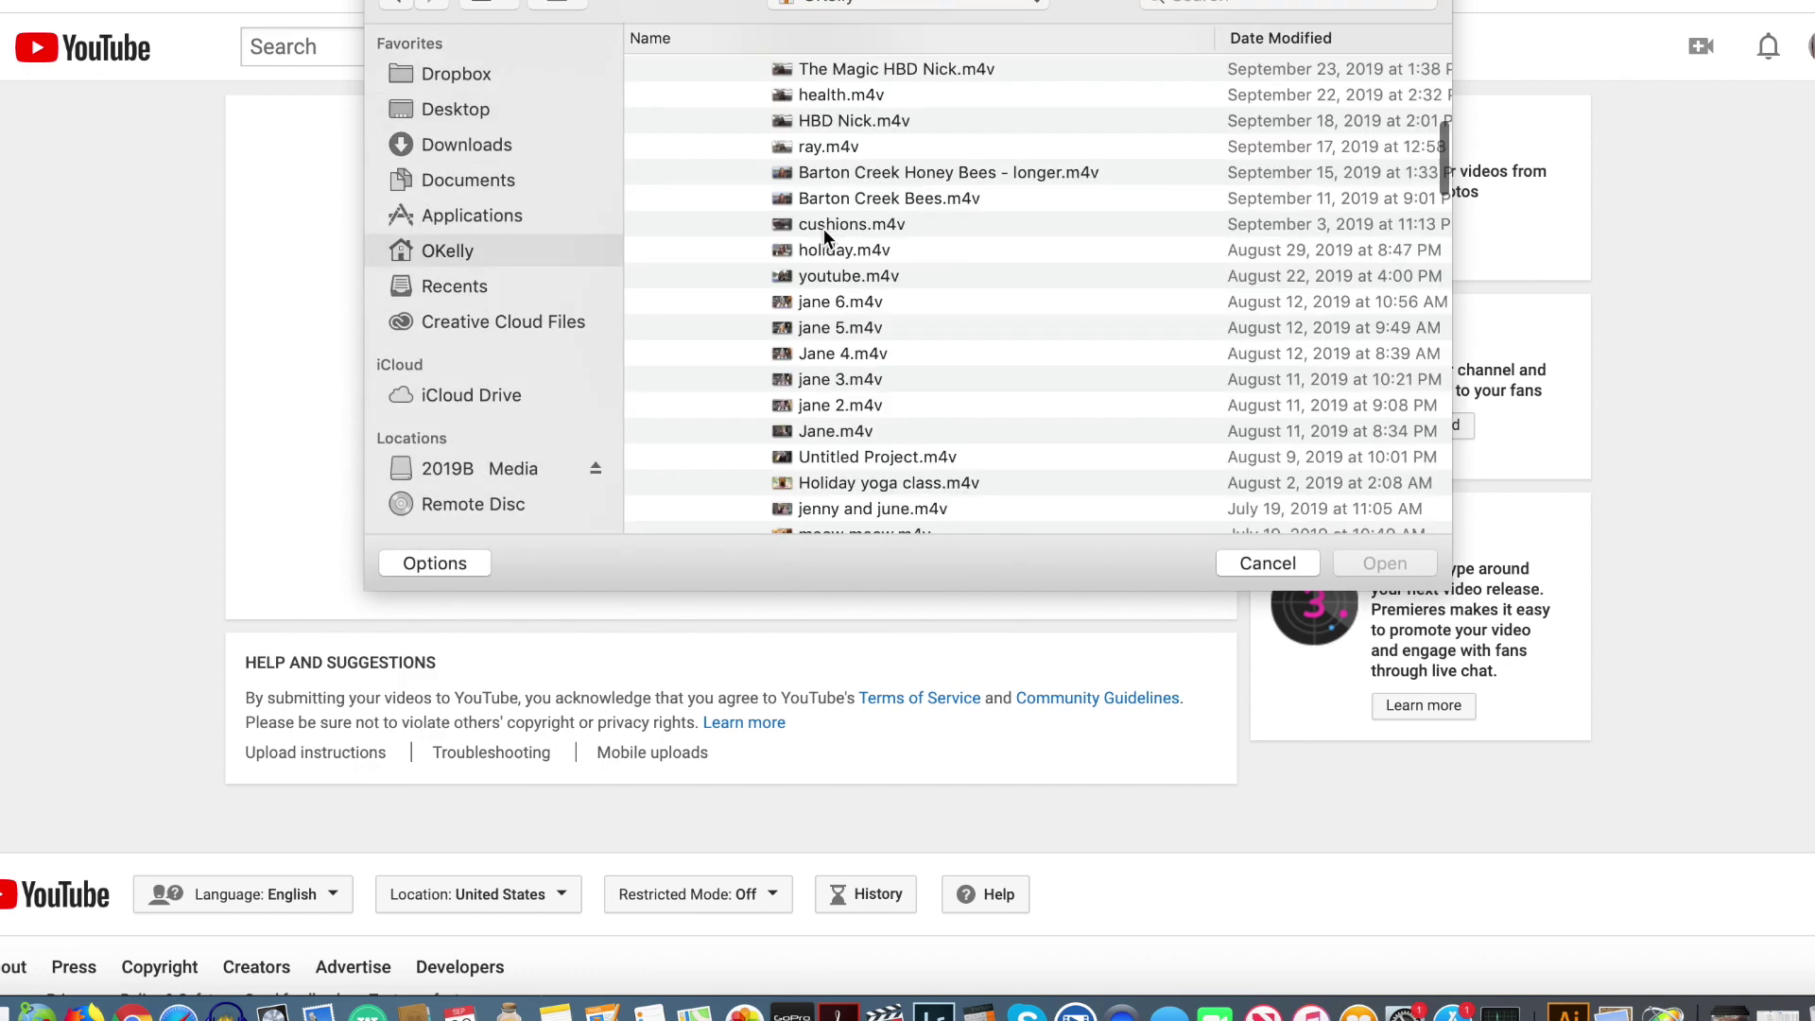
{"action": "left_click", "coordinate": [825, 174]}
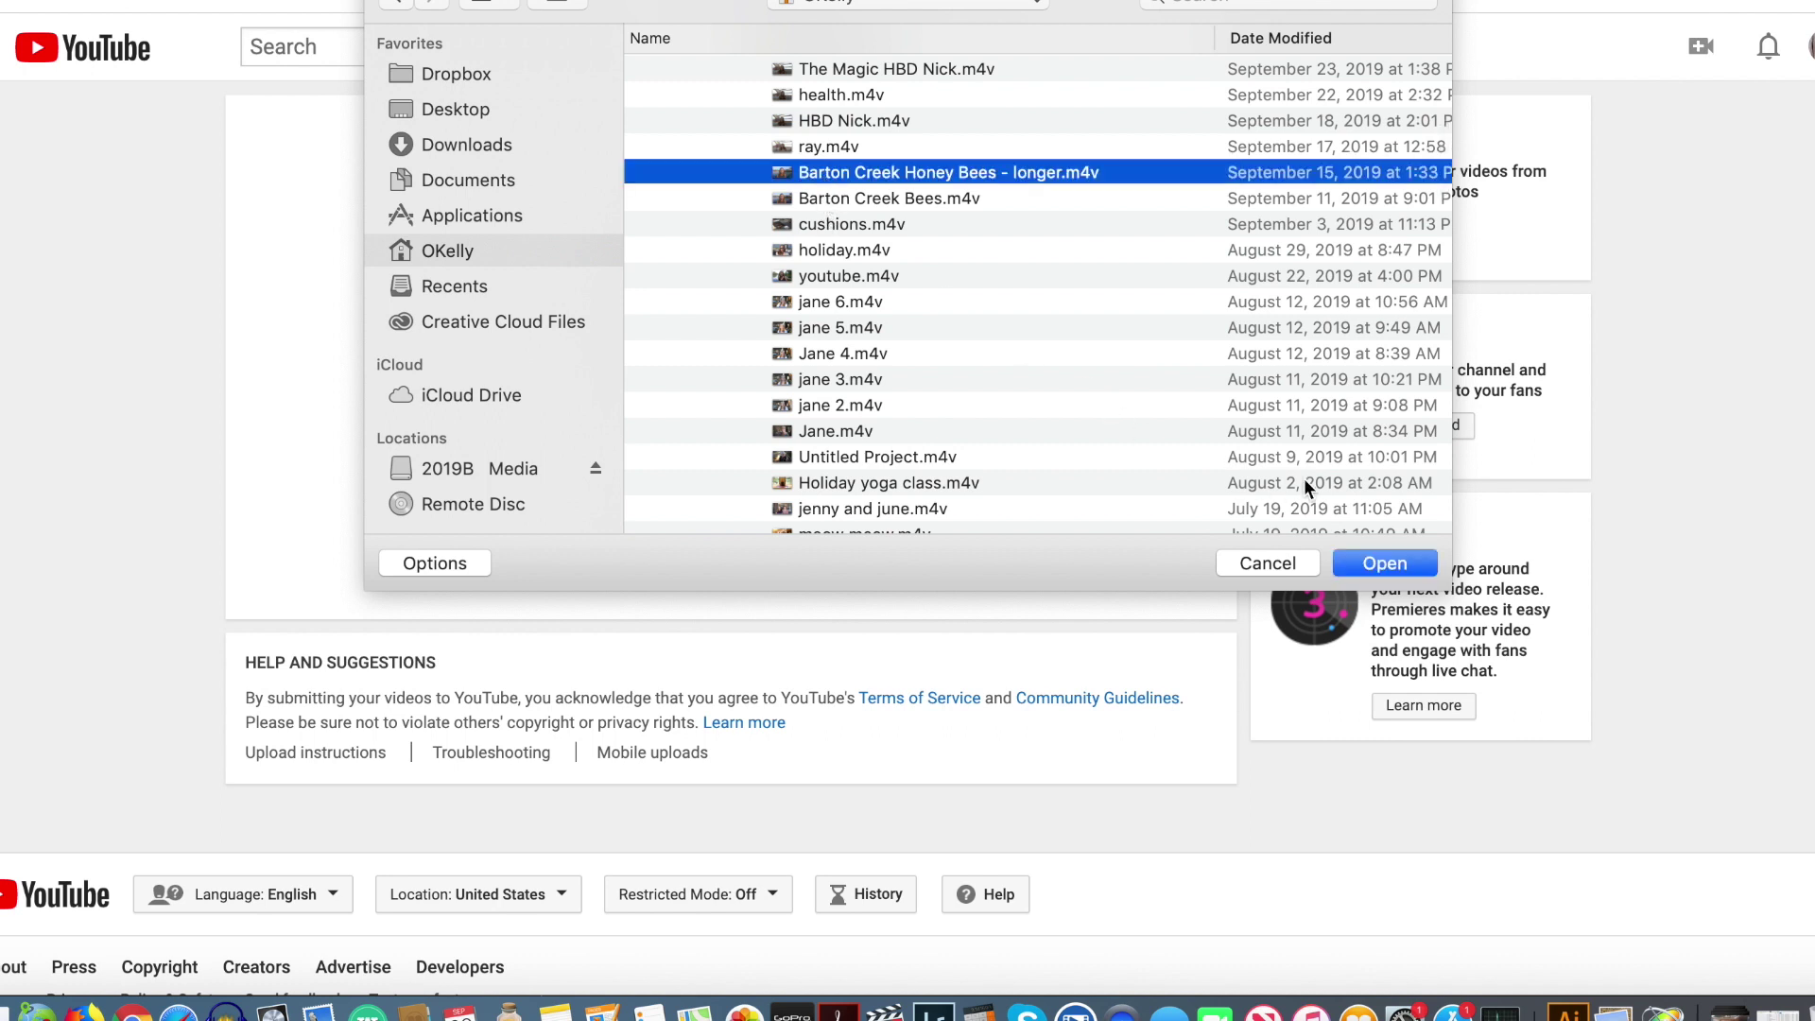
Open the chosen file and retitle the video 'Barton Creek Honey Bees part 2'.
{"action": "left_click", "coordinate": [1390, 568]}
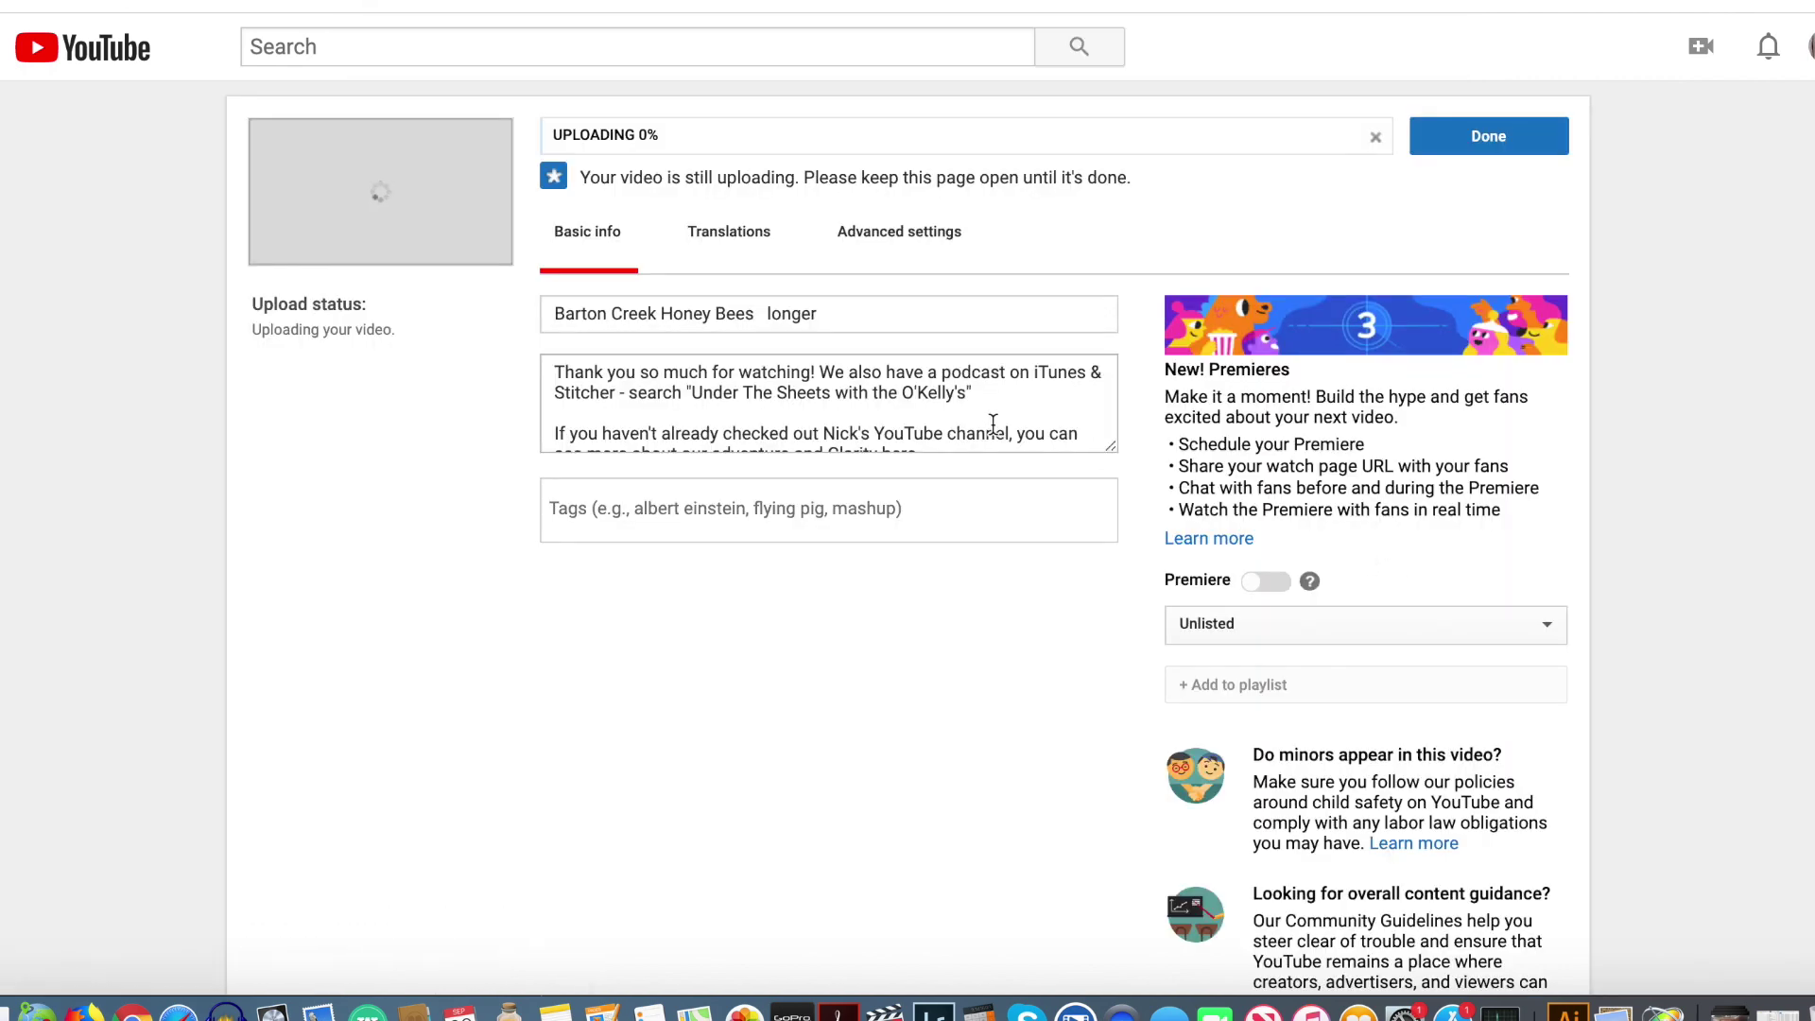
{"action": "left_click", "coordinate": [875, 314]}
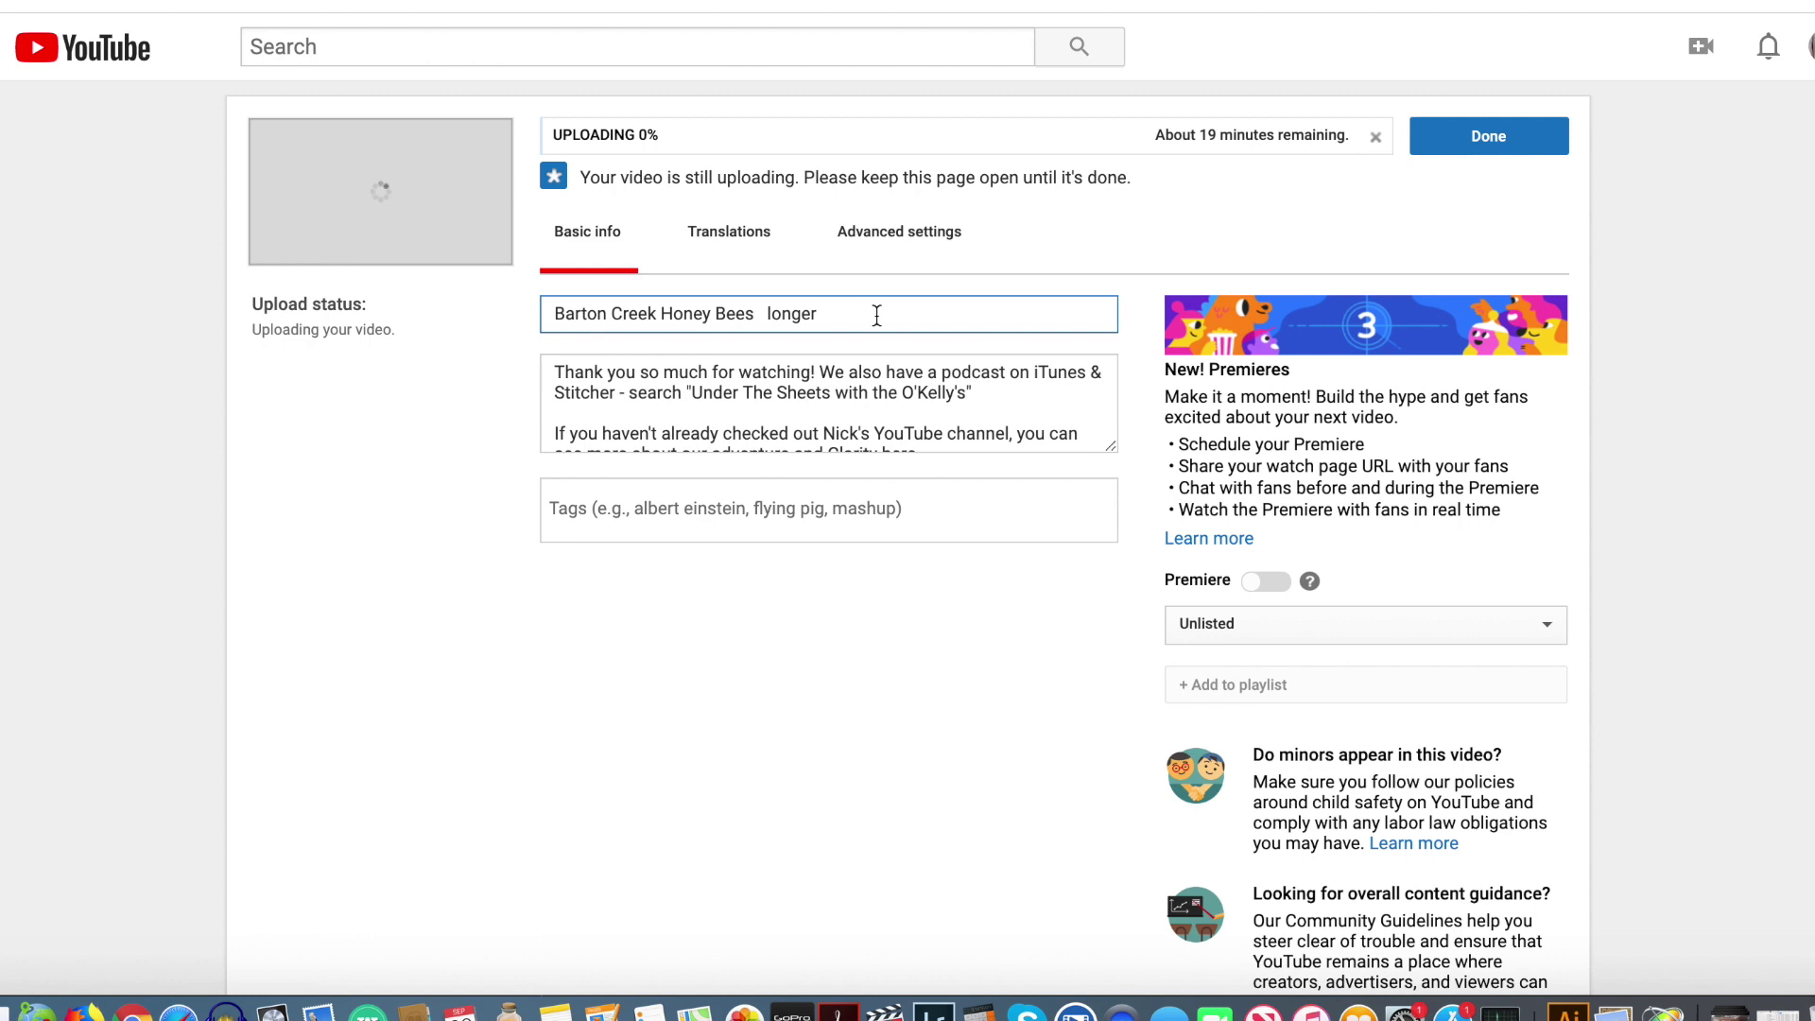
{"action": "key", "text": "BackSpace"}
{"action": "key", "text": "BackSpace"}
{"action": "key", "text": "BackSpace"}
{"action": "key", "text": "BackSpace"}
{"action": "key", "text": "BackSpace"}
{"action": "key", "text": "BackSpace"}
{"action": "key", "text": "BackSpace"}
{"action": "key", "text": "BackSpace"}
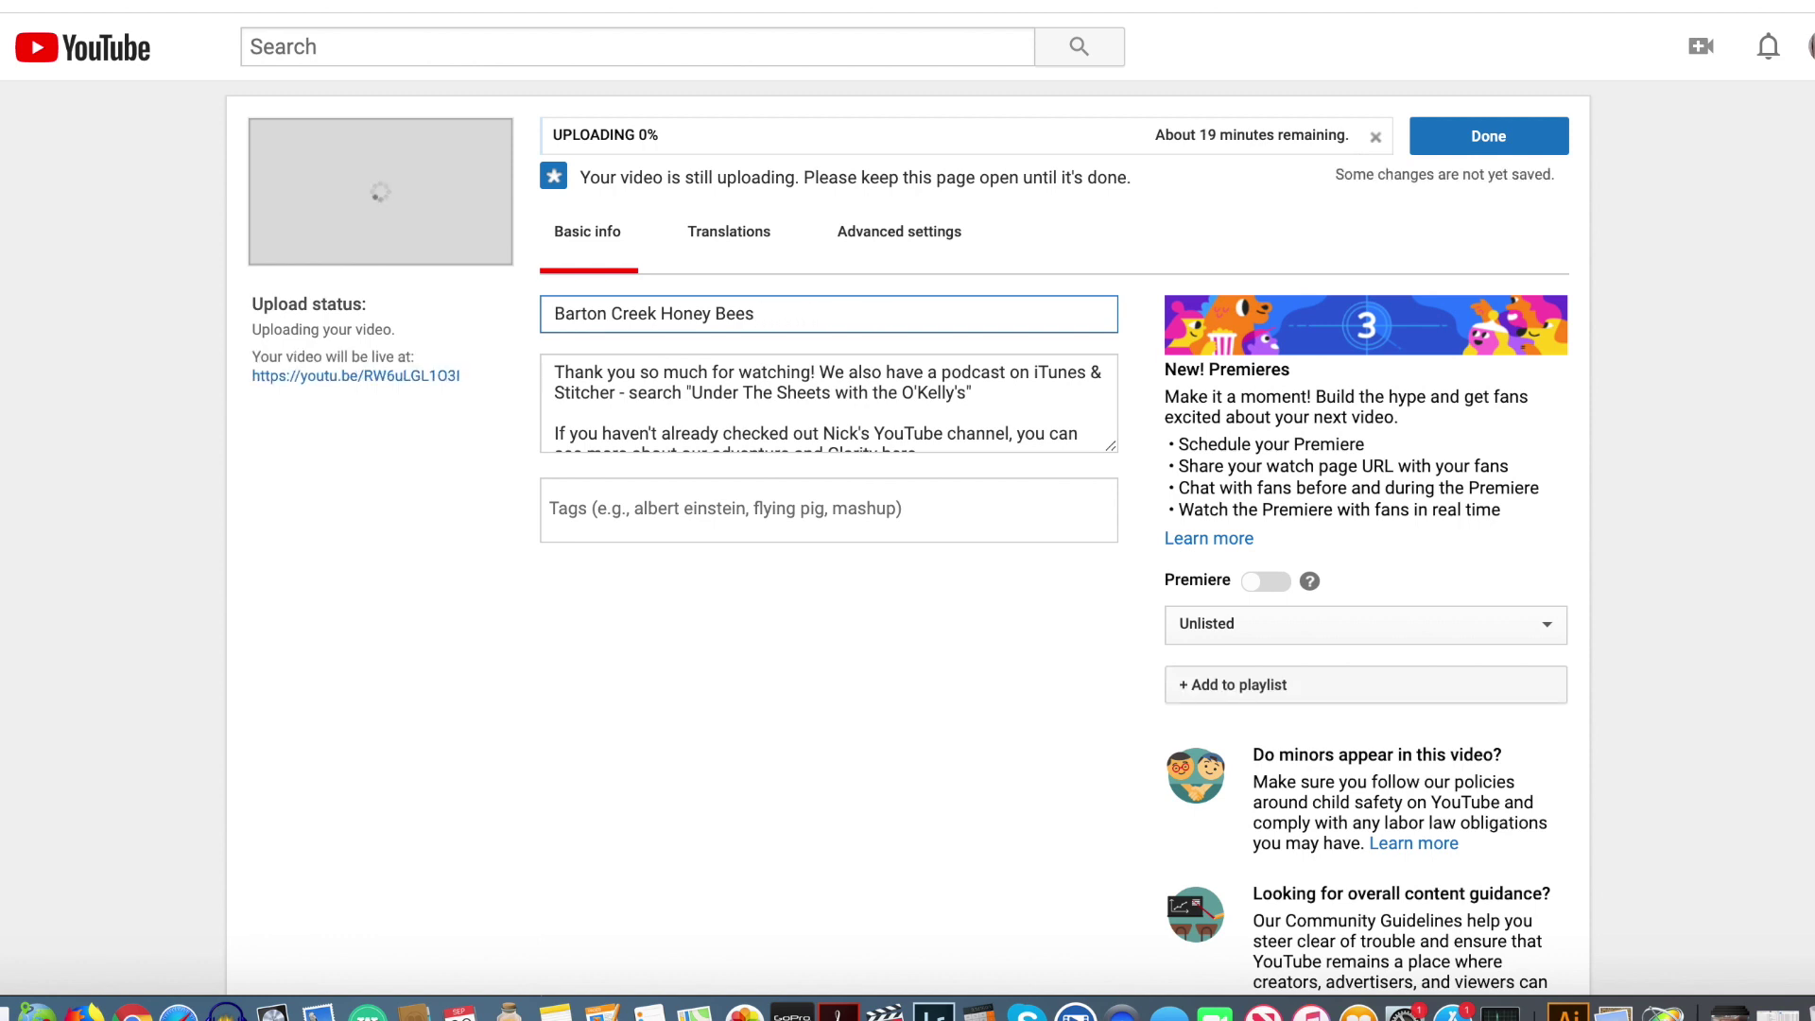
{"action": "type", "text": "part 2"}
Keep the video's visibility on Unlisted while it uploads.
{"action": "scroll", "coordinate": [972, 566], "scroll_direction": "down", "scroll_amount": 3}
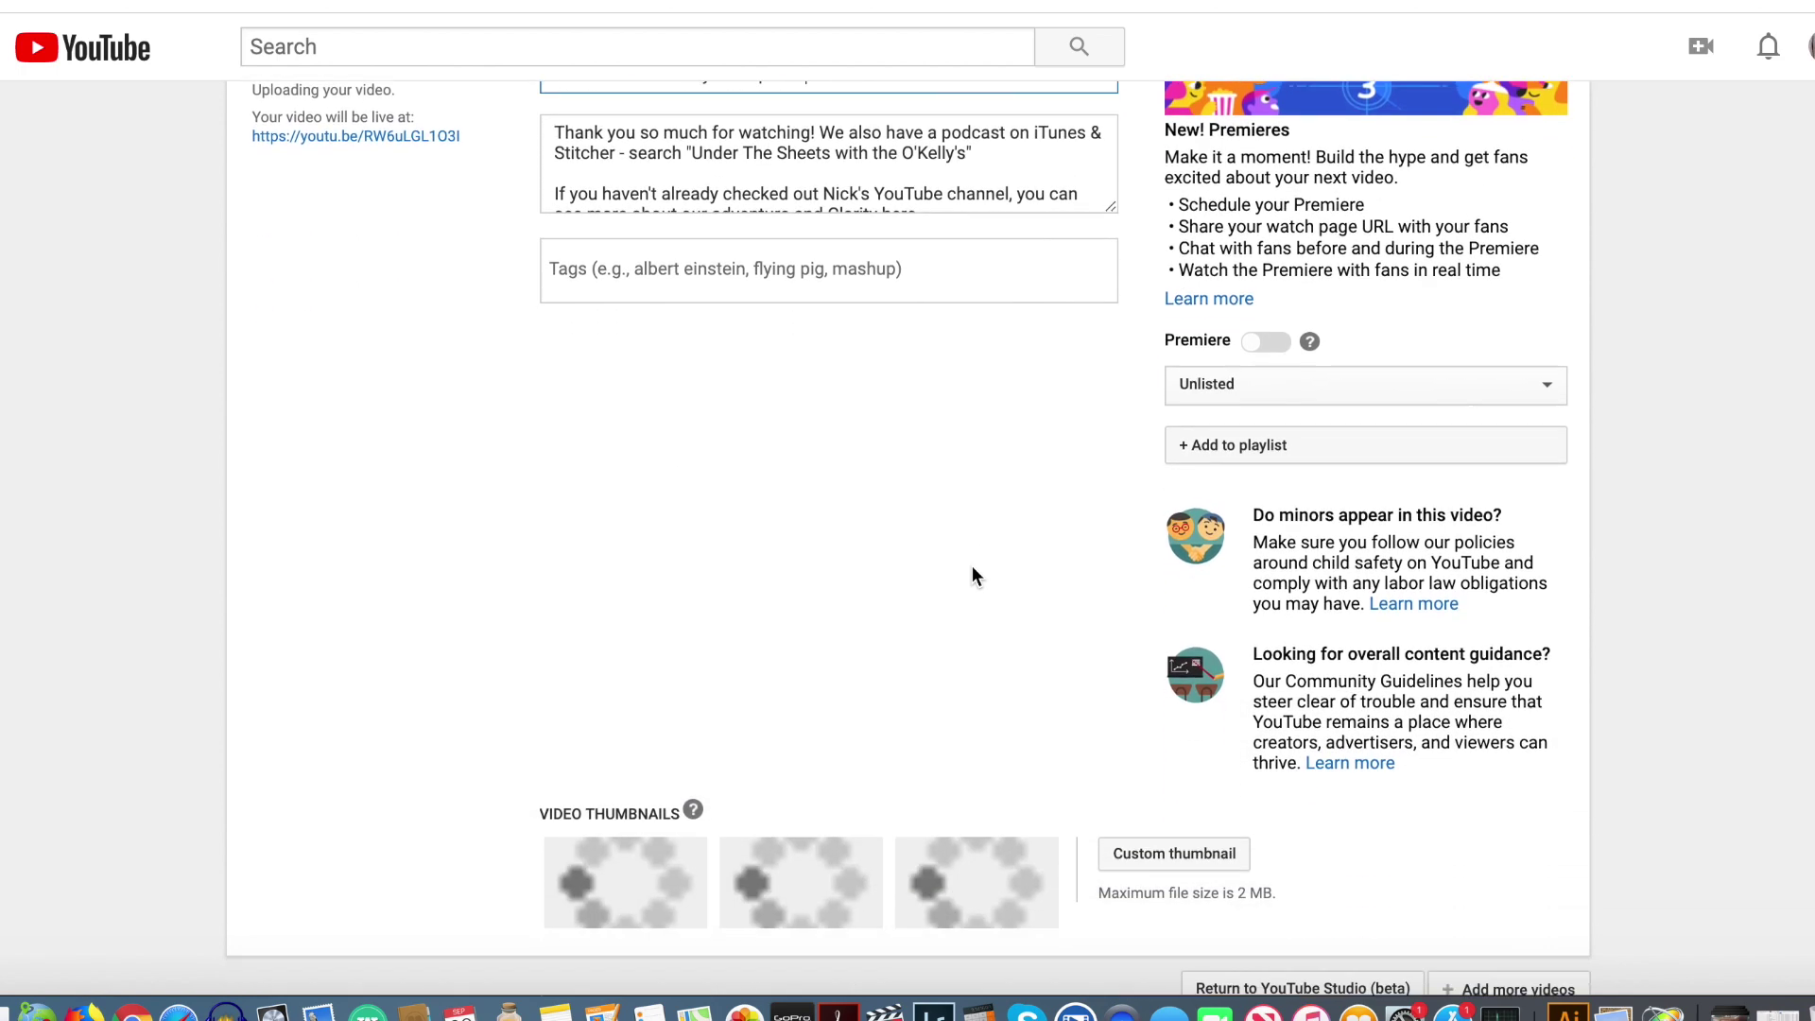
{"action": "scroll", "coordinate": [973, 569], "scroll_direction": "down", "scroll_amount": 3}
{"action": "scroll", "coordinate": [973, 570], "scroll_direction": "up", "scroll_amount": 3}
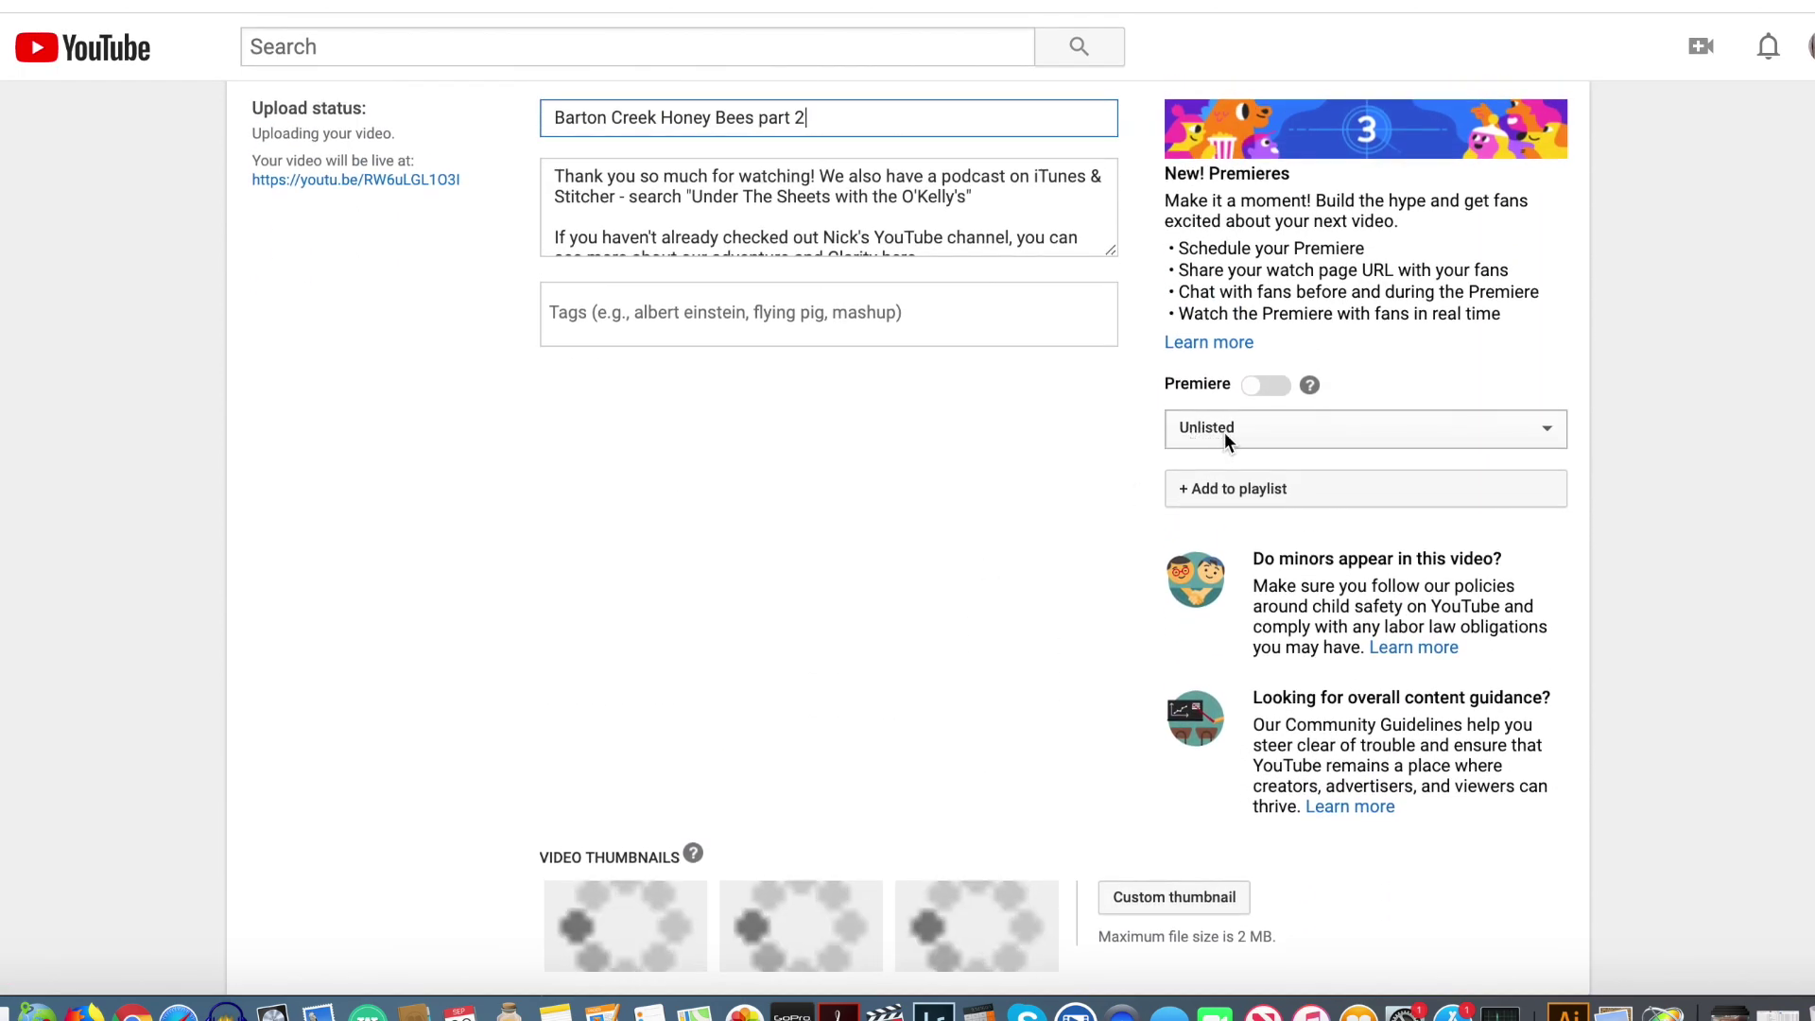
{"action": "left_click", "coordinate": [1219, 427]}
{"action": "left_click", "coordinate": [1219, 427]}
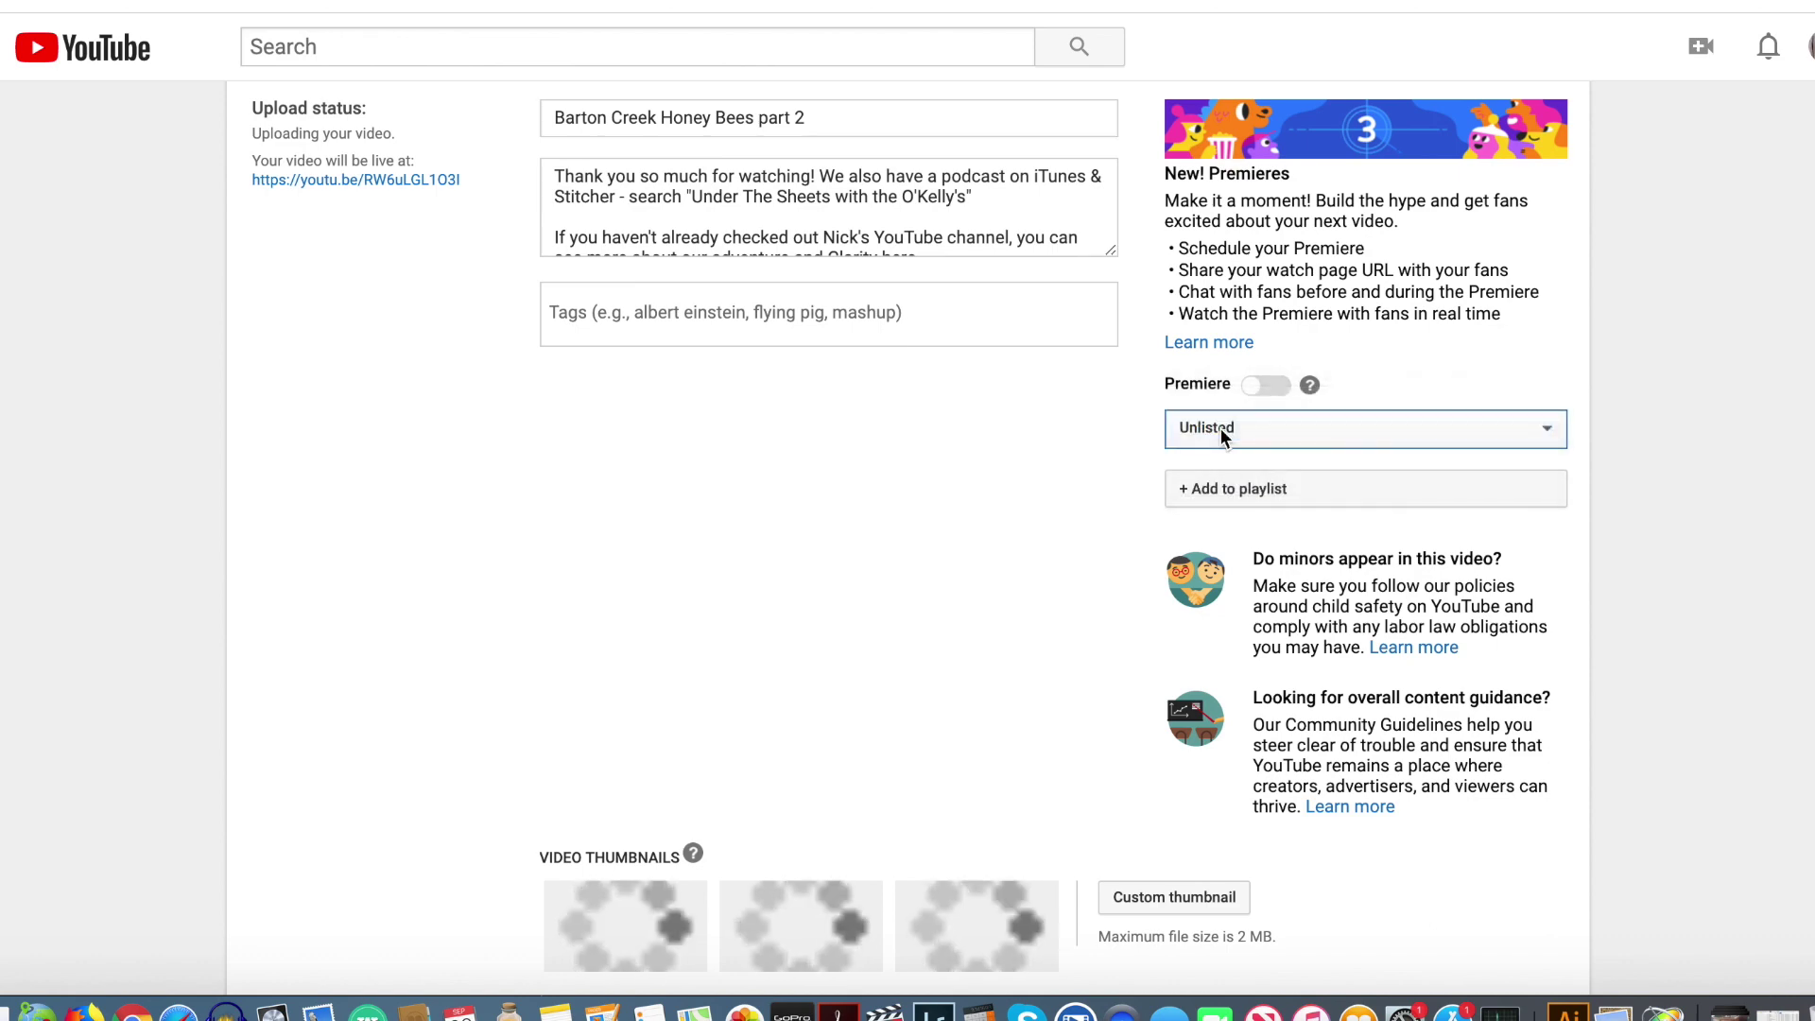
{"action": "scroll", "coordinate": [1063, 467], "scroll_direction": "up", "scroll_amount": 4}
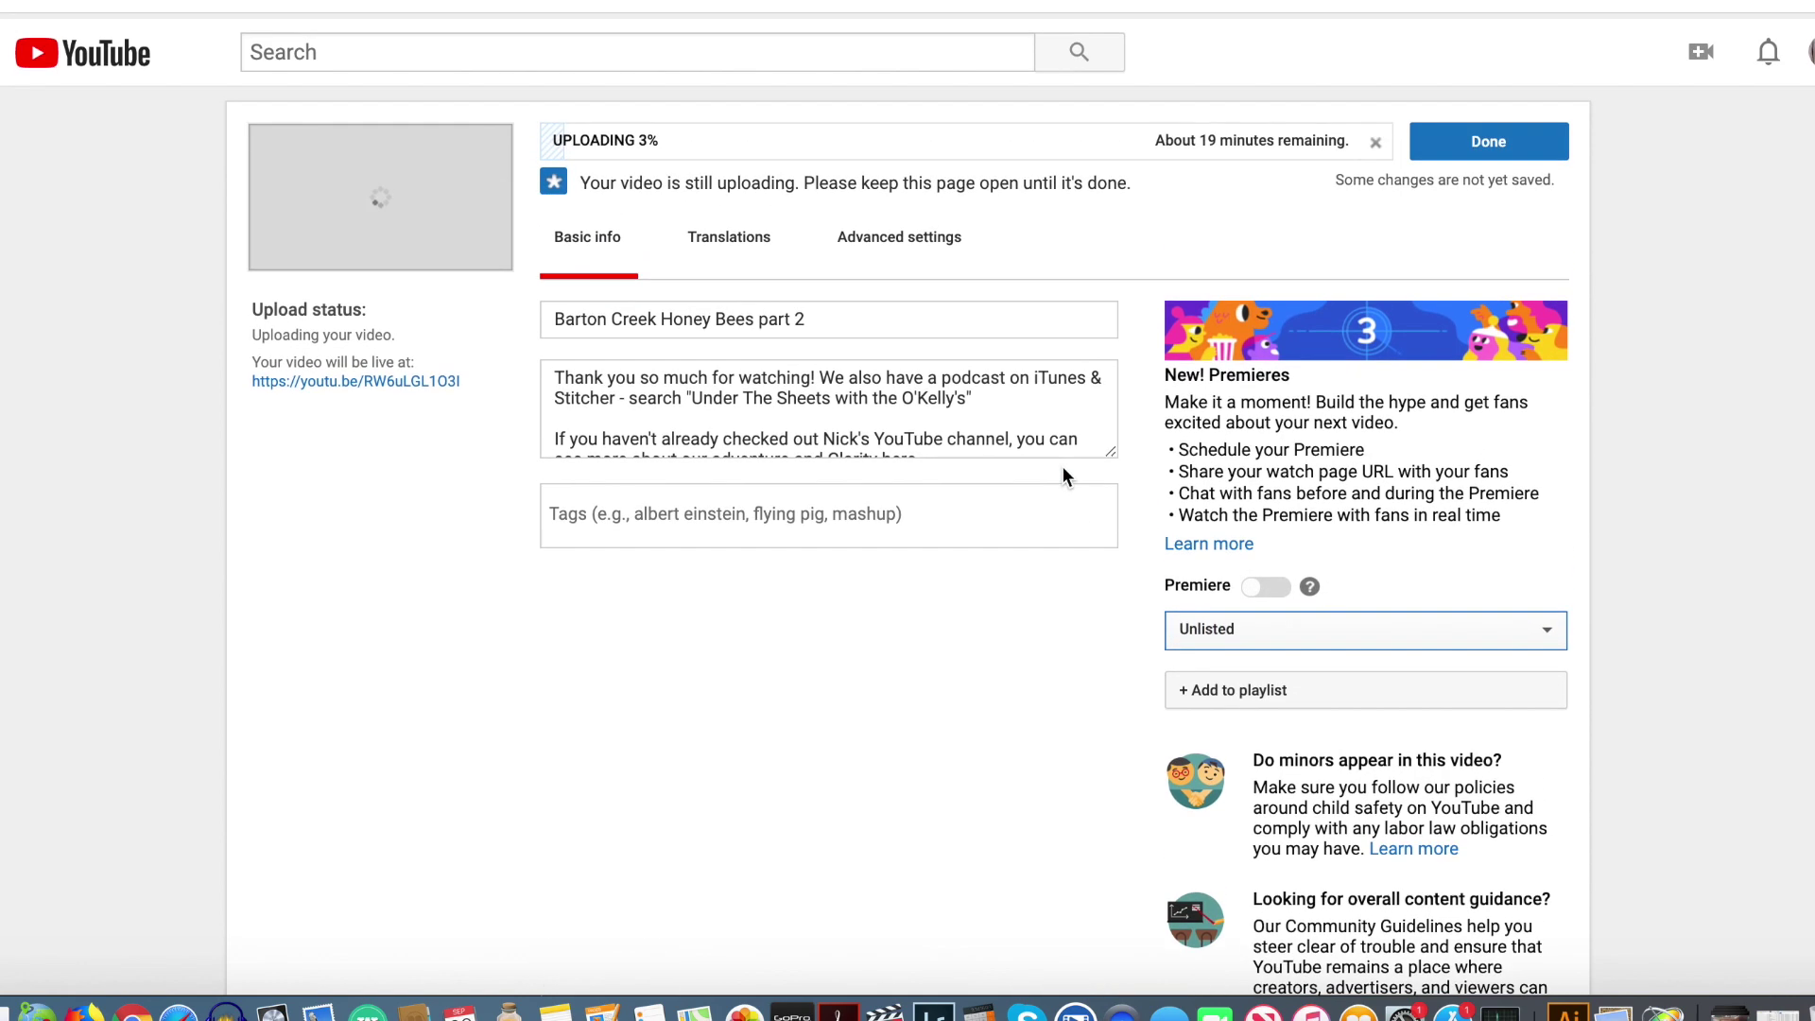